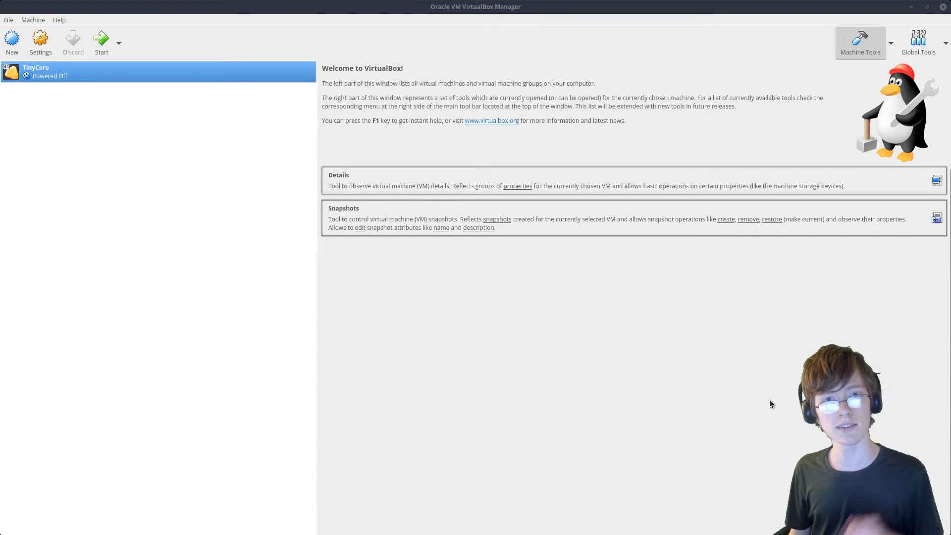
# Start the TinyCore virtual machine and boot Core Plus with ICE Window Manager.
pyautogui.doubleClick(99, 67)
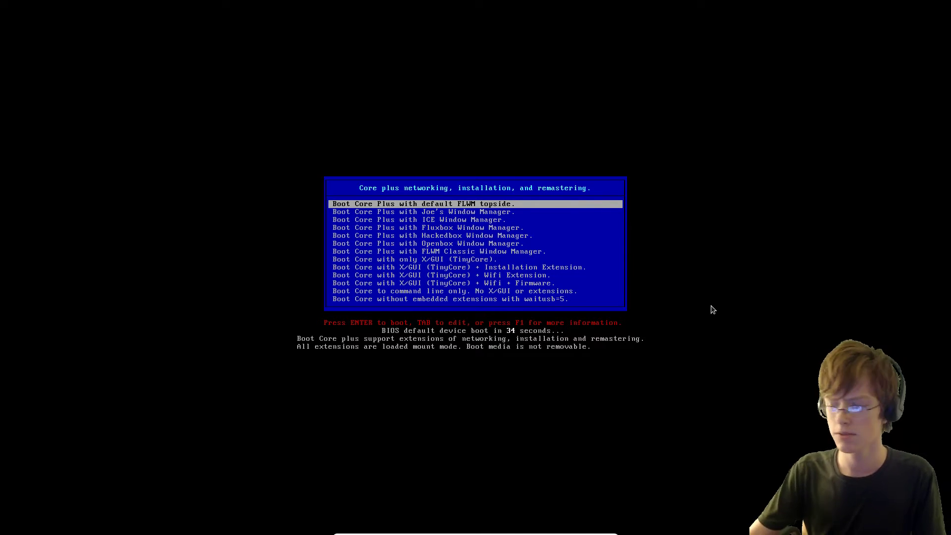
pyautogui.press('Down')
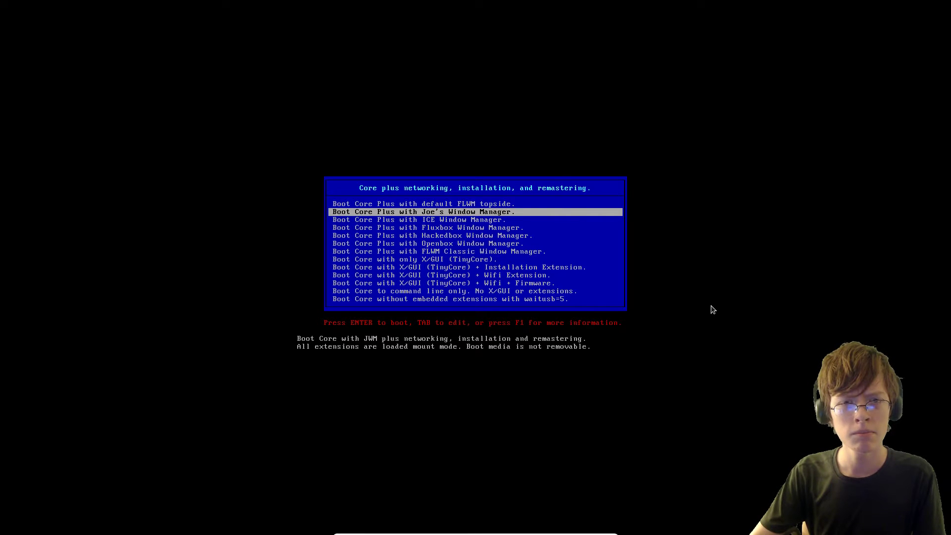
pyautogui.press('Down')
pyautogui.press('Down')
pyautogui.press('Down')
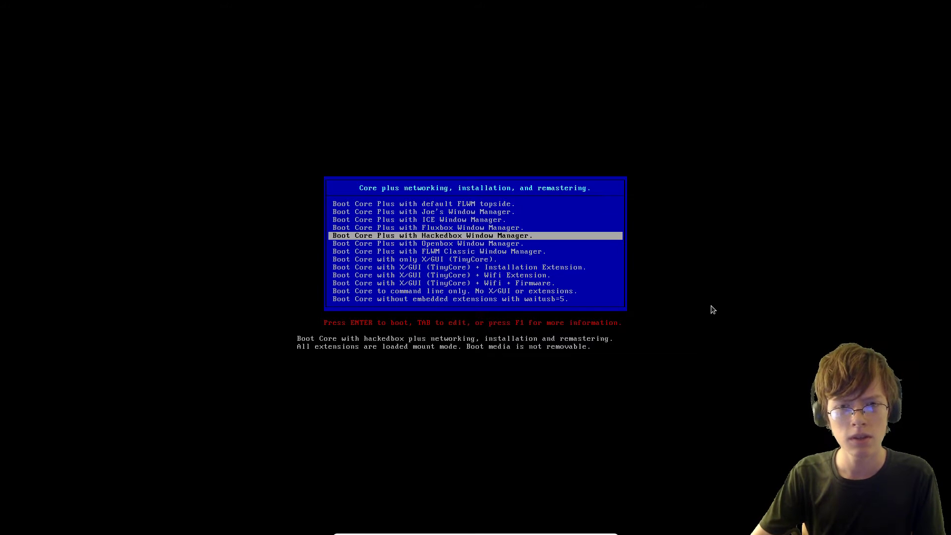
pyautogui.press('Up')
pyautogui.press('Up')
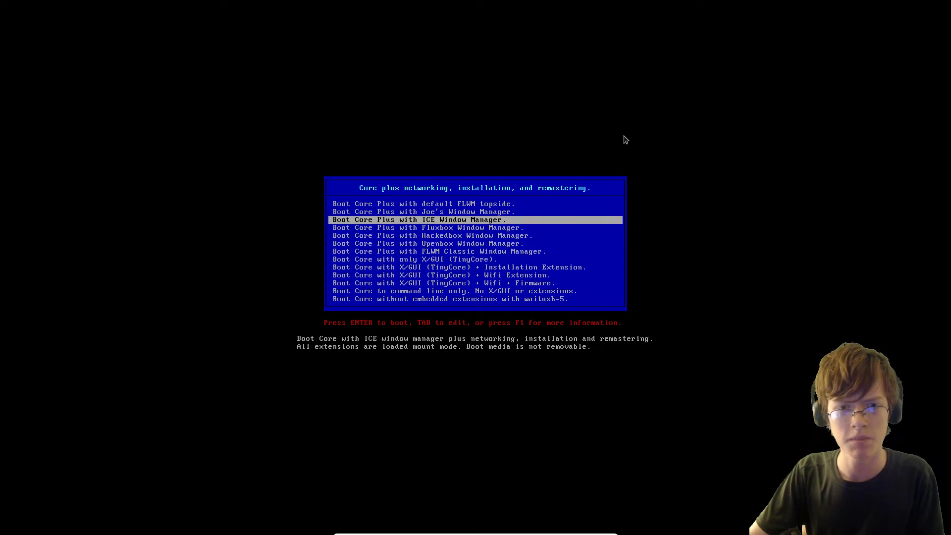
pyautogui.press('Return')
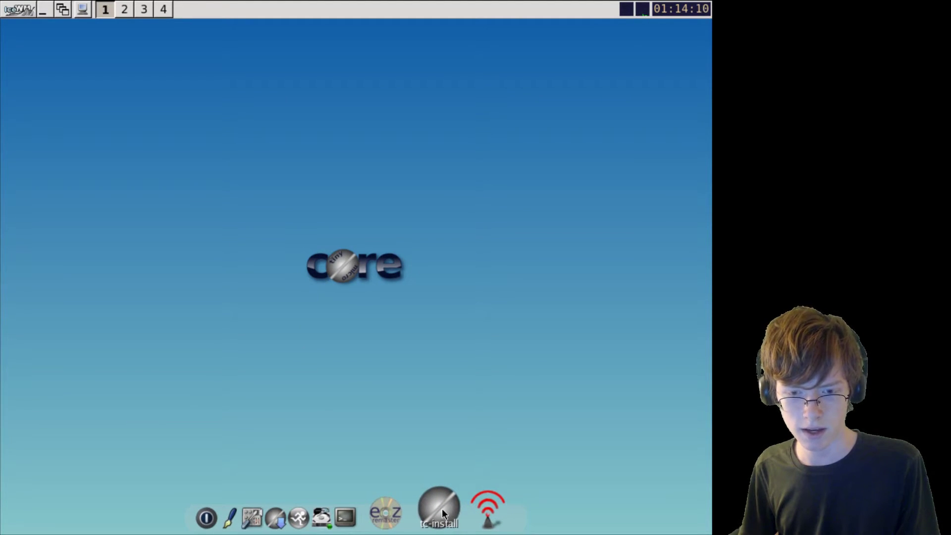
# Set up a frugal whole-disk Tiny Core installation on sda with boot loader and ext4 formatting, leaving the boot options empty.
pyautogui.click(440, 509)
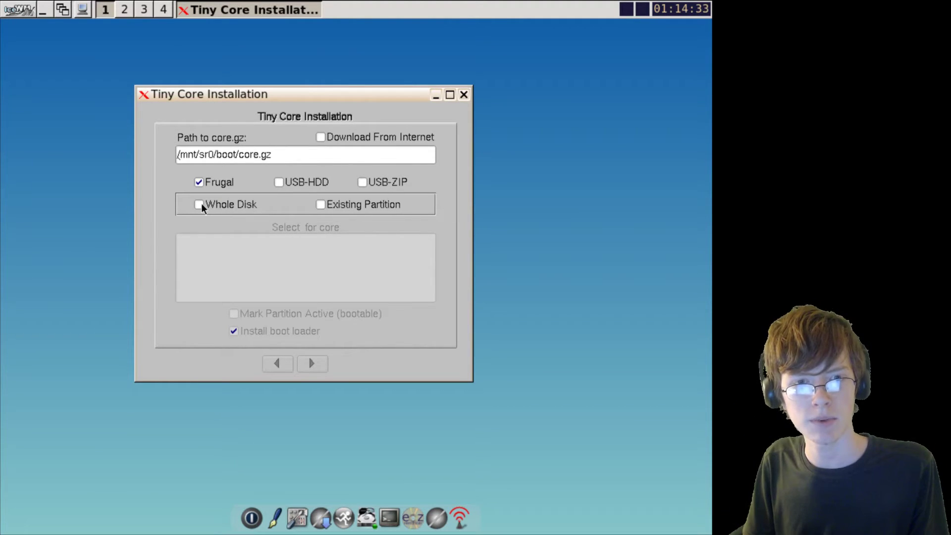
pyautogui.click(199, 205)
pyautogui.click(202, 240)
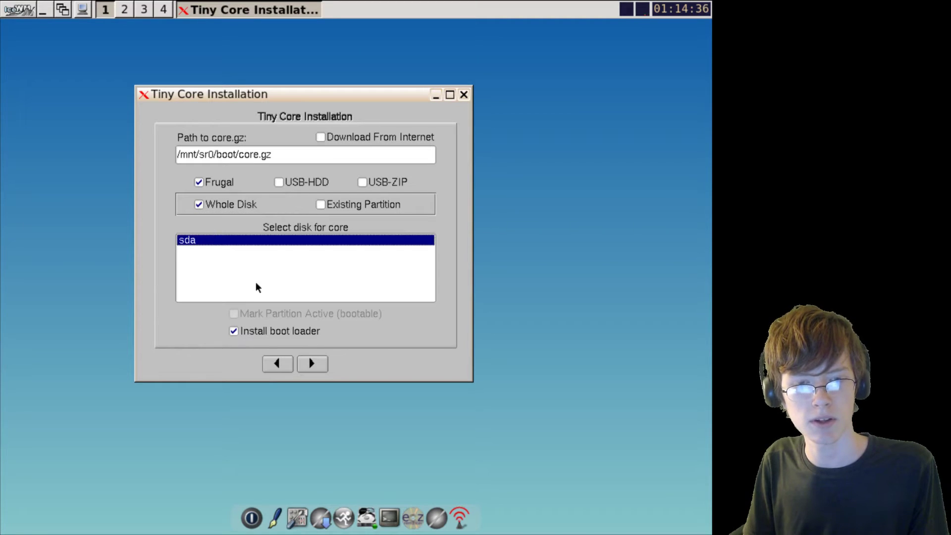
pyautogui.click(233, 331)
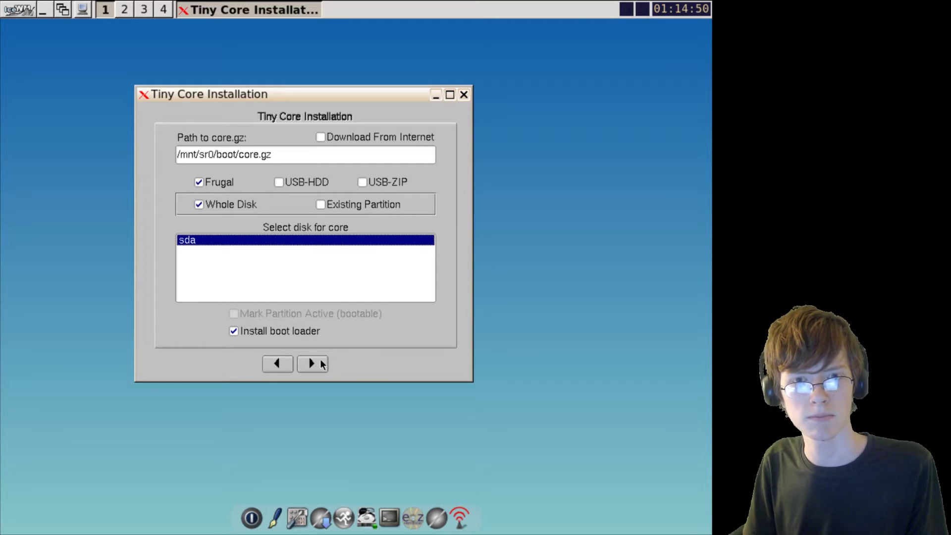
pyautogui.click(314, 365)
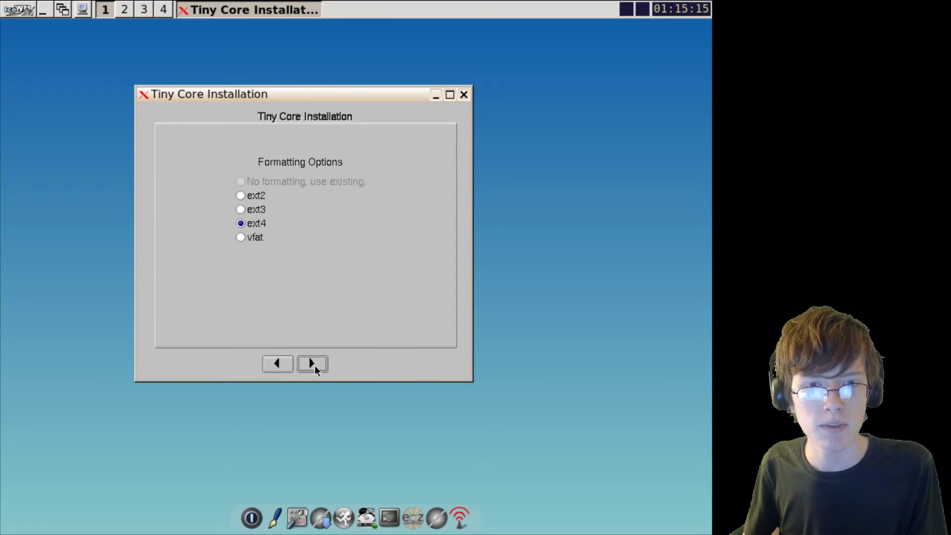
pyautogui.click(312, 364)
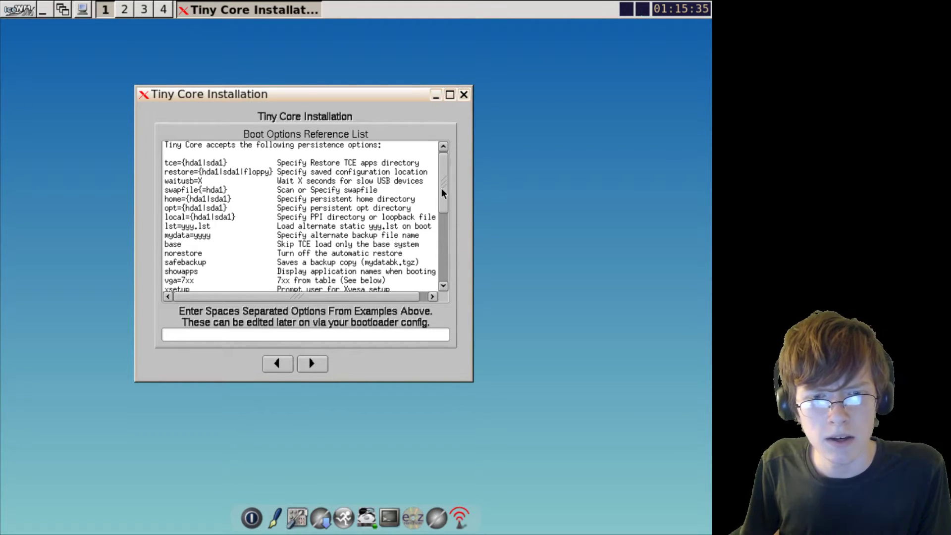
pyautogui.click(318, 363)
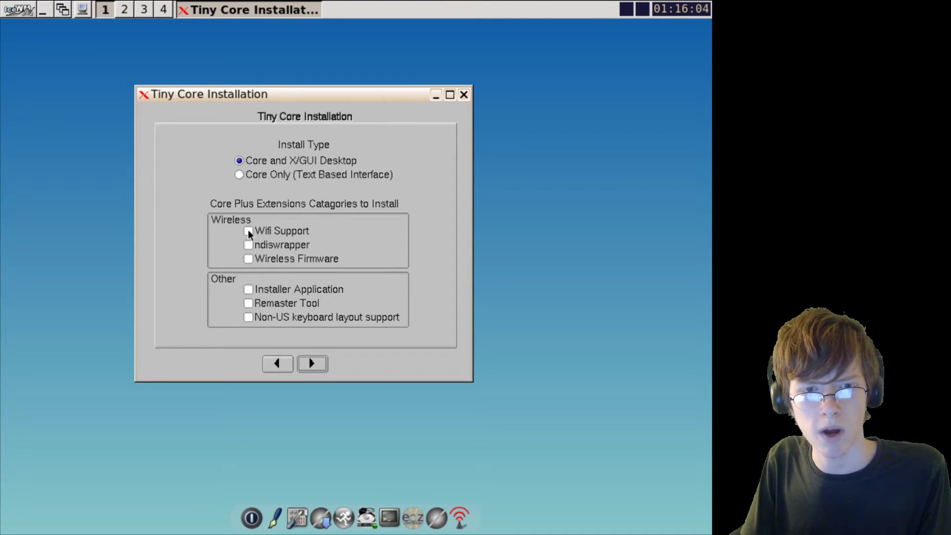
# Include Wifi Support, ndiswrapper, Wireless Firmware, Installer Application, Remaster Tool and Non-US keyboard layout support in the installation.
pyautogui.click(248, 231)
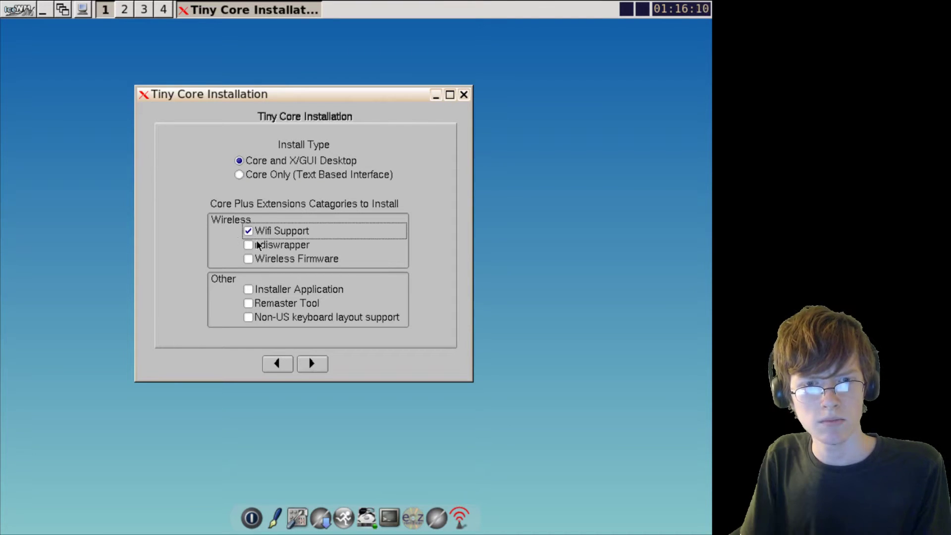
pyautogui.click(249, 245)
pyautogui.click(248, 258)
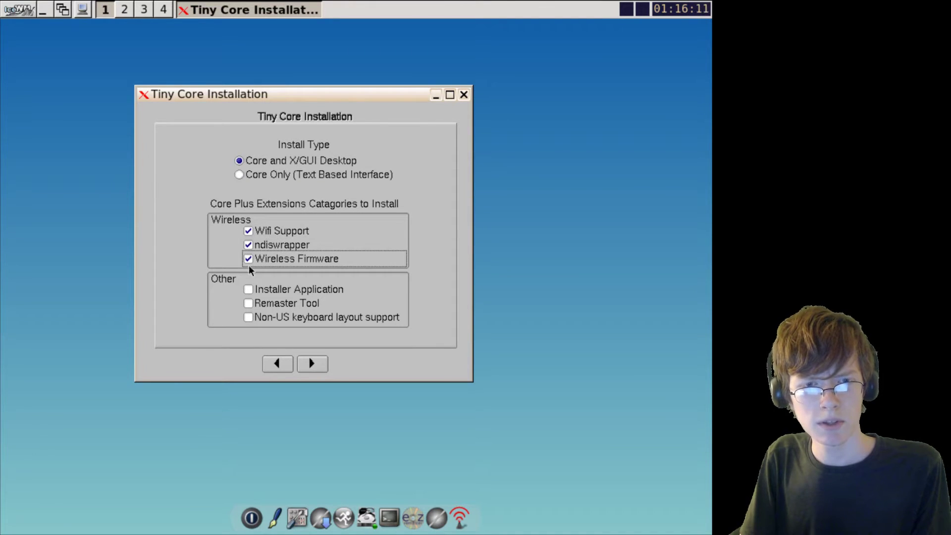
pyautogui.click(248, 290)
pyautogui.click(248, 303)
pyautogui.click(248, 317)
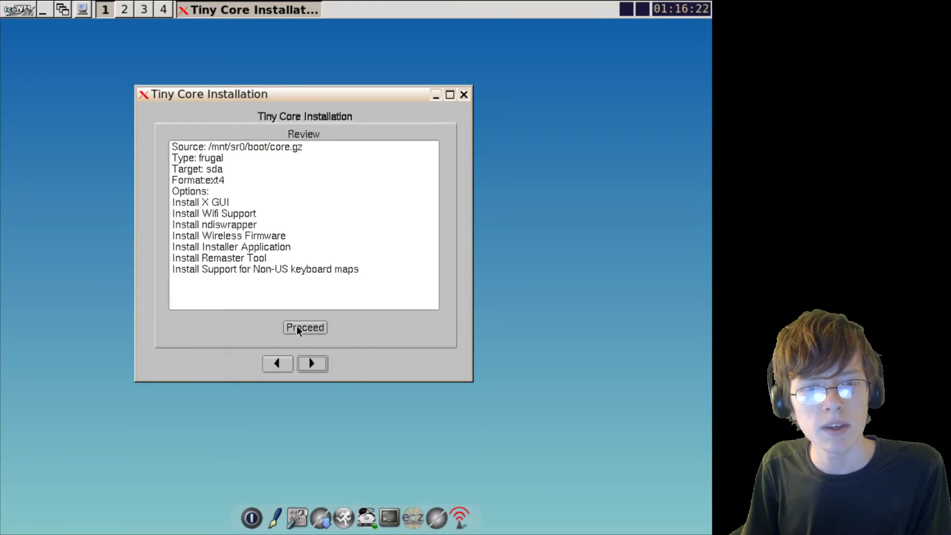
# Run the Tiny Core installation, and shut the system down without a backup.
pyautogui.click(297, 326)
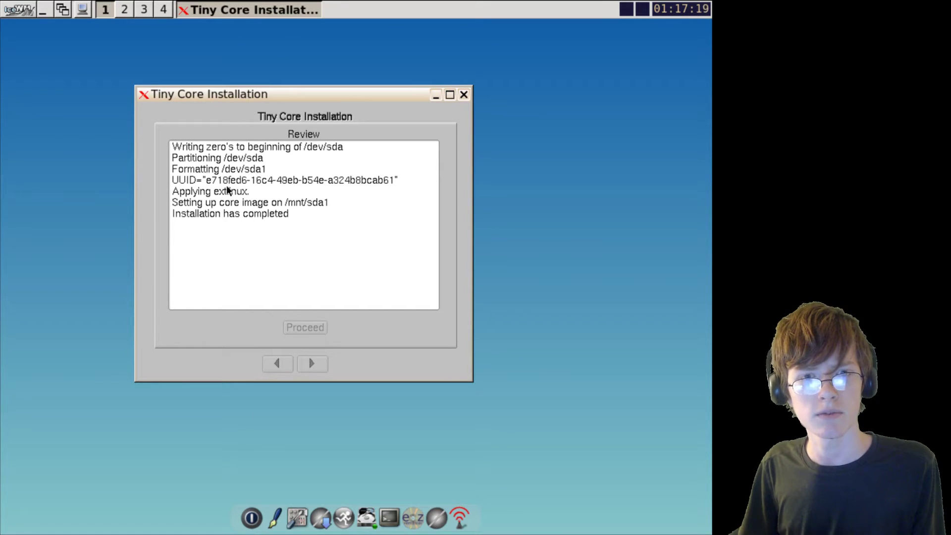
pyautogui.click(464, 94)
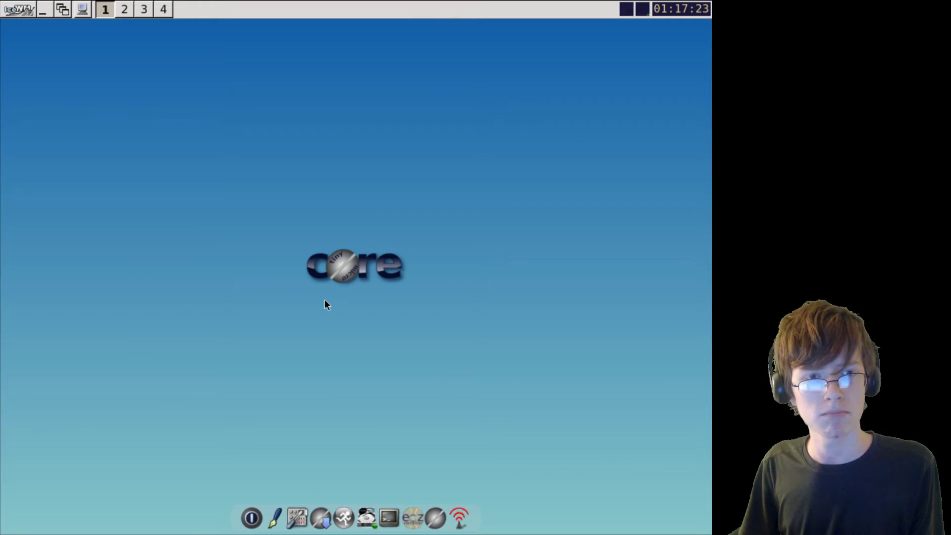
pyautogui.click(262, 507)
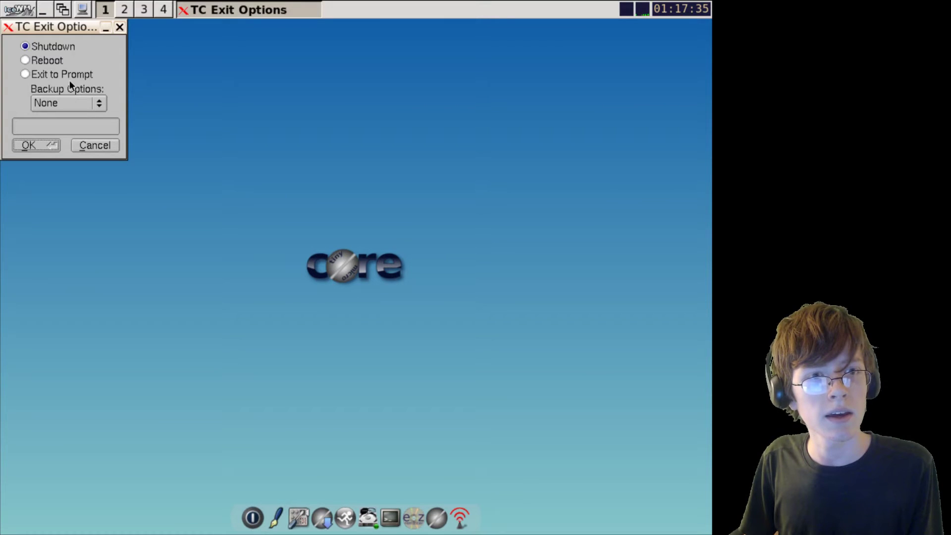
pyautogui.click(46, 143)
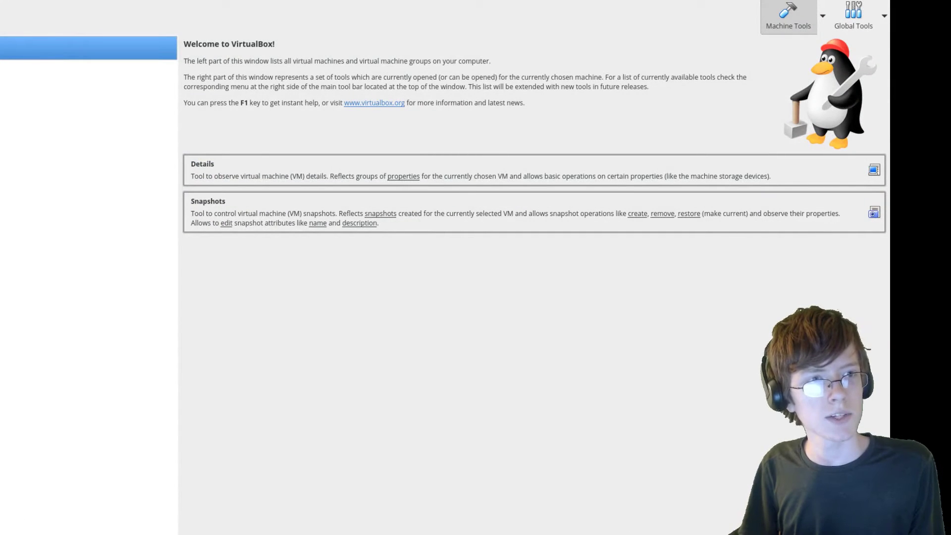
# Open the disc choices for the CorePlus-current.iso optical drive in the TinyCore machine's storage settings.
pyautogui.hotkey('ctrl', 's')
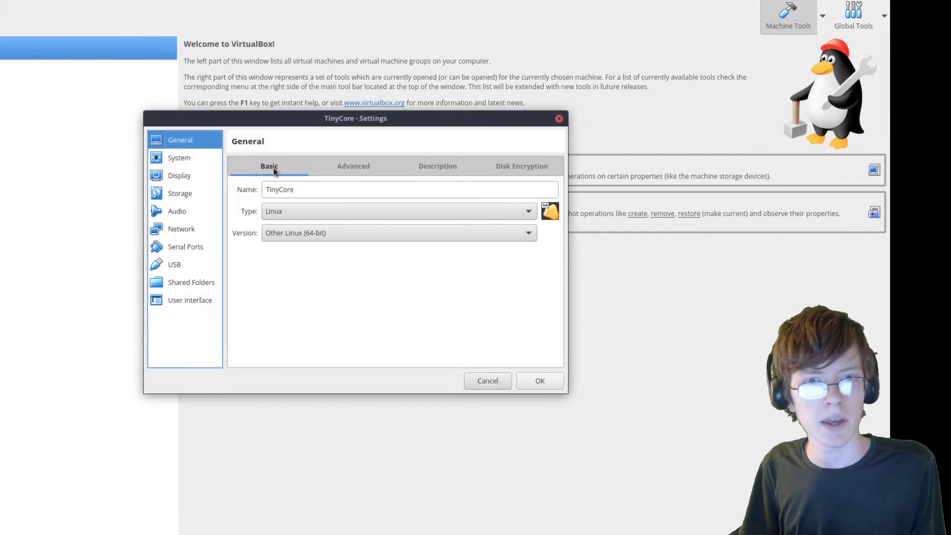
pyautogui.click(187, 193)
pyautogui.click(294, 205)
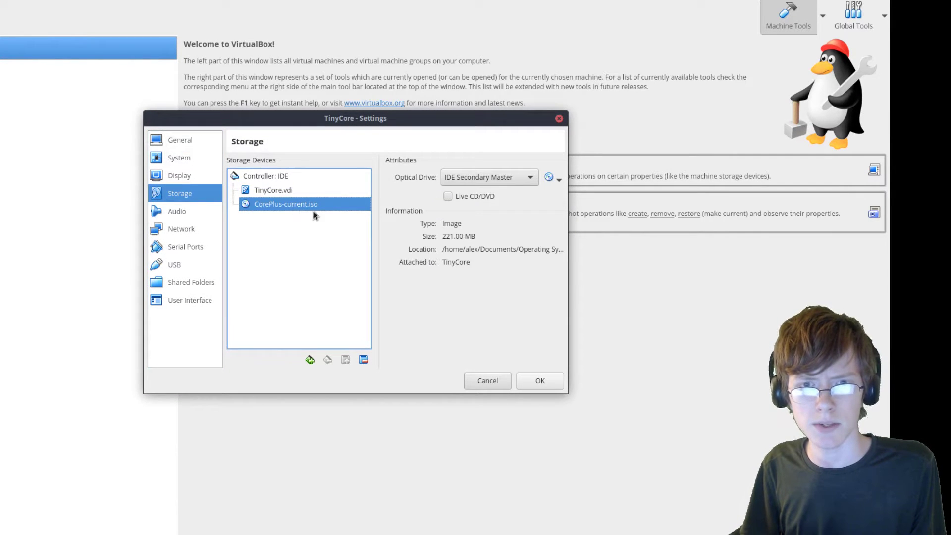
pyautogui.click(555, 182)
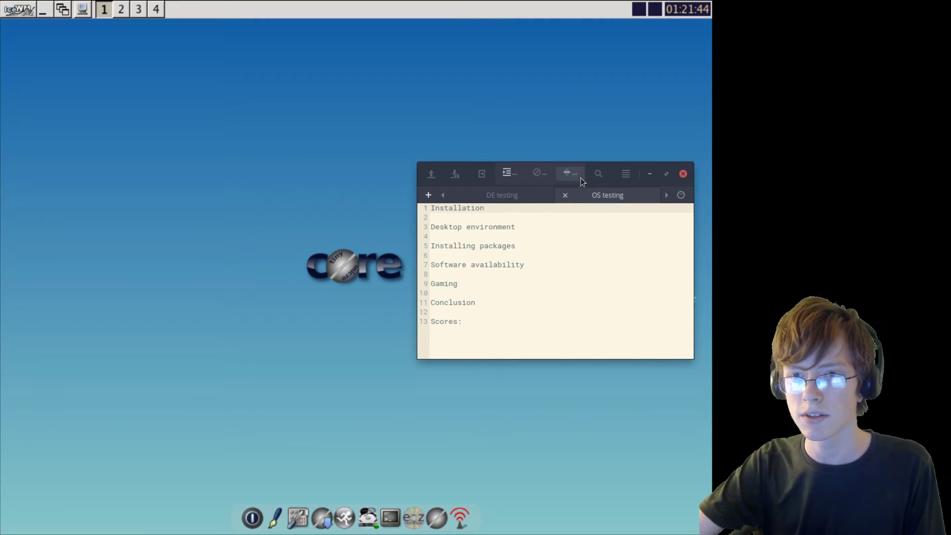
# Enter 7 in the OS testing notes and move the notes window.
pyautogui.write('7')
pyautogui.moveTo(585, 178); pyautogui.dragTo(598, 204)
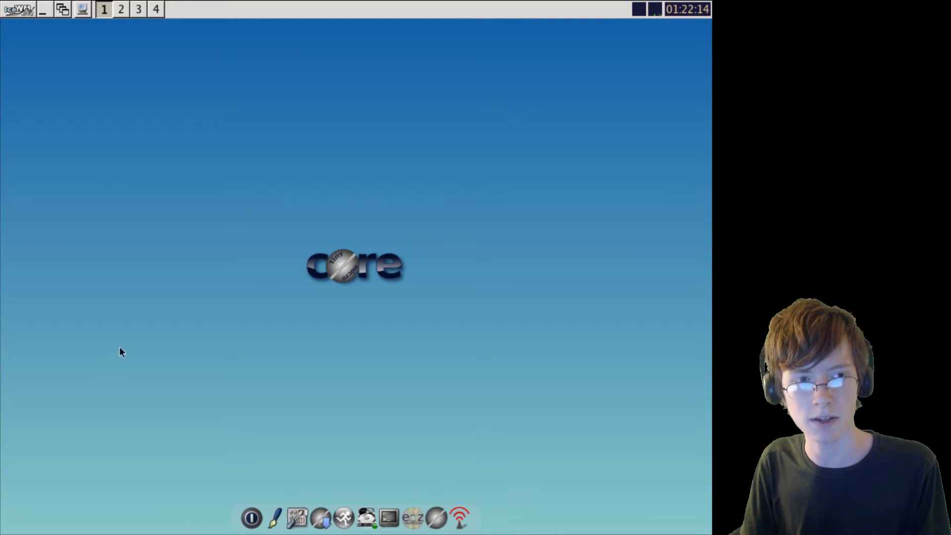
# View the IceWM window list and look through the desktop's program and settings entries.
pyautogui.click(10, 13)
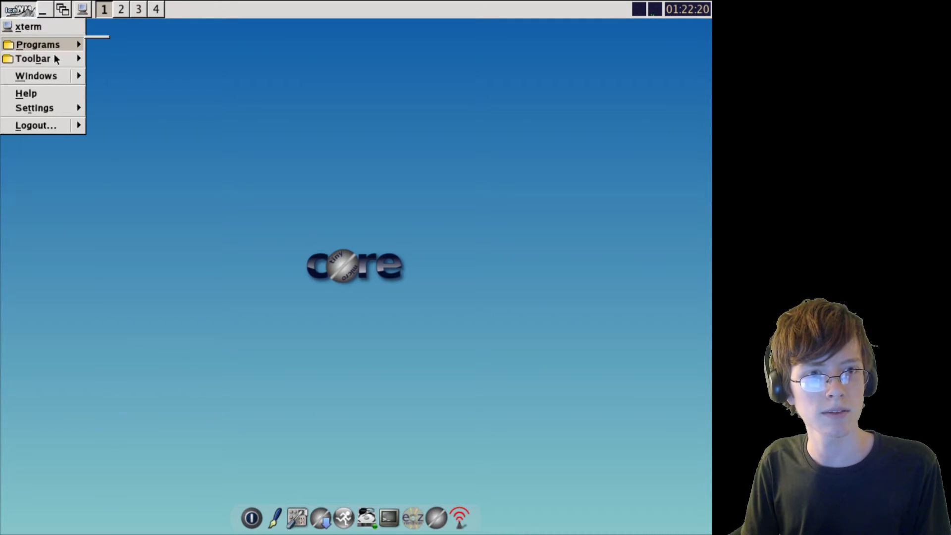
pyautogui.click(50, 69)
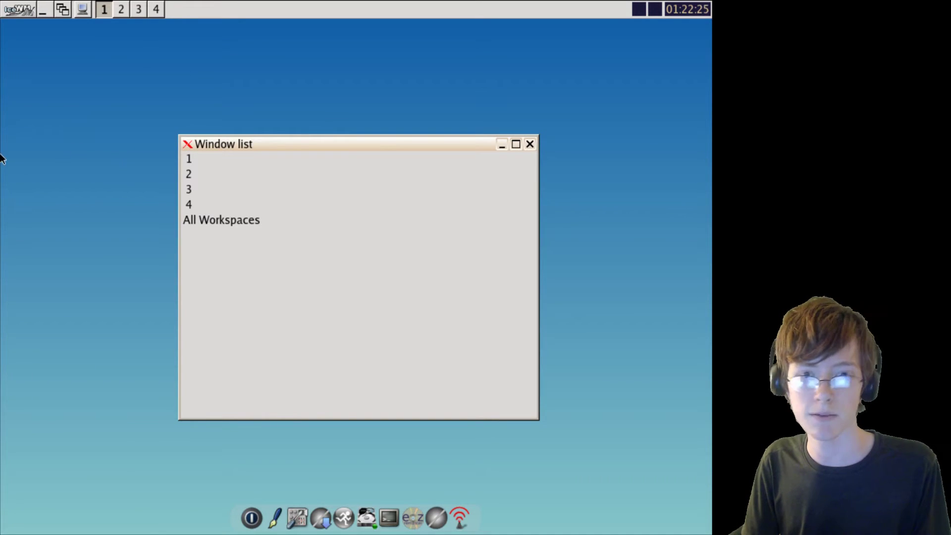
pyautogui.click(530, 144)
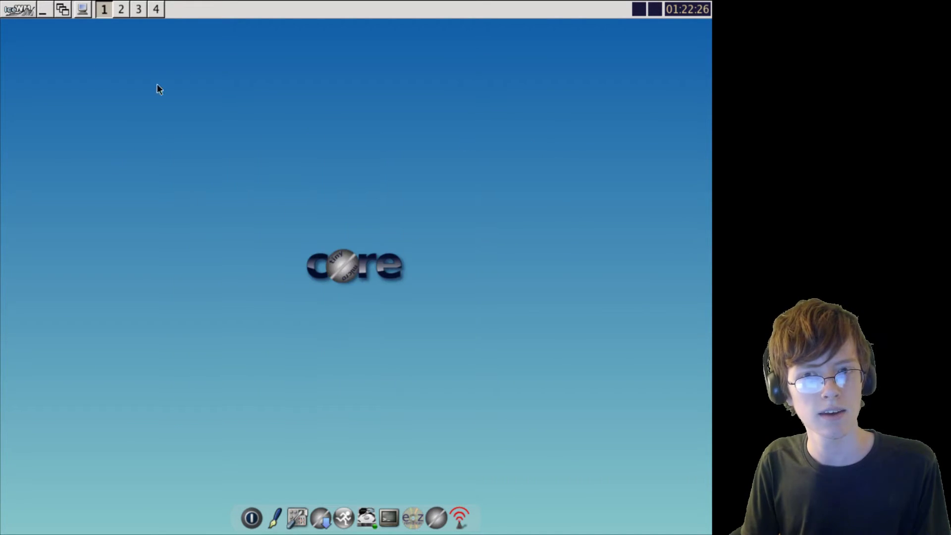
pyautogui.click(11, 9)
pyautogui.moveTo(26, 109)
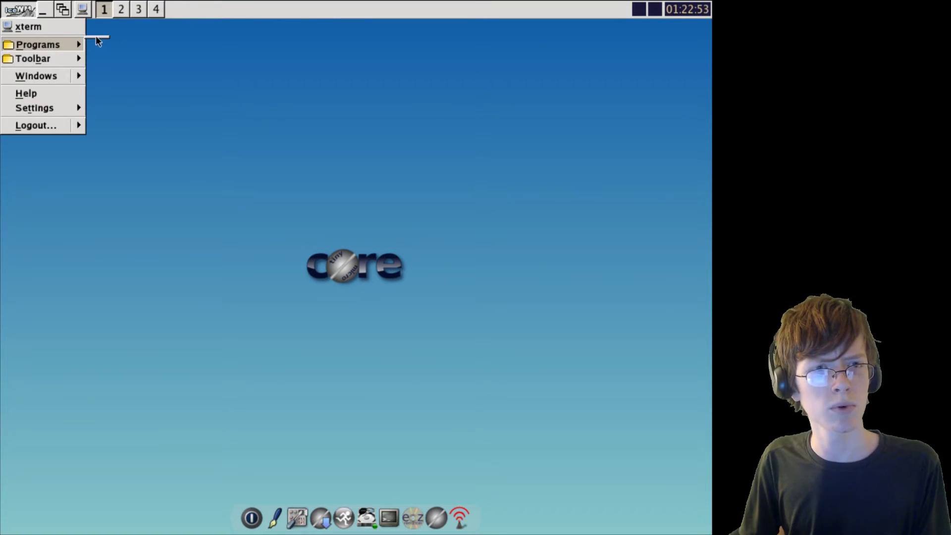
pyautogui.click(248, 88)
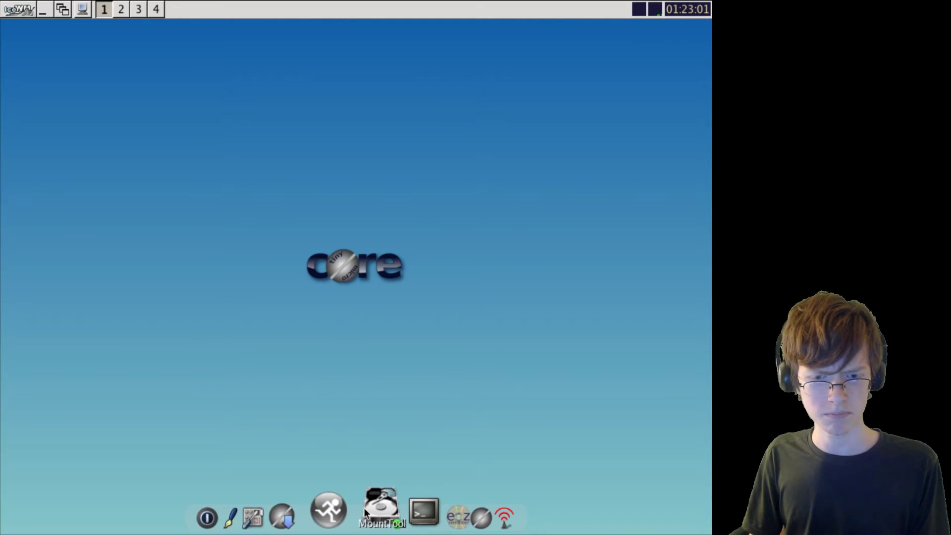
# Switch the IceWM desktop theme to nice2.
pyautogui.click(19, 9)
pyautogui.moveTo(46, 108)
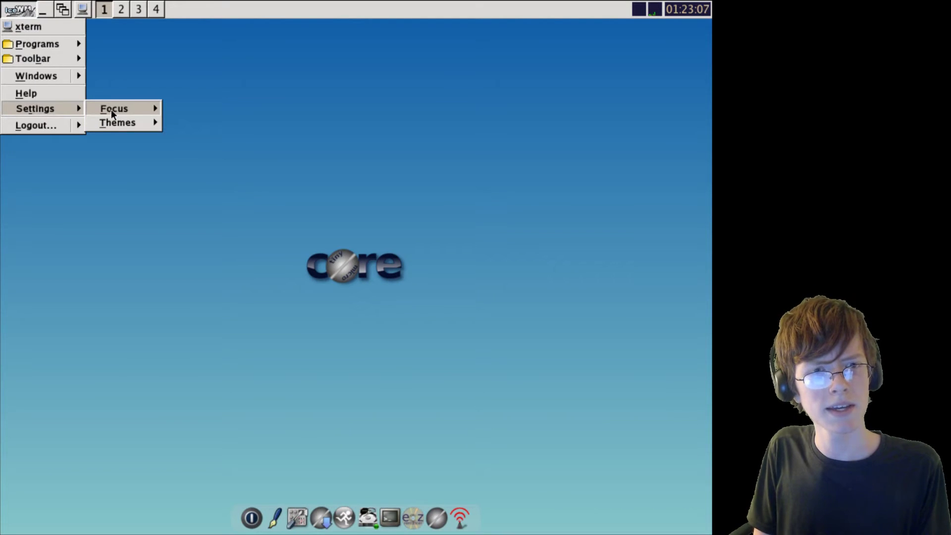
pyautogui.moveTo(111, 109)
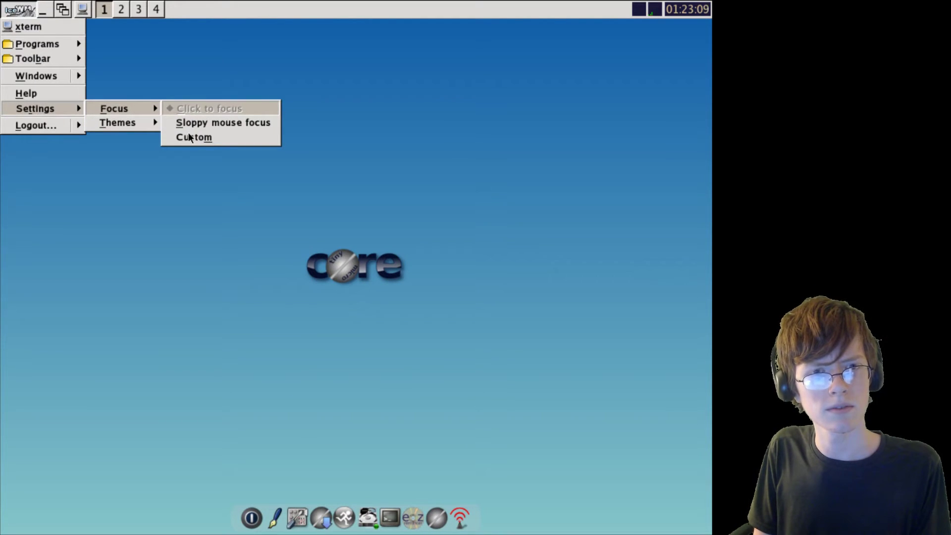
pyautogui.moveTo(127, 123)
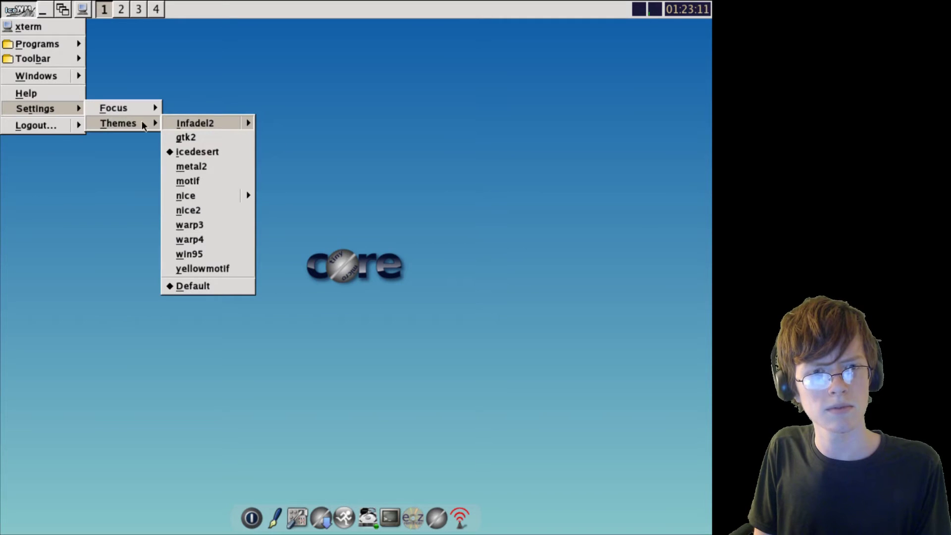
pyautogui.click(203, 209)
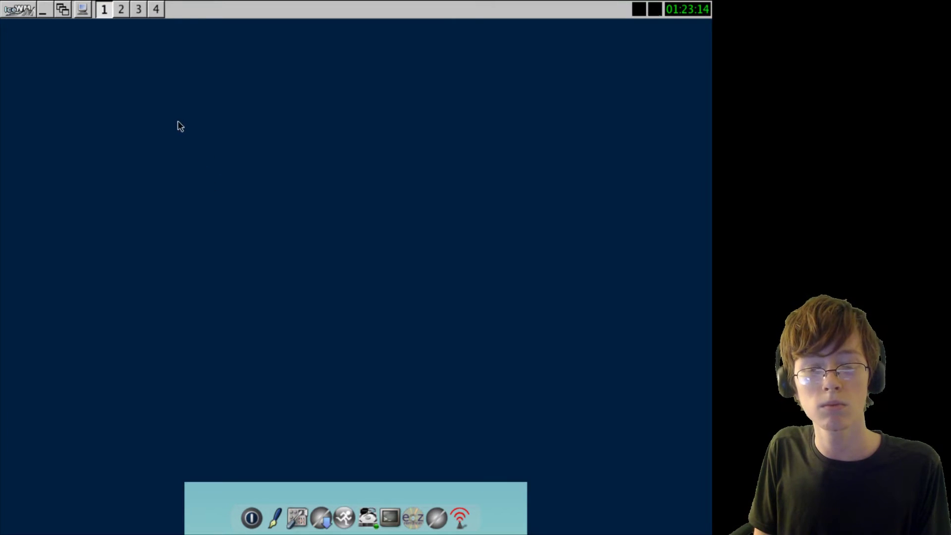
# Switch the IceWM desktop theme to Infadel2.
pyautogui.hotkey('ctrl', 'Escape')
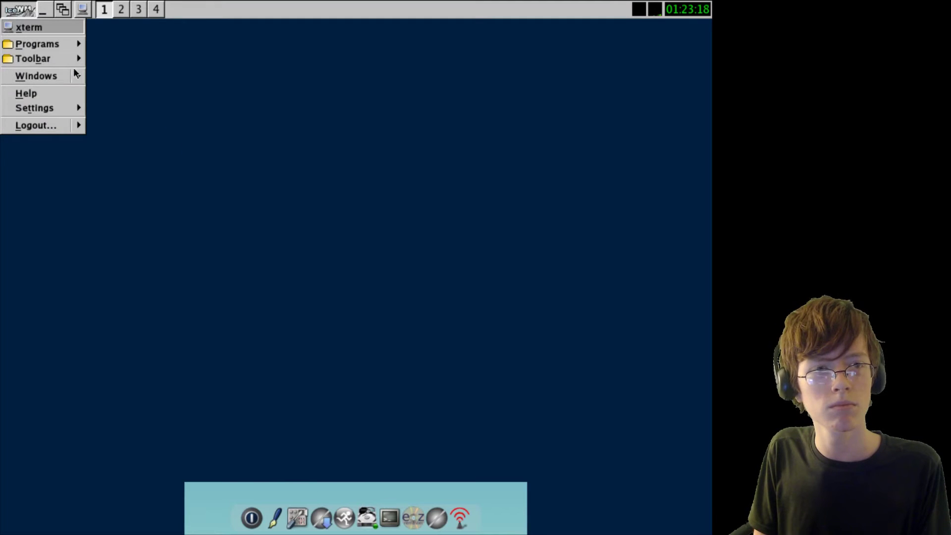
pyautogui.click(318, 240)
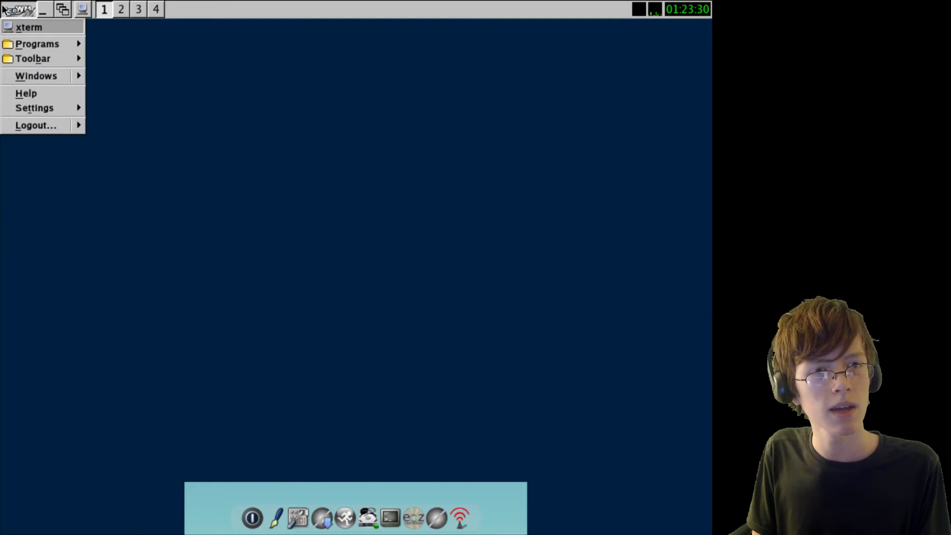
pyautogui.click(17, 9)
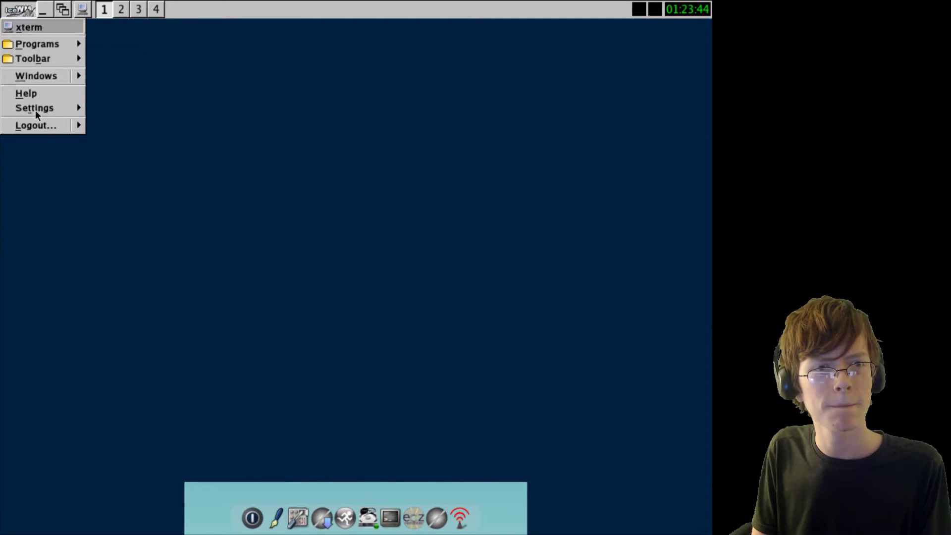
pyautogui.moveTo(34, 110)
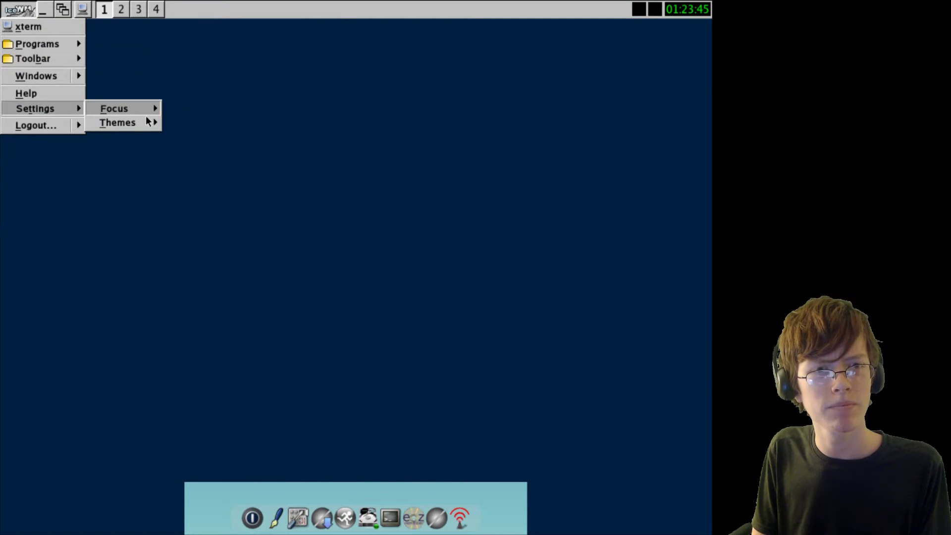
pyautogui.moveTo(158, 129)
pyautogui.click(230, 121)
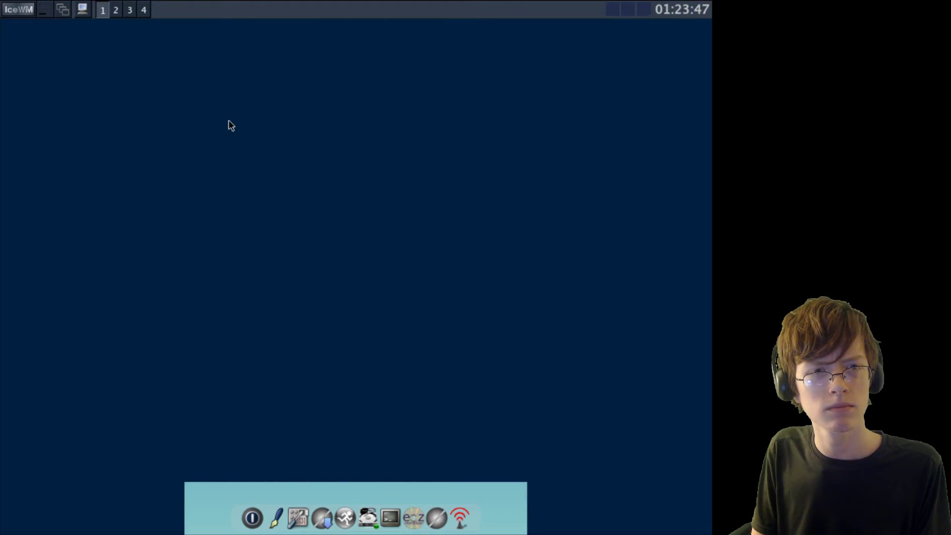
pyautogui.click(16, 11)
pyautogui.moveTo(31, 108)
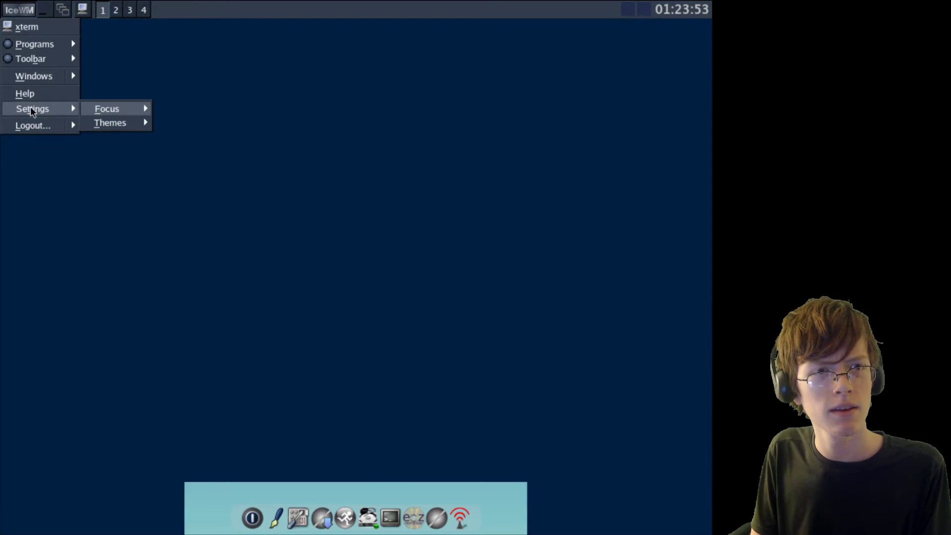
pyautogui.moveTo(52, 45)
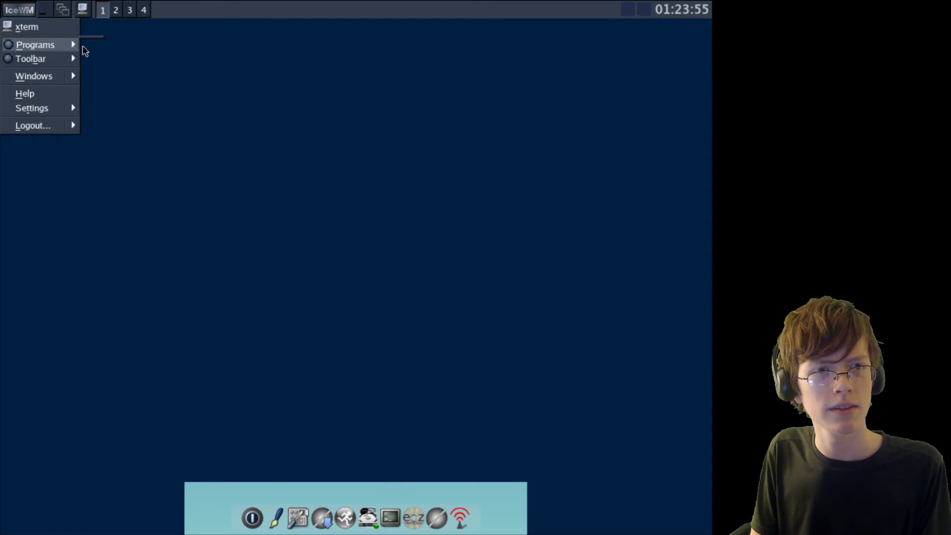
pyautogui.click(187, 166)
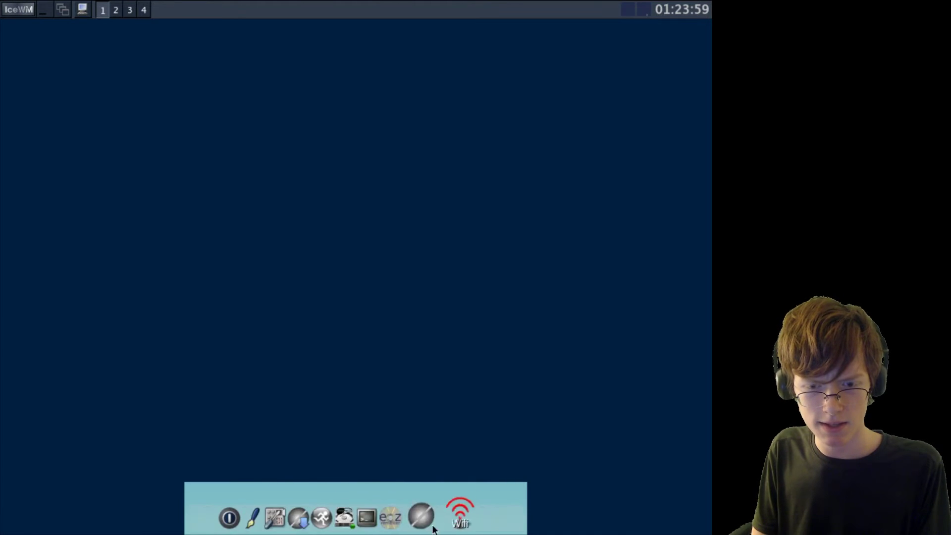
# Open the Control Panel and move its window away from the desktop's corner.
pyautogui.click(303, 513)
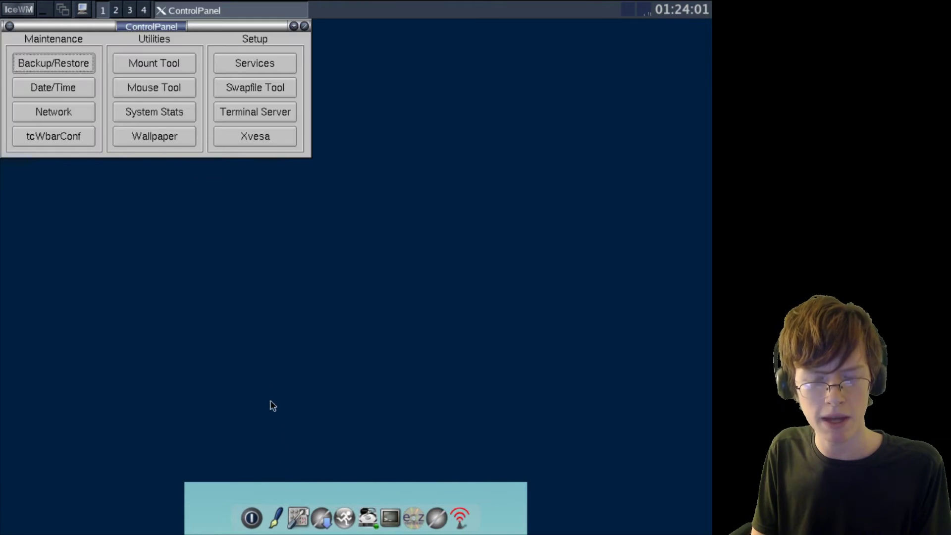
pyautogui.moveTo(193, 31); pyautogui.dragTo(337, 122)
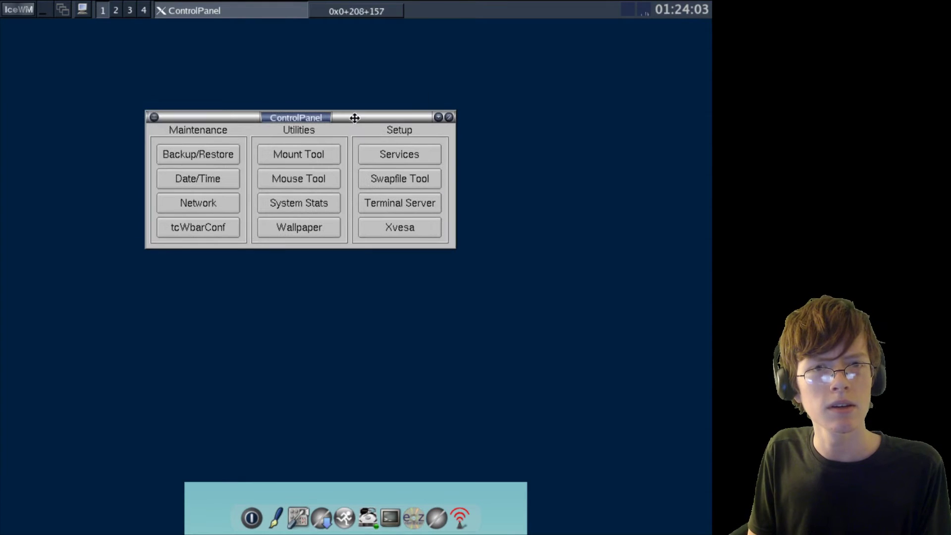
# Switch the IceWM theme to win95 and reposition the Control Panel window on the desktop.
pyautogui.click(6, 14)
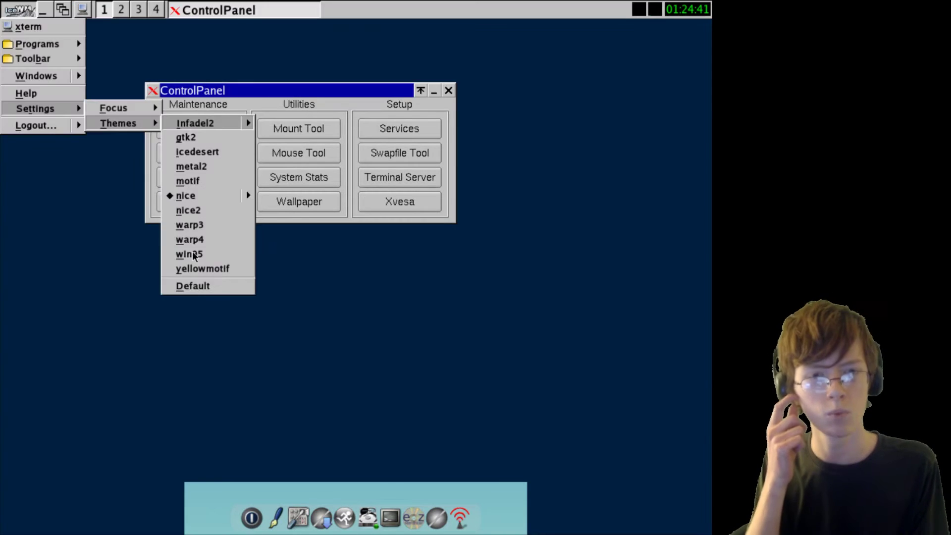
pyautogui.click(192, 251)
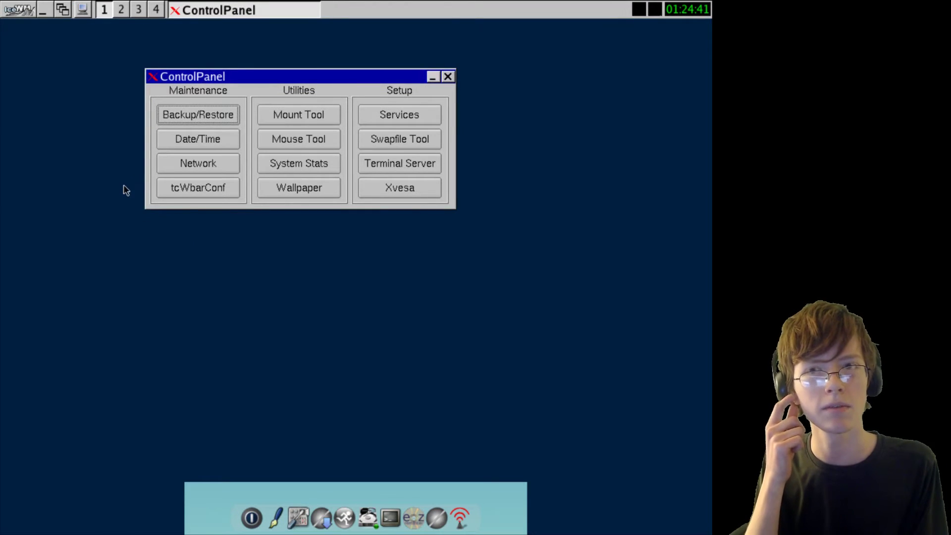
pyautogui.moveTo(400, 75); pyautogui.dragTo(523, 165)
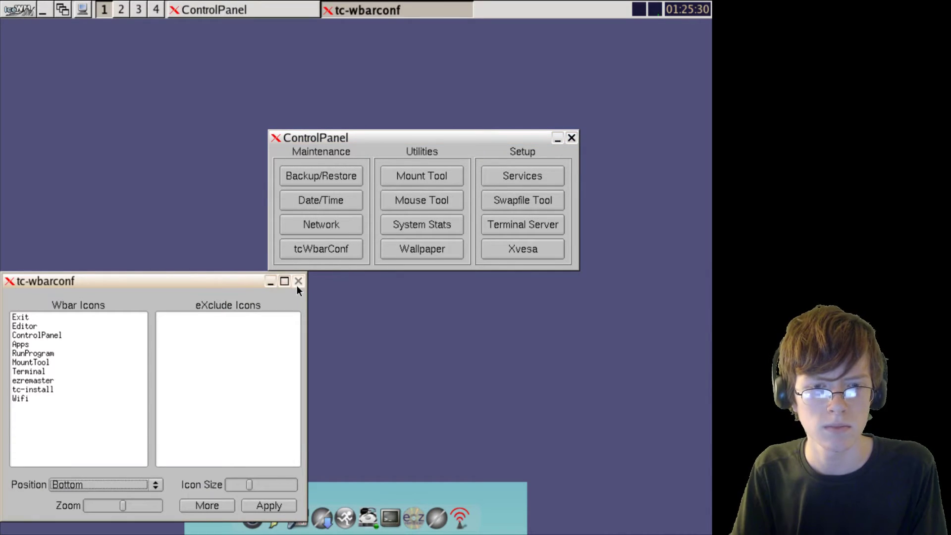
# Close tc-wbarconf and set the wallpaper to a vertical gradient from red (0.934, 0.090, 0.080) to yellow (0.879, 0.837, 0.000).
pyautogui.click(298, 281)
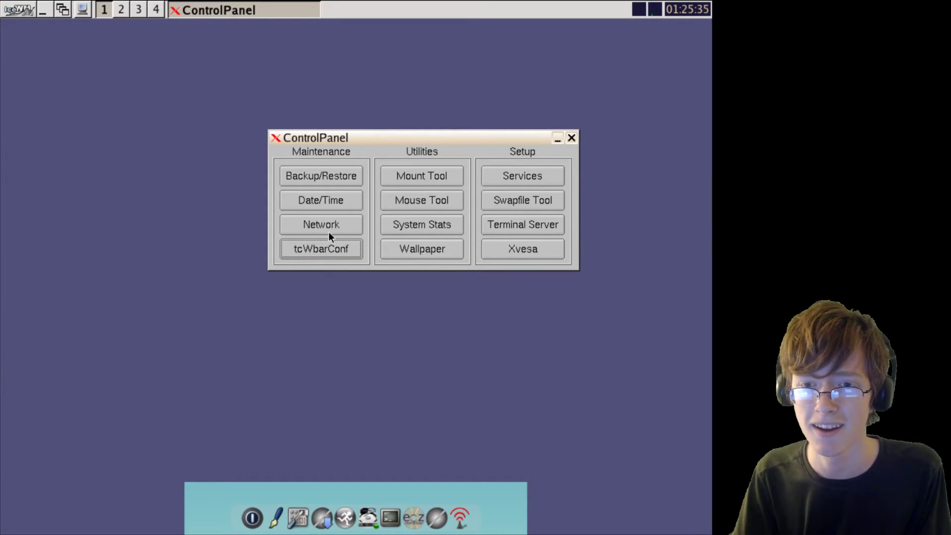
pyautogui.click(392, 246)
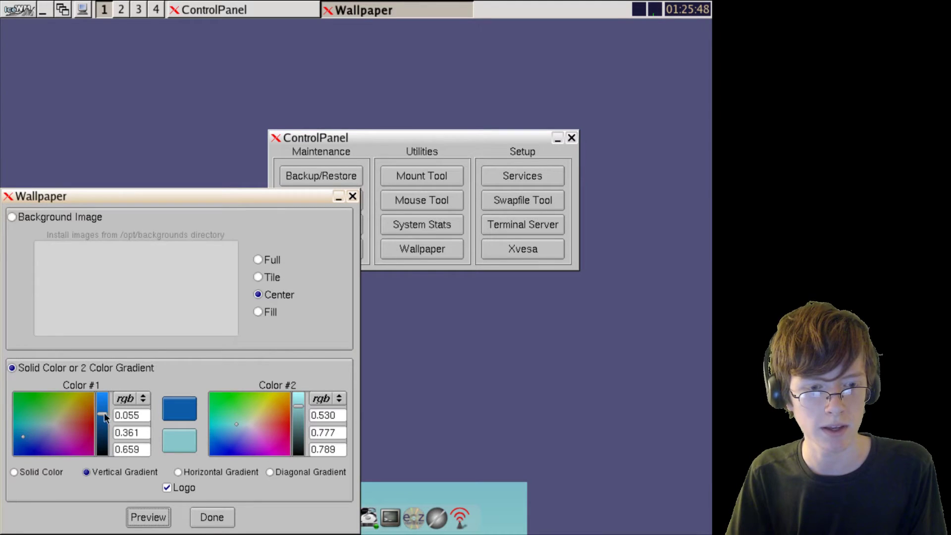
pyautogui.moveTo(90, 428)
pyautogui.mouseDown()
pyautogui.moveTo(105, 431)
pyautogui.moveTo(109, 395)
pyautogui.mouseUp()
pyautogui.moveTo(263, 409); pyautogui.dragTo(298, 395)
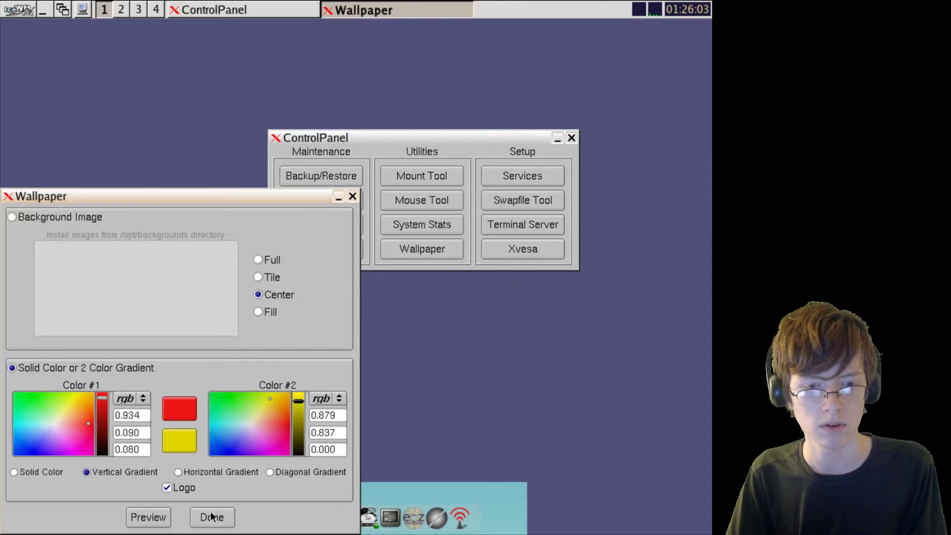
pyautogui.click(210, 515)
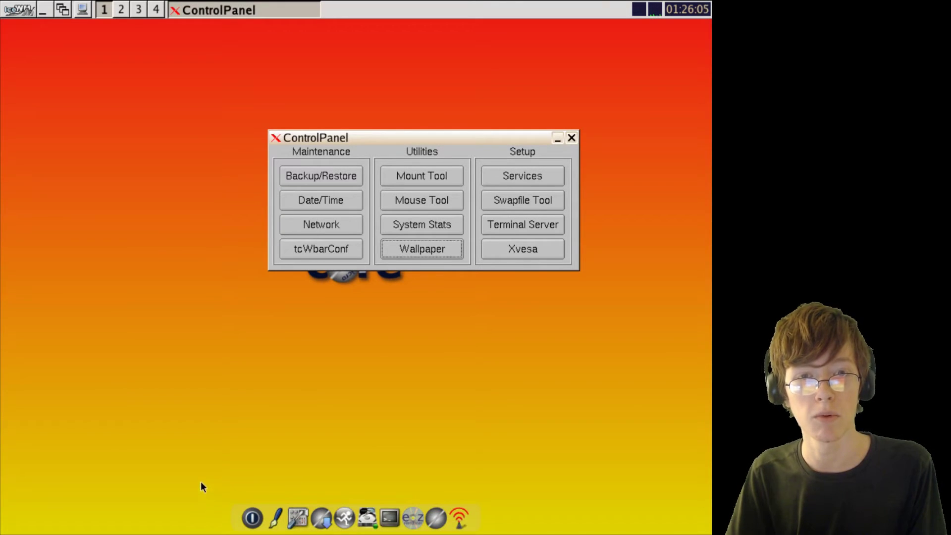
# Move the Control Panel lower on the desktop and apply a larger icon size and reduced zoom to the Wbar dock.
pyautogui.moveTo(432, 137); pyautogui.dragTo(499, 310)
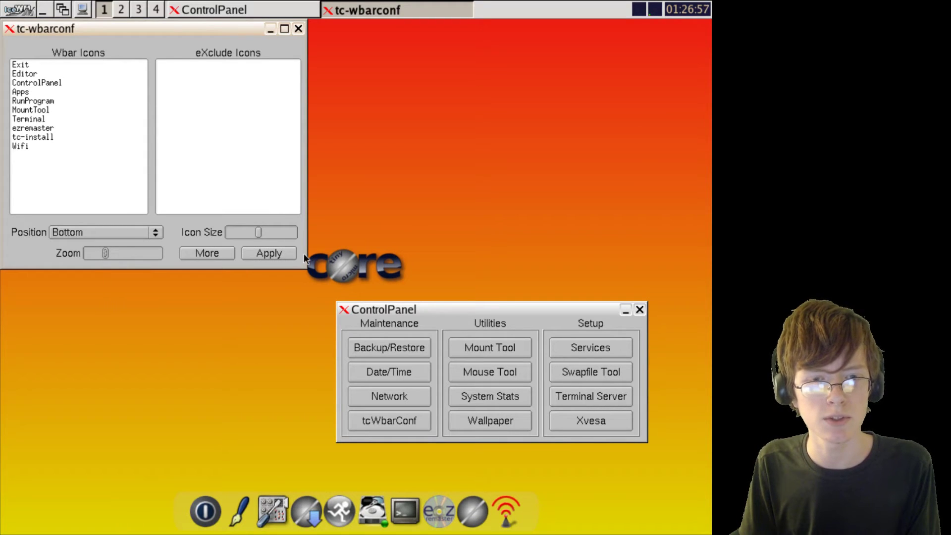
pyautogui.click(281, 252)
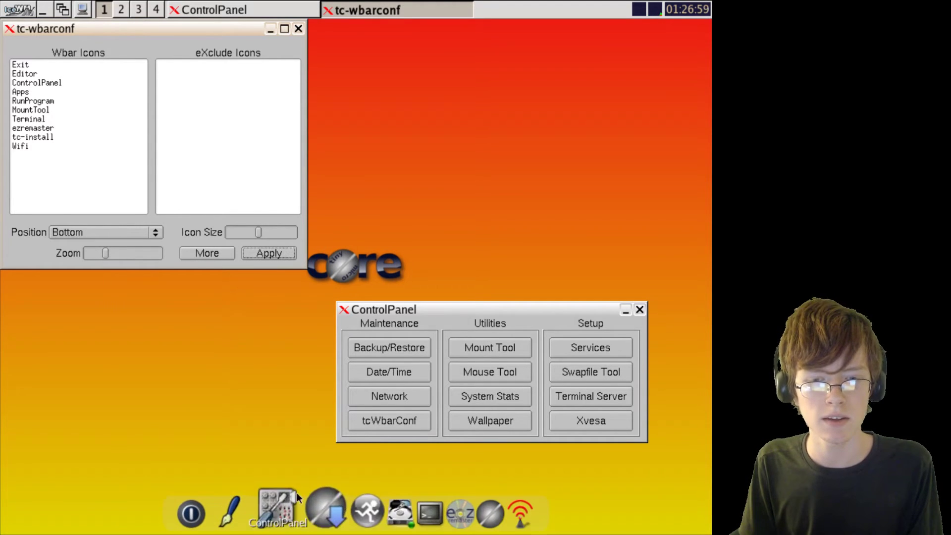
# Exclude every icon from the Wbar dock, apply the change, and move the tc-wbarconf window to the middle of the desktop.
pyautogui.click(22, 109)
pyautogui.click(32, 135)
pyautogui.click(31, 128)
pyautogui.click(31, 118)
pyautogui.click(31, 110)
pyautogui.click(31, 101)
pyautogui.click(31, 92)
pyautogui.click(32, 83)
pyautogui.click(35, 73)
pyautogui.click(35, 65)
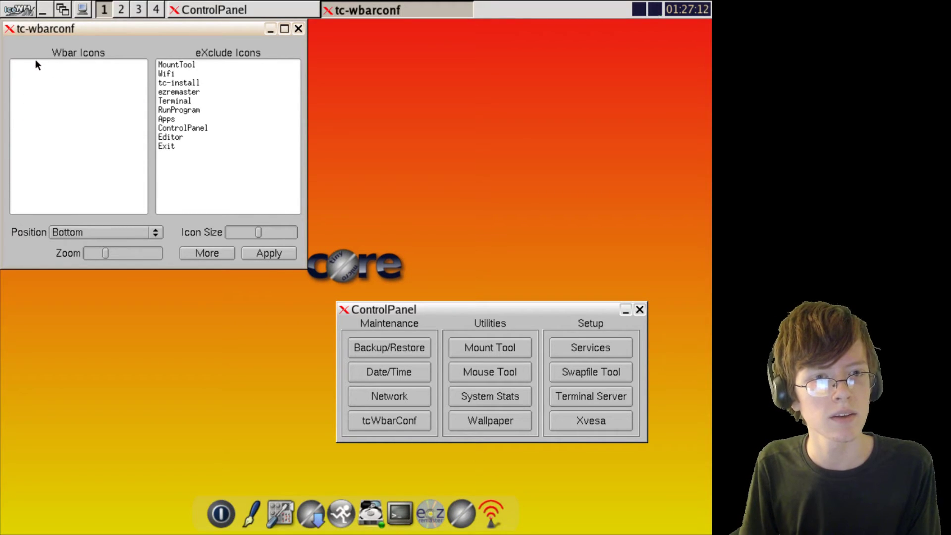
pyautogui.click(261, 254)
pyautogui.moveTo(141, 30); pyautogui.dragTo(371, 133)
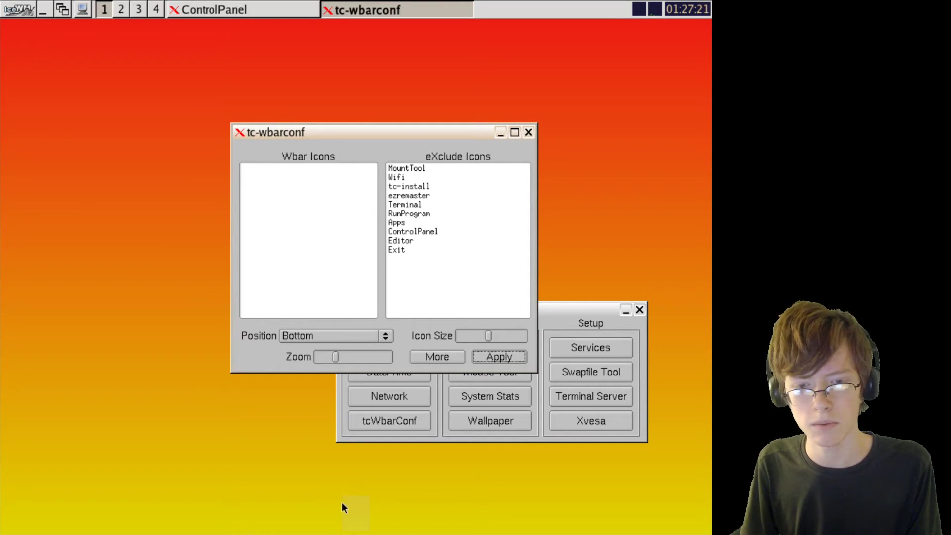
pyautogui.click(19, 10)
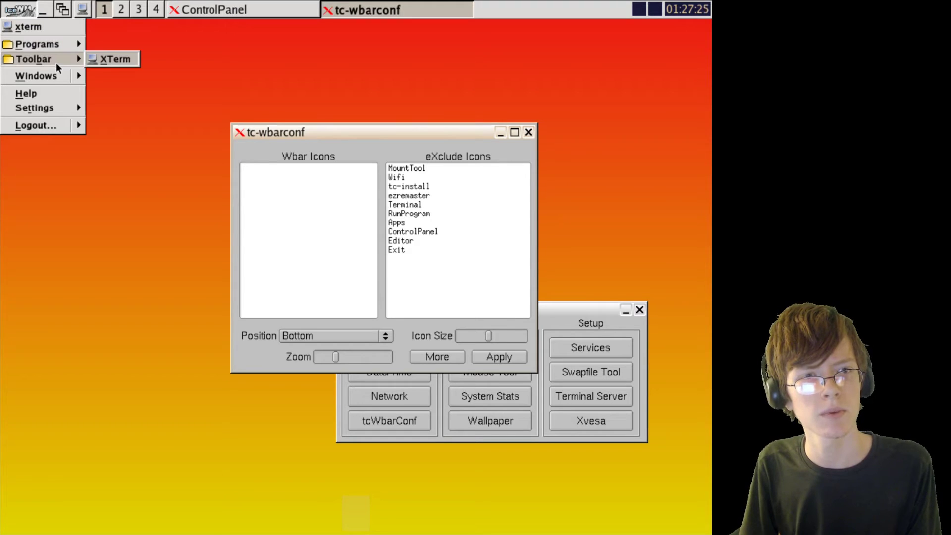
# Return all excluded icons to the Wbar dock, starting with Exit and ControlPanel, and apply the change.
pyautogui.click(399, 250)
pyautogui.click(406, 232)
pyautogui.click(404, 232)
pyautogui.click(401, 222)
pyautogui.click(406, 204)
pyautogui.click(409, 187)
pyautogui.click(411, 168)
pyautogui.click(412, 168)
pyautogui.click(404, 169)
pyautogui.click(403, 168)
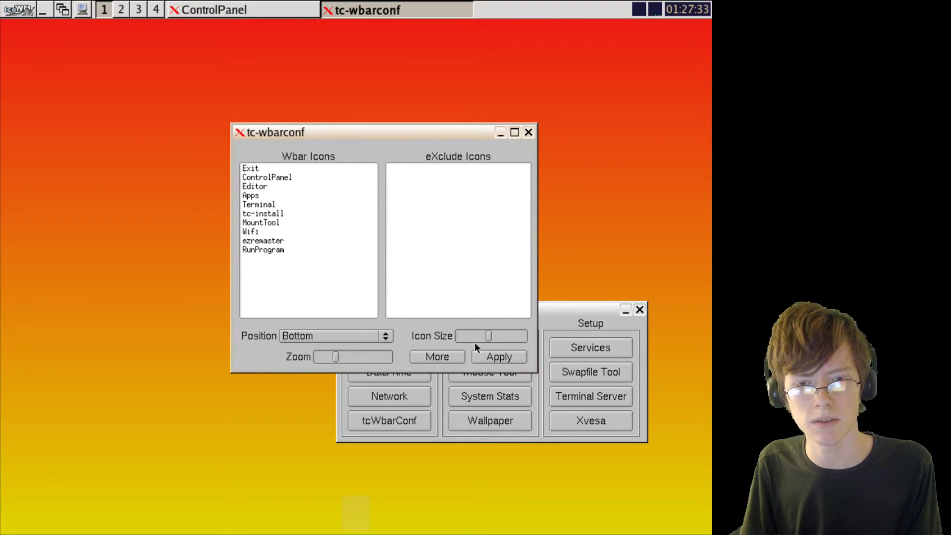
pyautogui.click(486, 356)
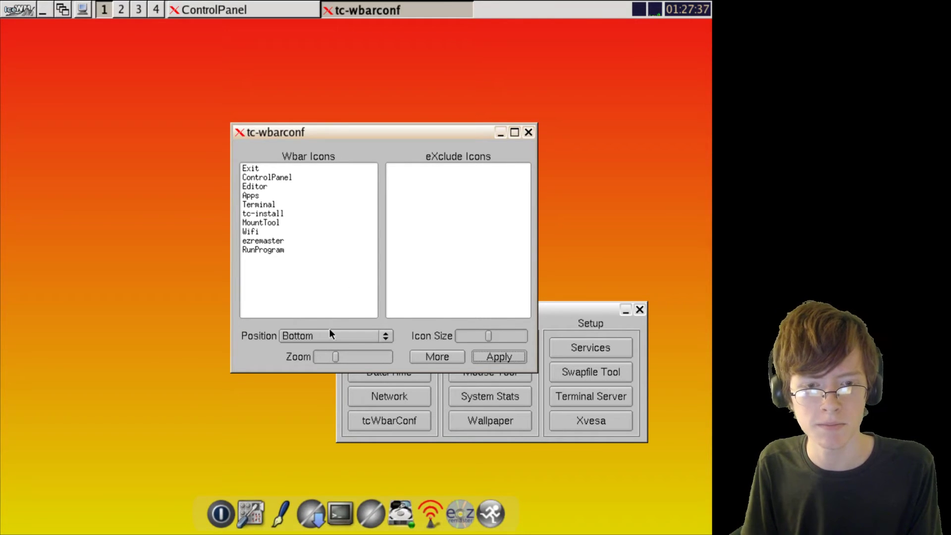
# Close the tc-wbarconf and Control Panel windows, and record a Desktop environment score of 4 in the OS testing notes.
pyautogui.click(528, 132)
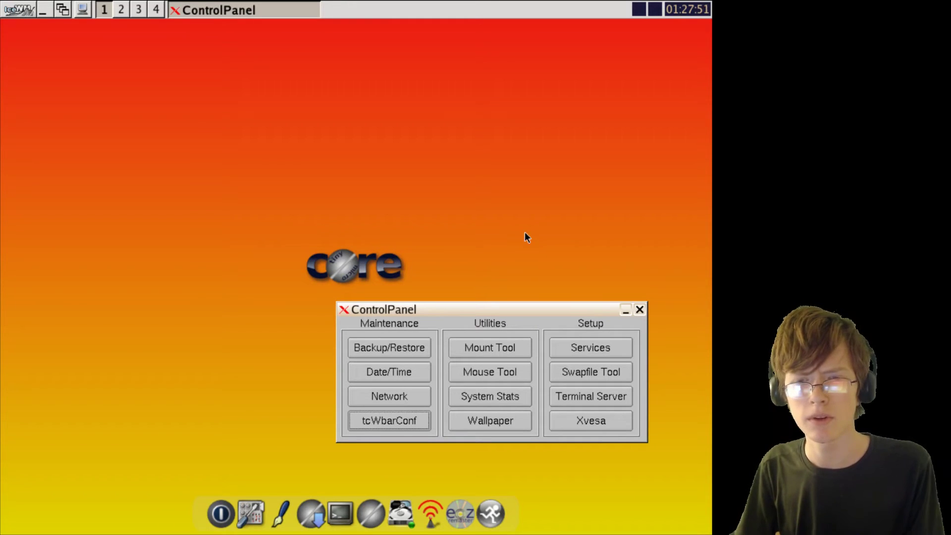
pyautogui.click(640, 310)
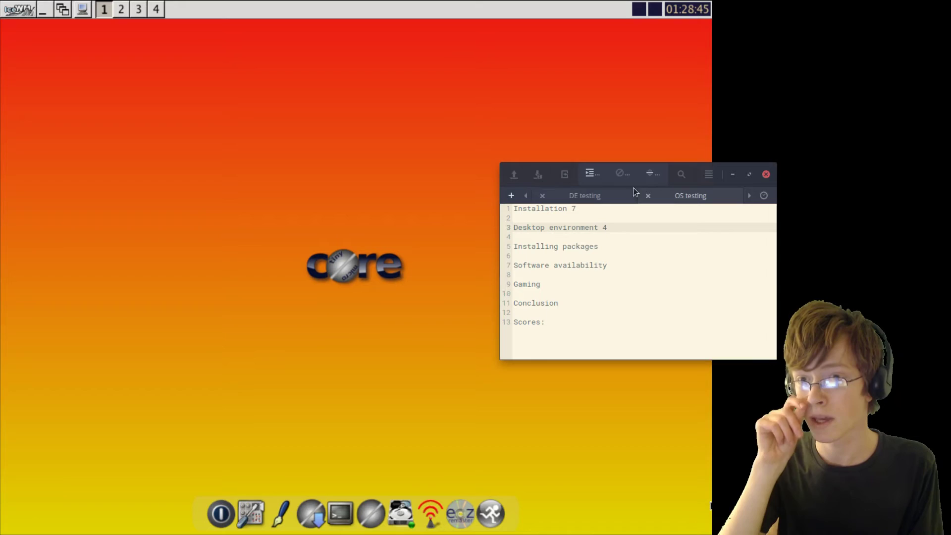
pyautogui.hotkey('alt', 'F4')
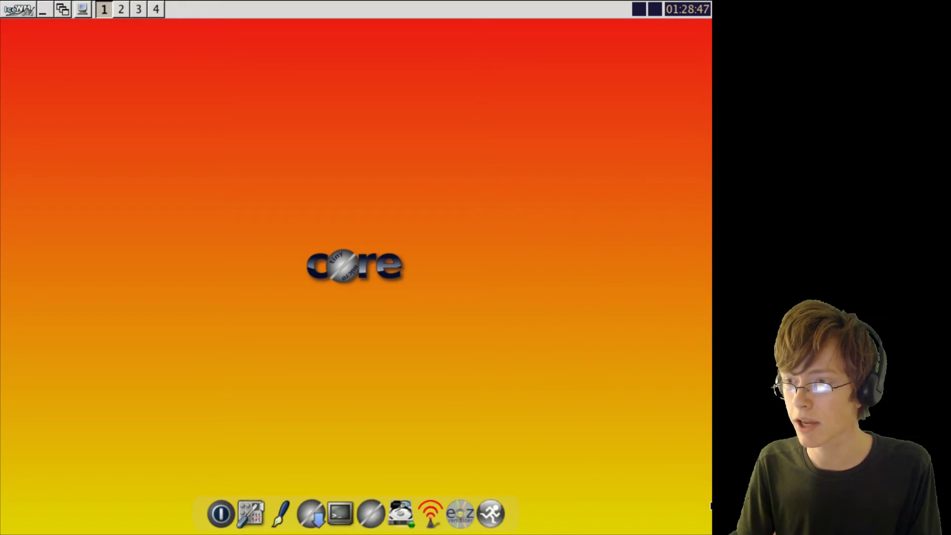
pyautogui.click(7, 8)
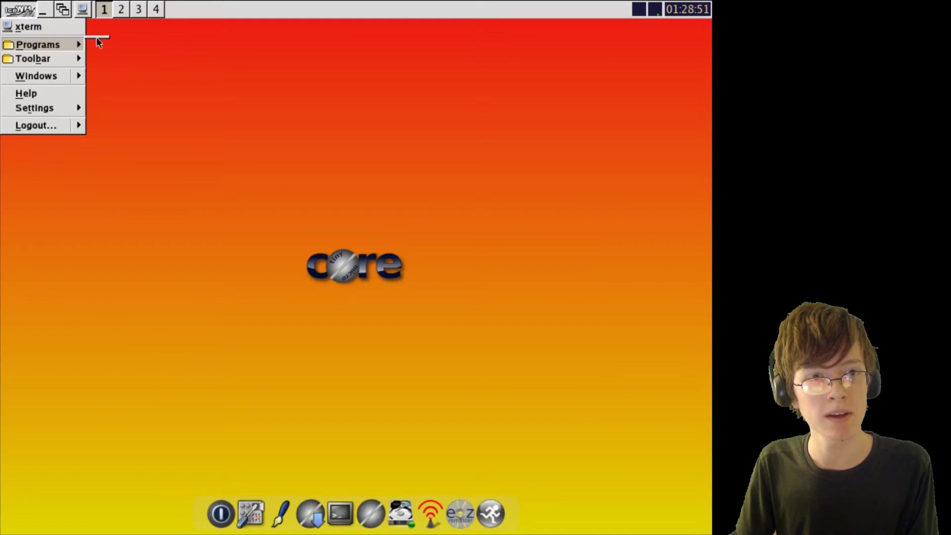
pyautogui.click(261, 160)
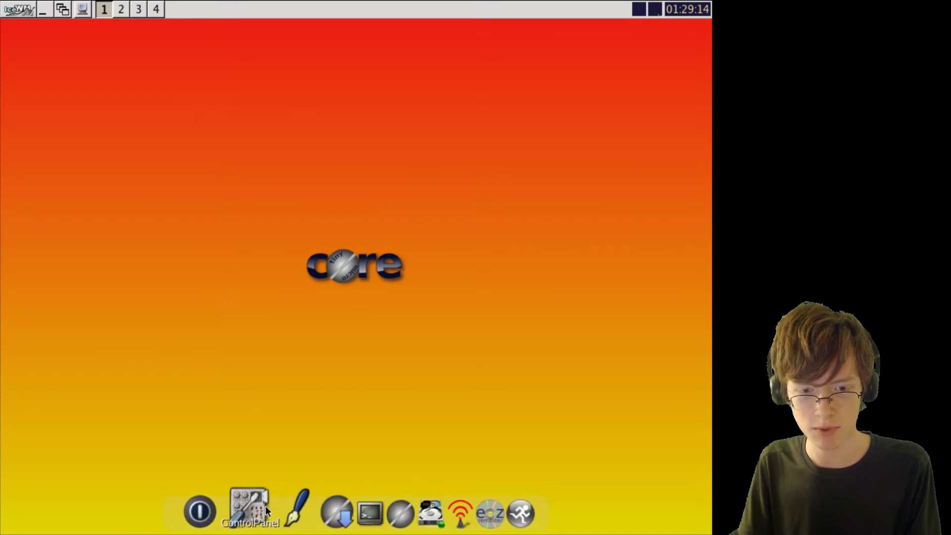
pyautogui.click(311, 497)
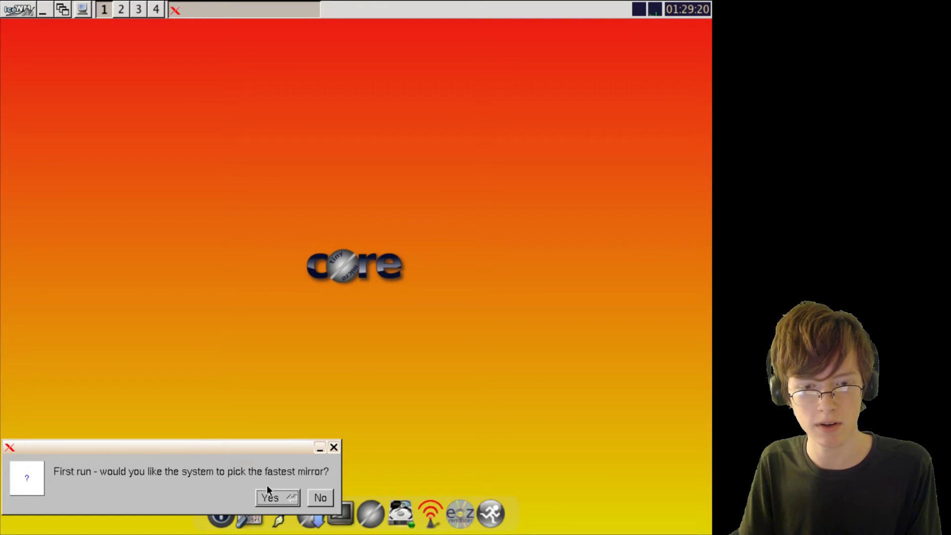
pyautogui.click(261, 496)
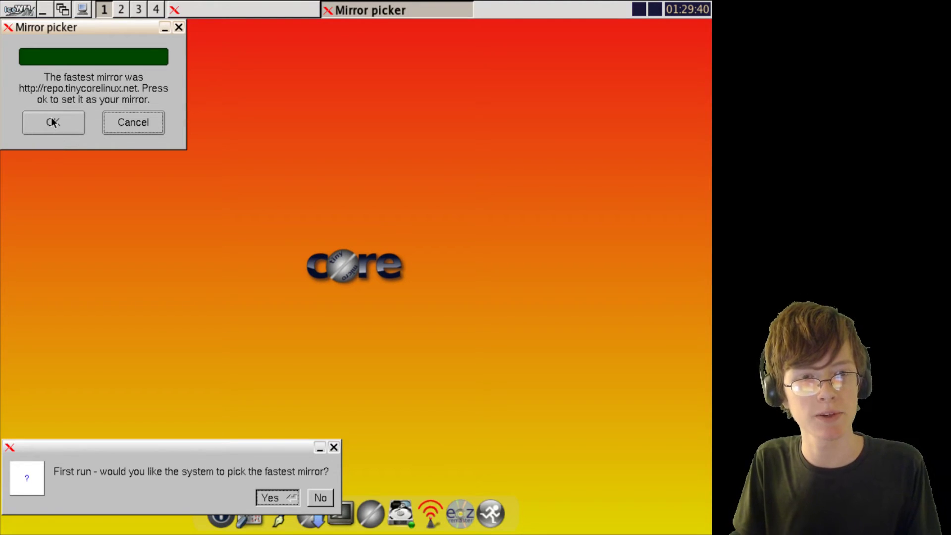
pyautogui.click(53, 120)
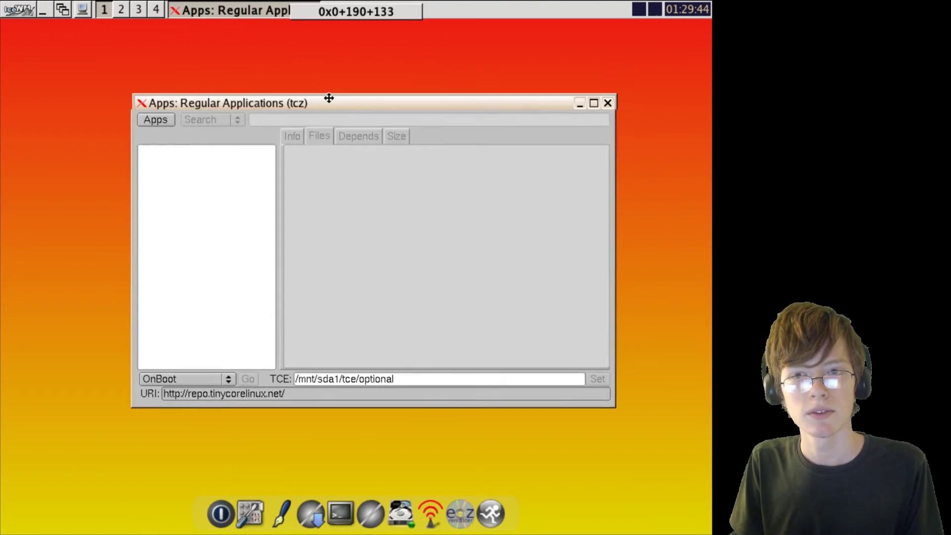
# Move the Apps window higher on the desktop and browse the remote cloud repository's list of extensions.
pyautogui.moveTo(329, 98); pyautogui.dragTo(357, 92)
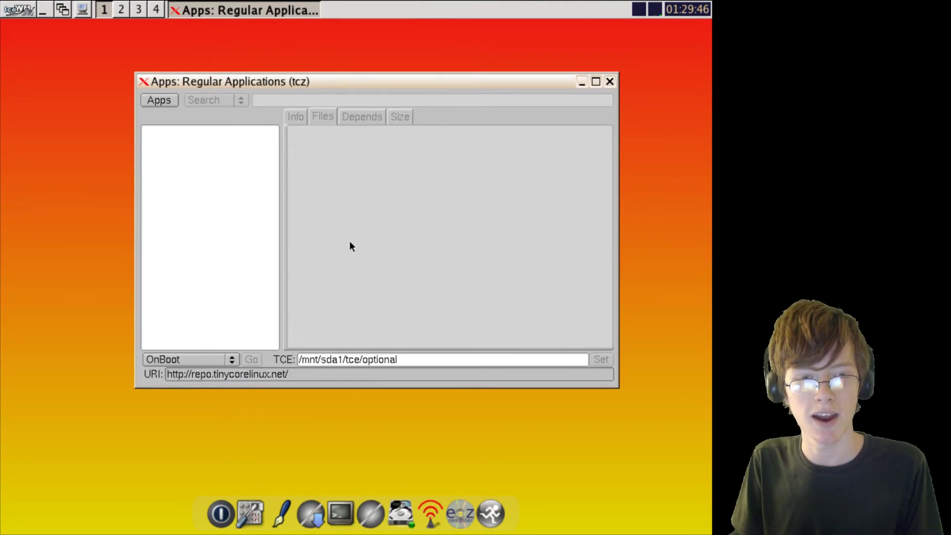
pyautogui.click(163, 101)
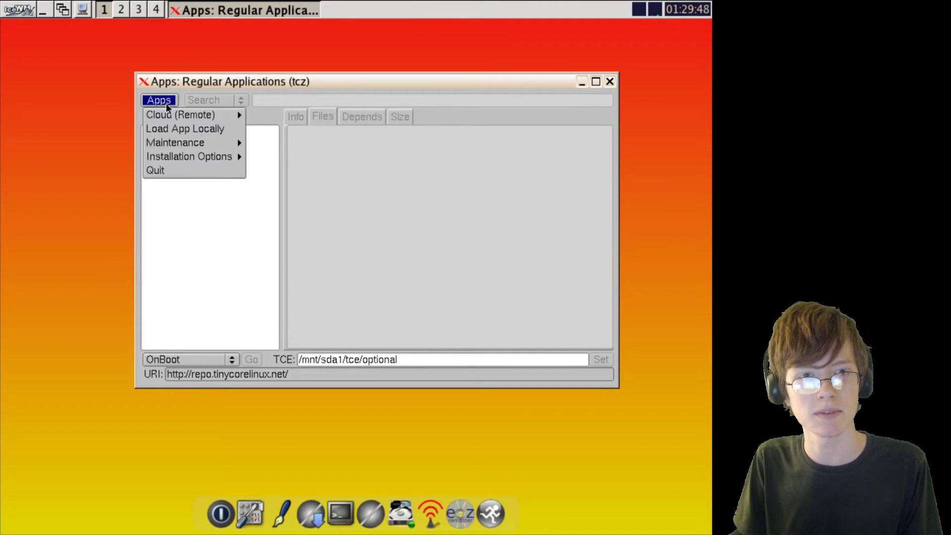
pyautogui.moveTo(172, 115)
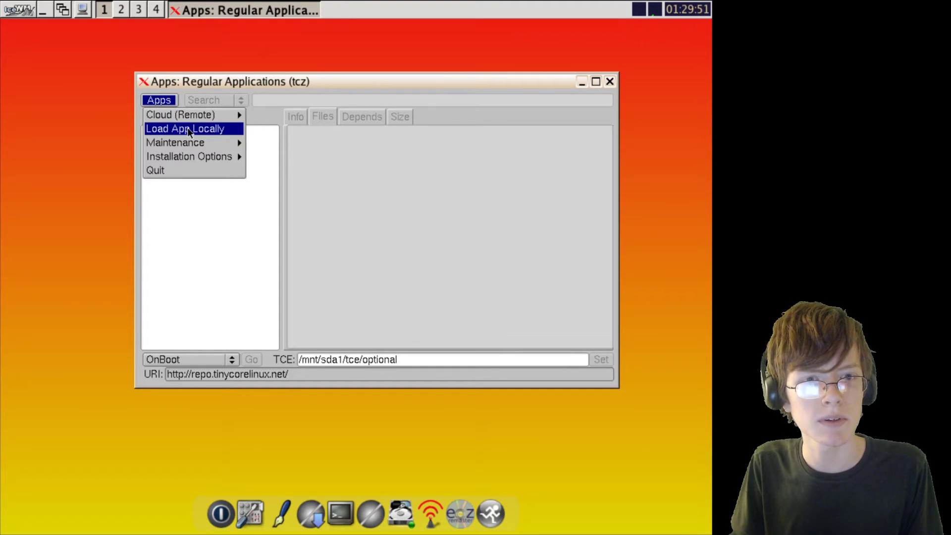
pyautogui.moveTo(198, 115)
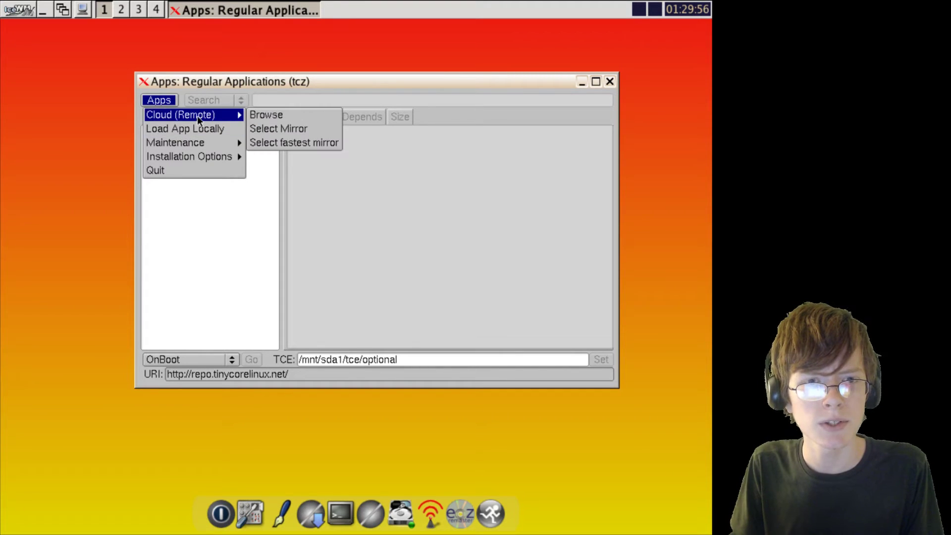
pyautogui.click(259, 114)
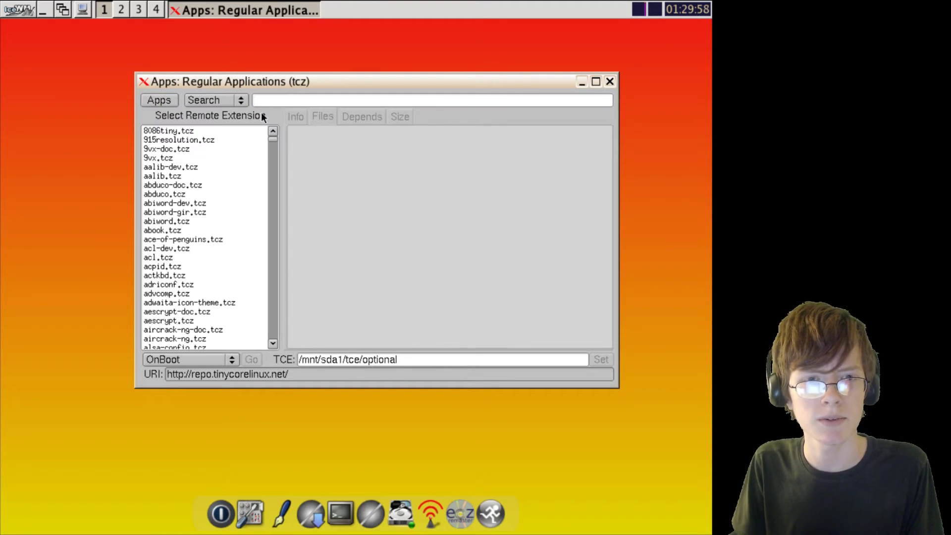
pyautogui.moveTo(275, 138)
pyautogui.mouseDown()
pyautogui.moveTo(276, 376)
pyautogui.moveTo(276, 136)
pyautogui.mouseUp()
# Search the remote extensions for Firefox and view the details of firefox_getLatest.tcz and firefox-ESR.tcz.
pyautogui.click(273, 99)
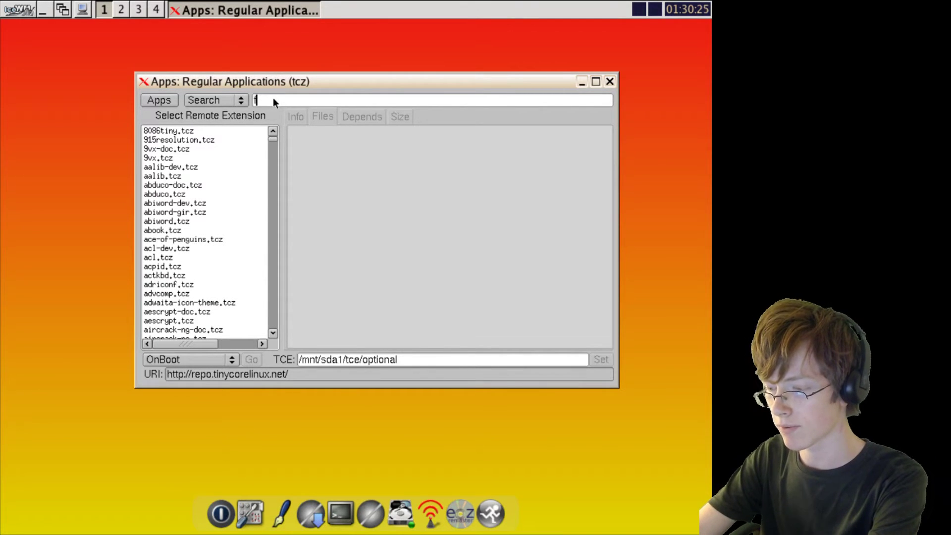
pyautogui.write('firefo')
pyautogui.press('Return')
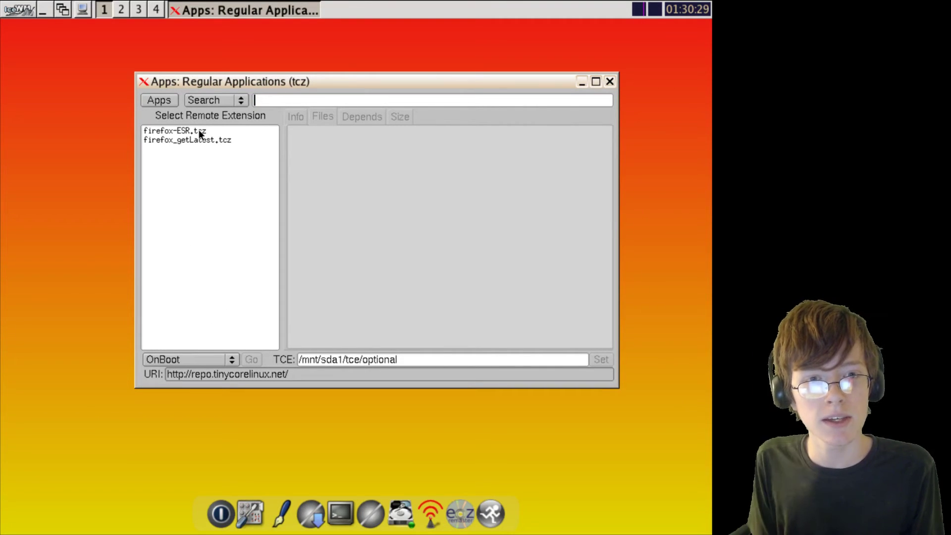
pyautogui.click(216, 139)
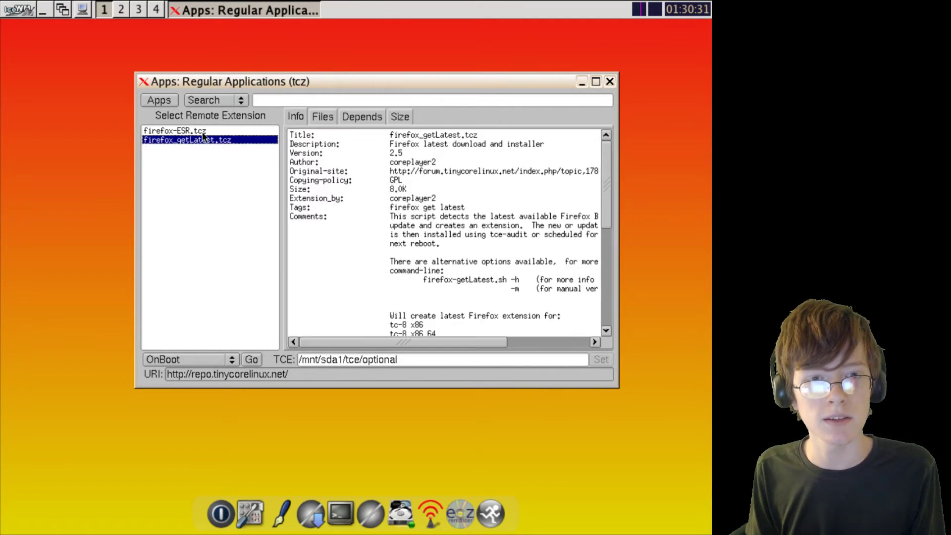
pyautogui.click(205, 131)
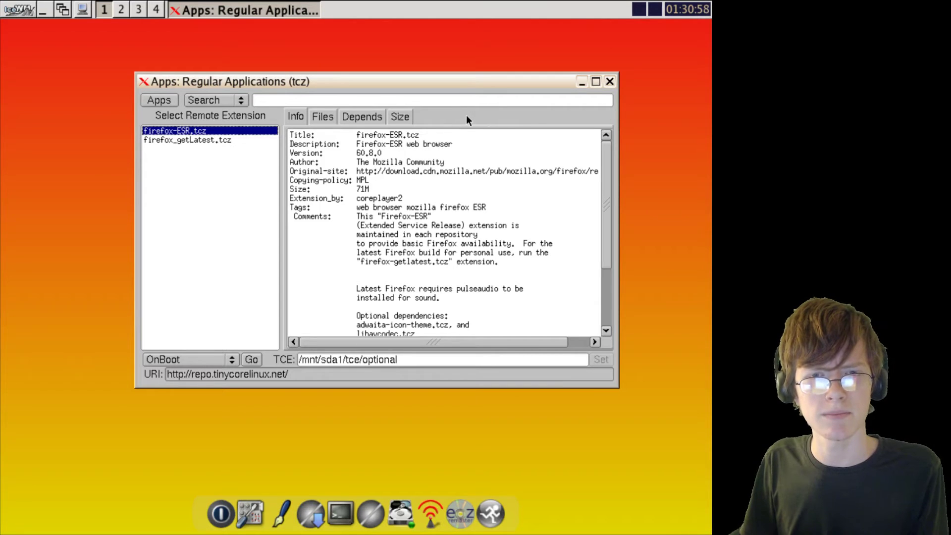
# Search the remote extensions for icecat and select icecat.tcz to show its information.
pyautogui.click(273, 99)
pyautogui.write('ic')
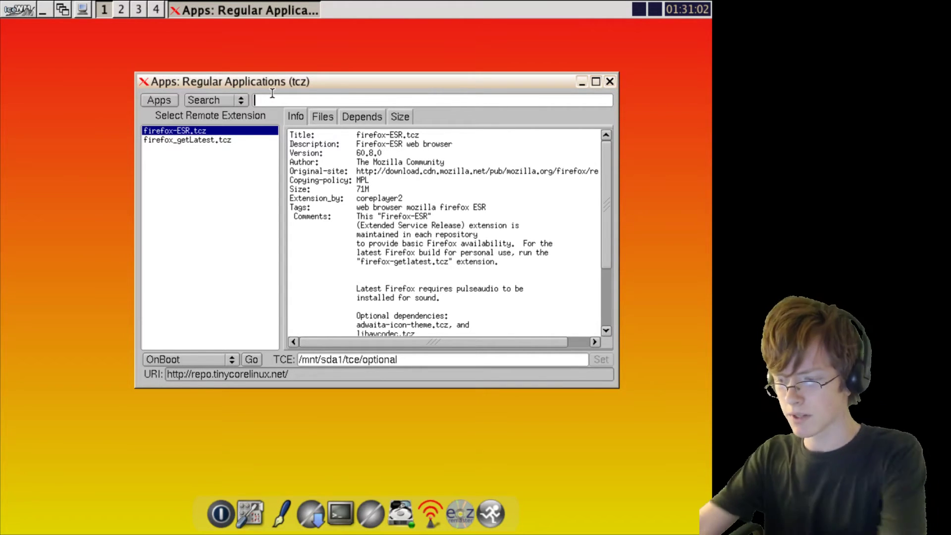
pyautogui.write('ecat')
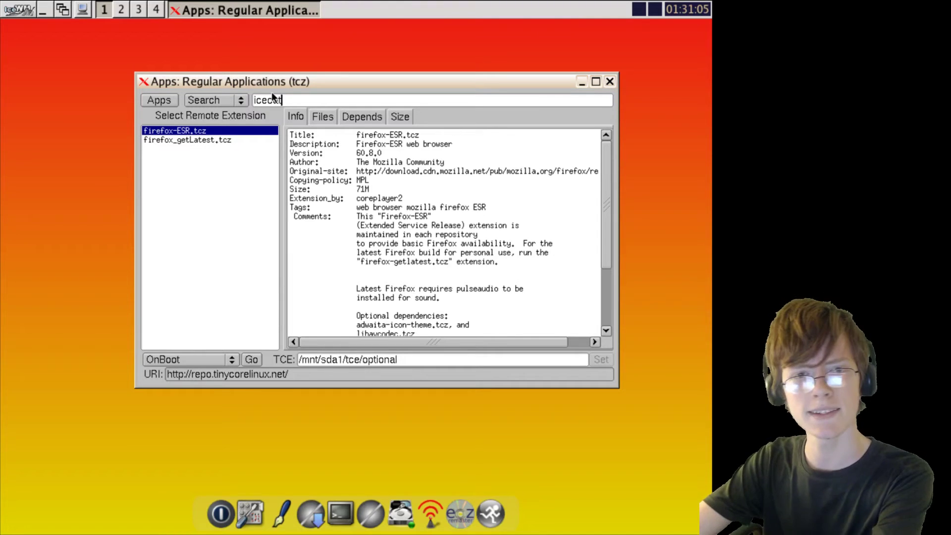
pyautogui.press('Return')
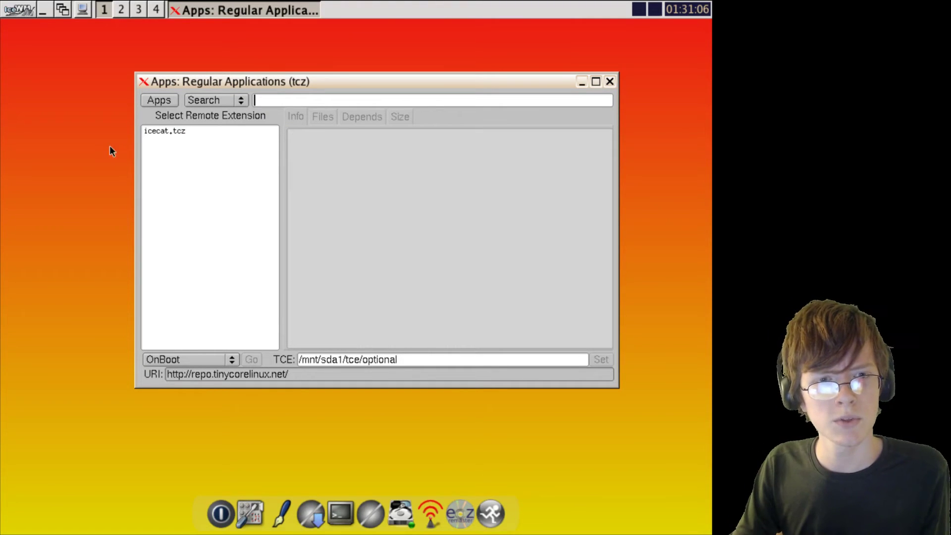
pyautogui.click(158, 131)
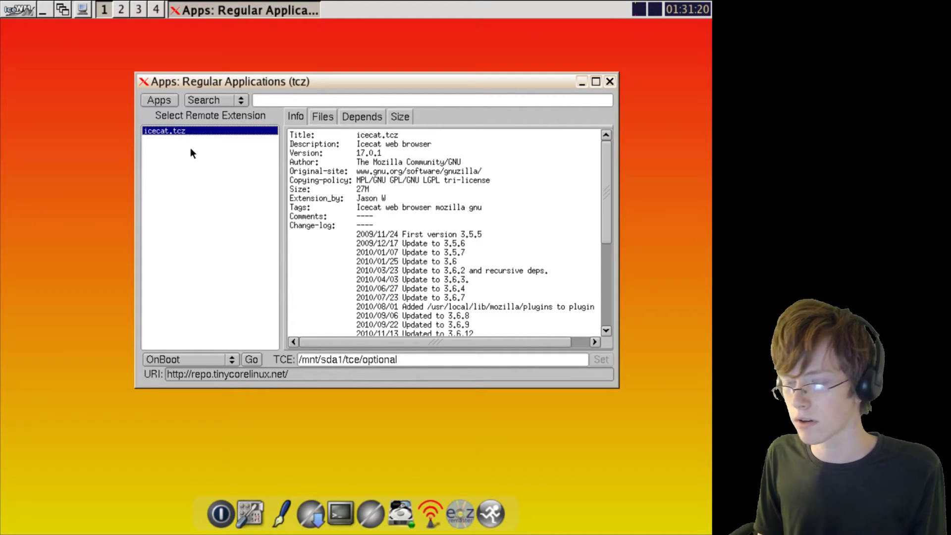
# Install icecat.tcz with the OnBoot option and move the tce-load progress window up over the Apps window.
pyautogui.click(255, 357)
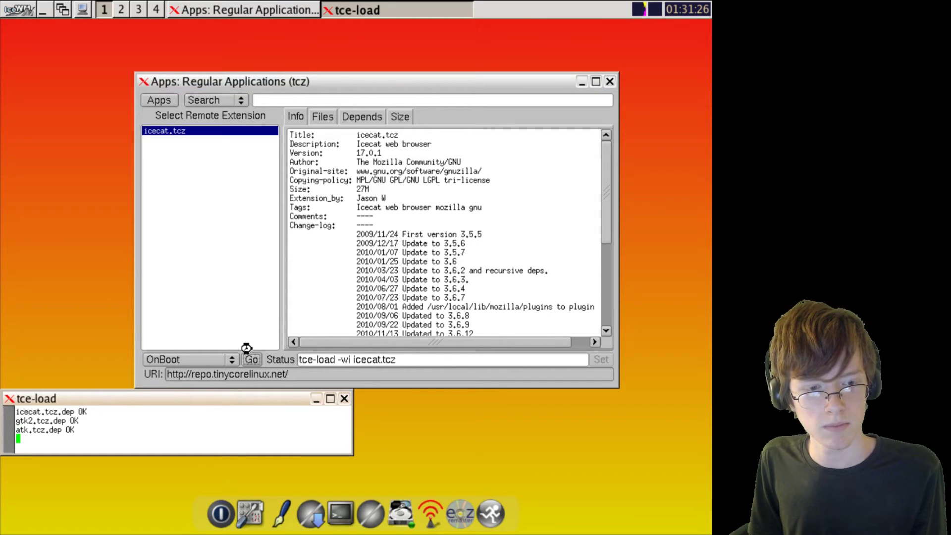
pyautogui.moveTo(233, 398); pyautogui.dragTo(236, 238)
pyautogui.click(230, 287)
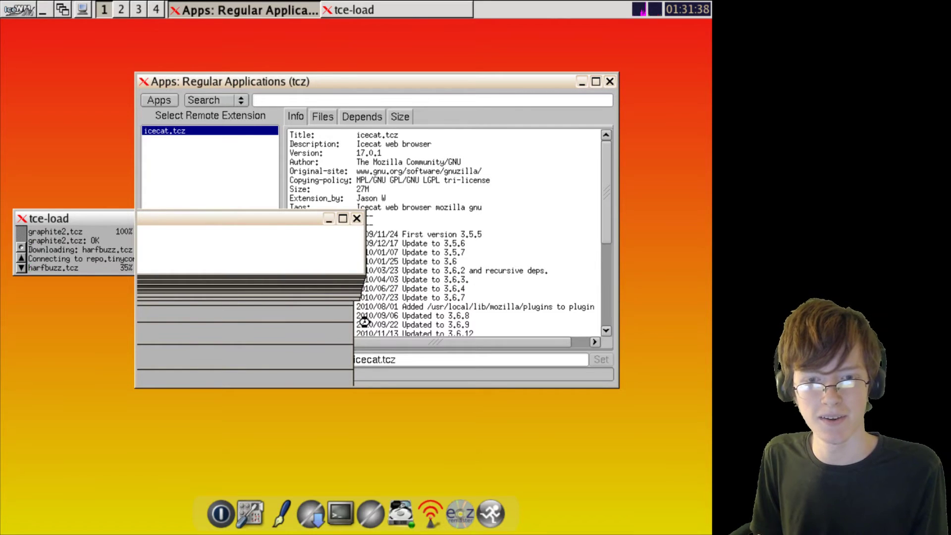
pyautogui.moveTo(109, 215); pyautogui.dragTo(200, 153)
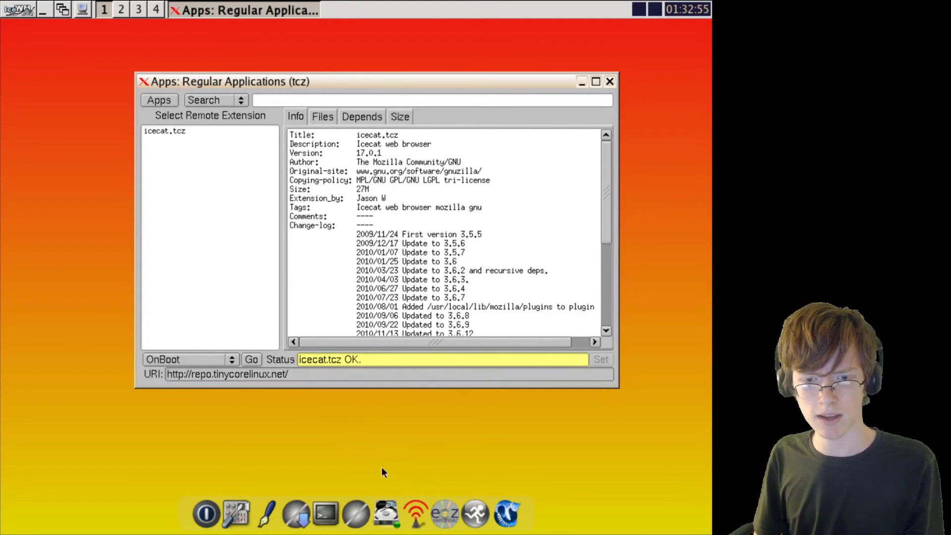
# Launch IceCat and minimize it, close the Apps window, and open a second IceCat window maximized.
pyautogui.click(509, 506)
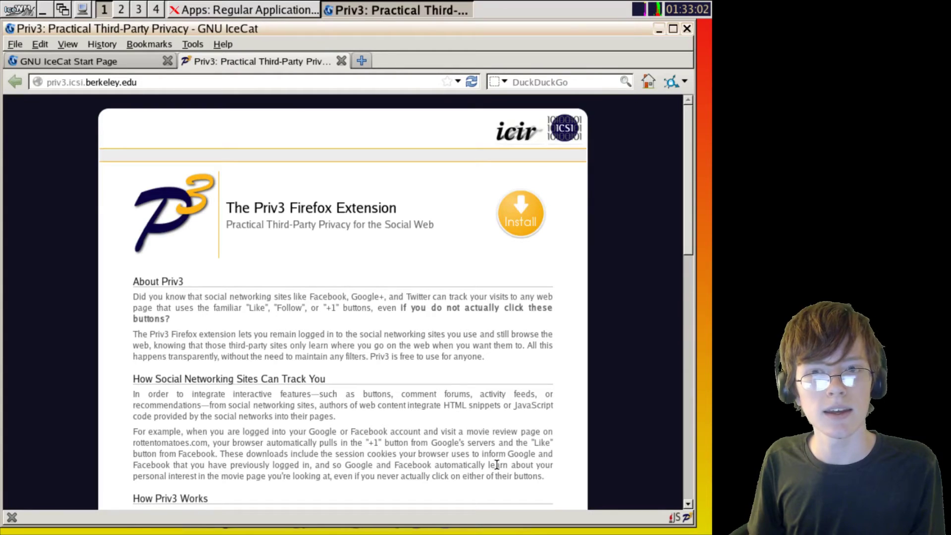
pyautogui.click(659, 29)
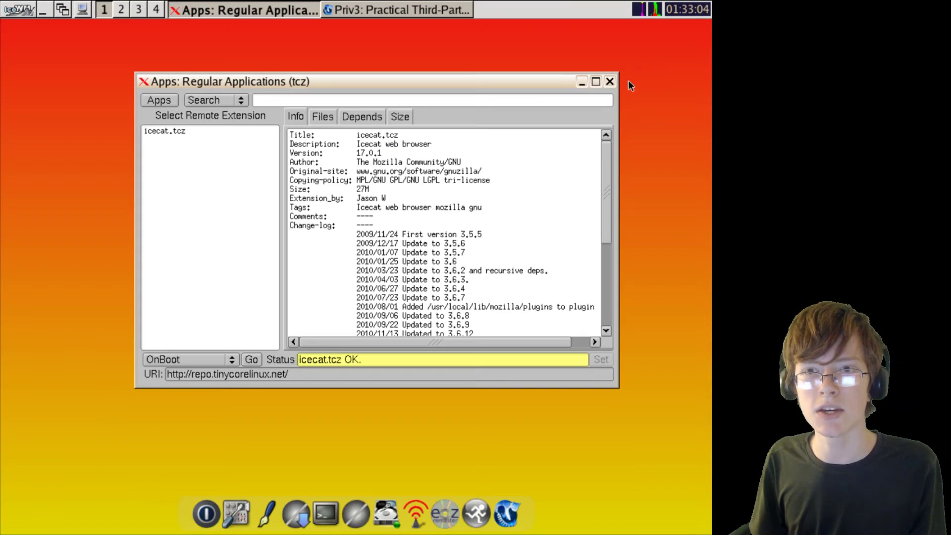
pyautogui.click(616, 80)
pyautogui.click(509, 500)
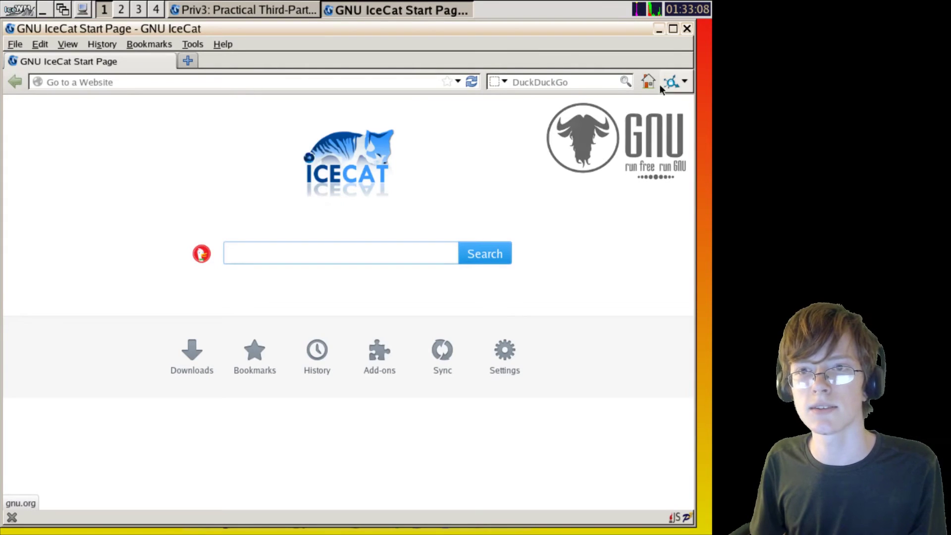
pyautogui.click(672, 29)
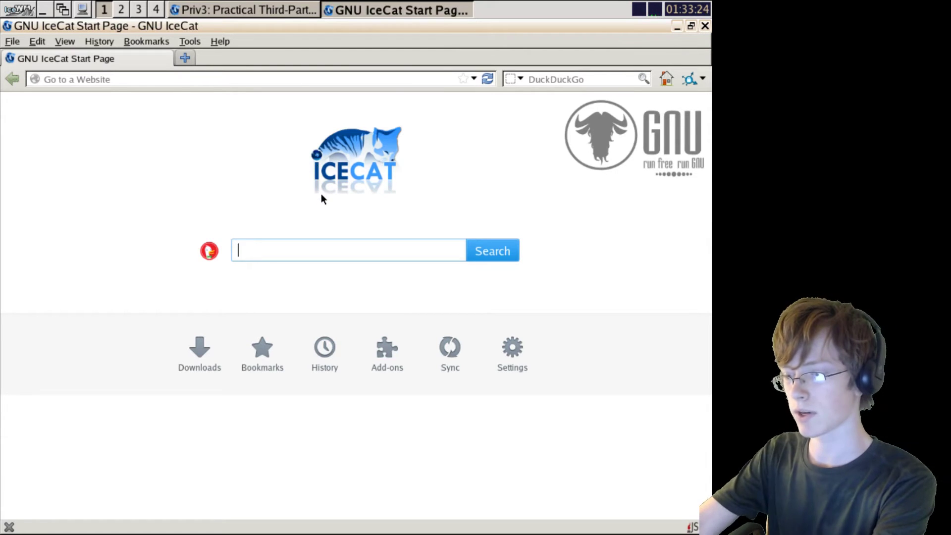
# Enter youtube in the start page's search box, and try to load youtube.com from the address bar instead.
pyautogui.write('youtube')
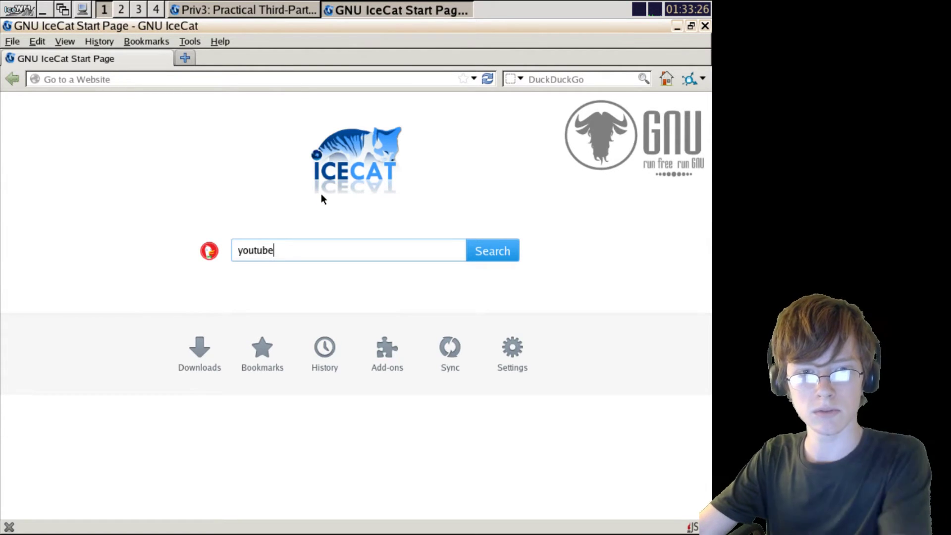
pyautogui.click(77, 78)
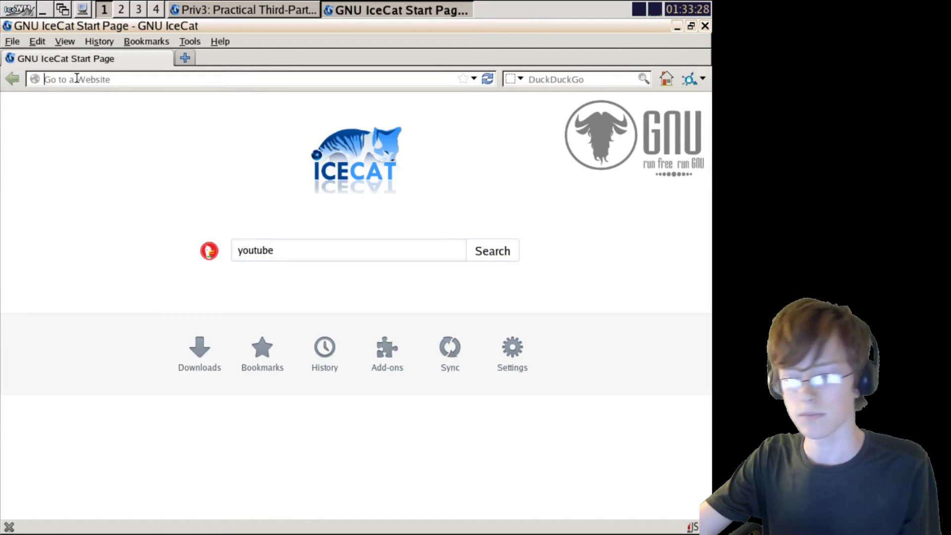
pyautogui.write('youtube.com')
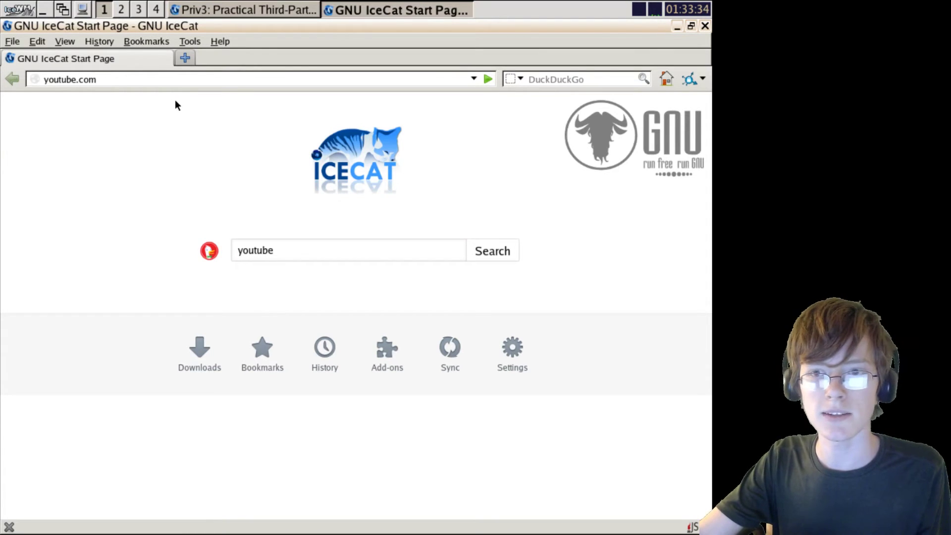
pyautogui.press('Return')
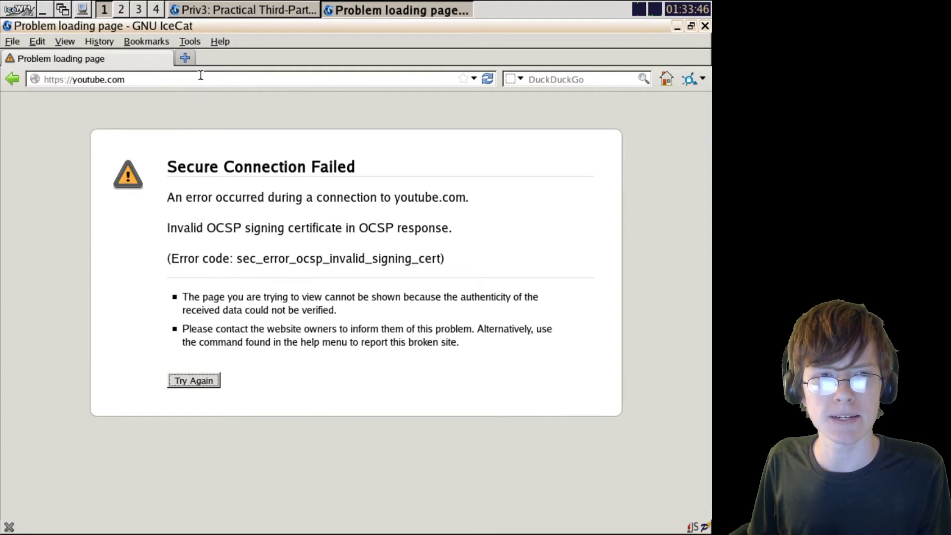
# Try to load m.youtube.com and google.com, each from a new tab.
pyautogui.click(185, 58)
pyautogui.write('m.')
pyautogui.write('youtube.com')
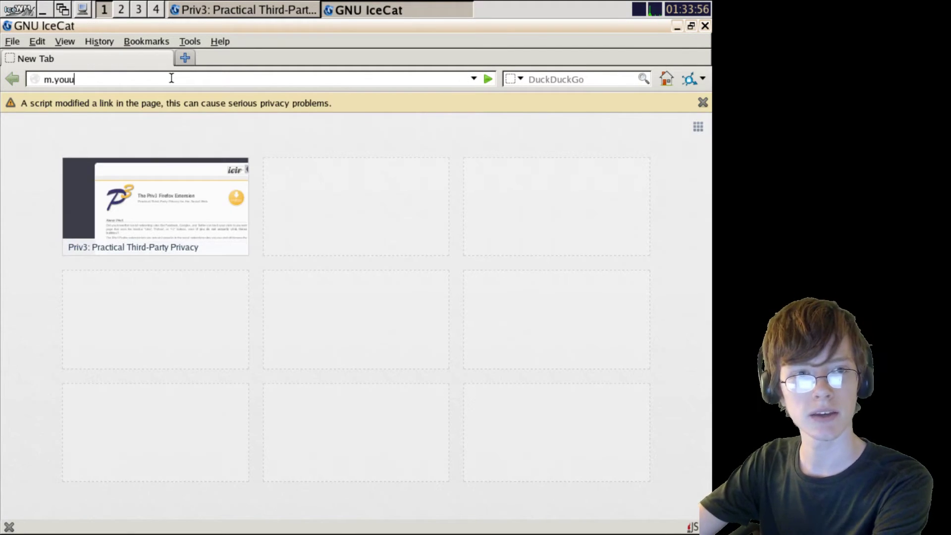
pyautogui.press('Return')
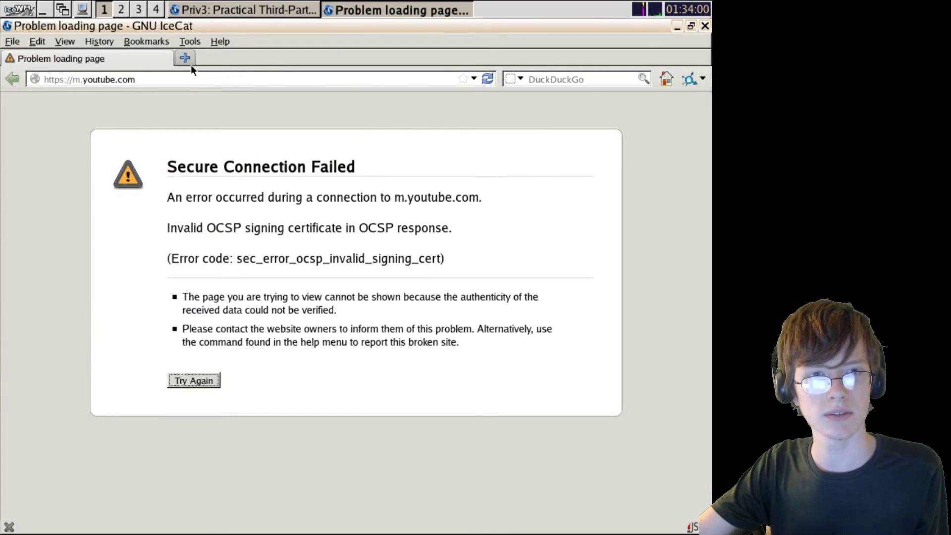
pyautogui.click(186, 58)
pyautogui.write('google.com')
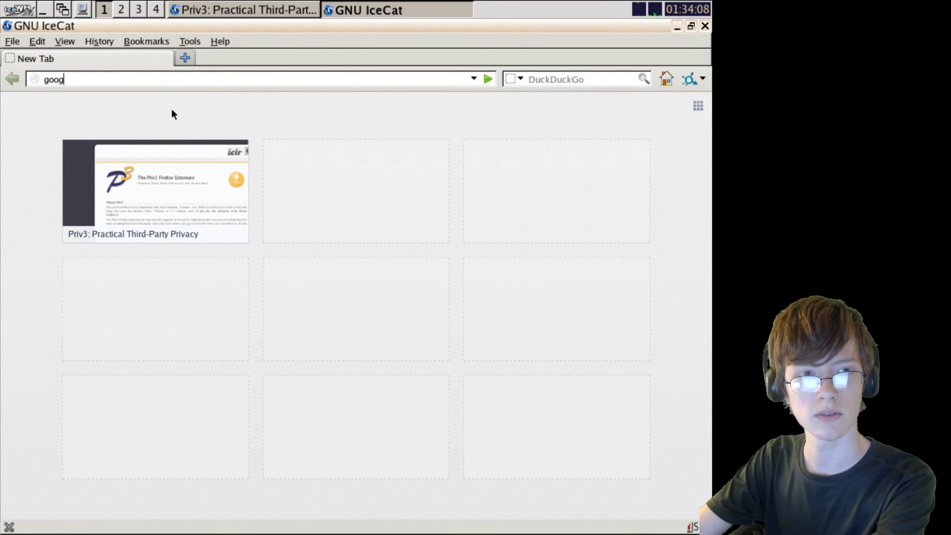
pyautogui.press('Return')
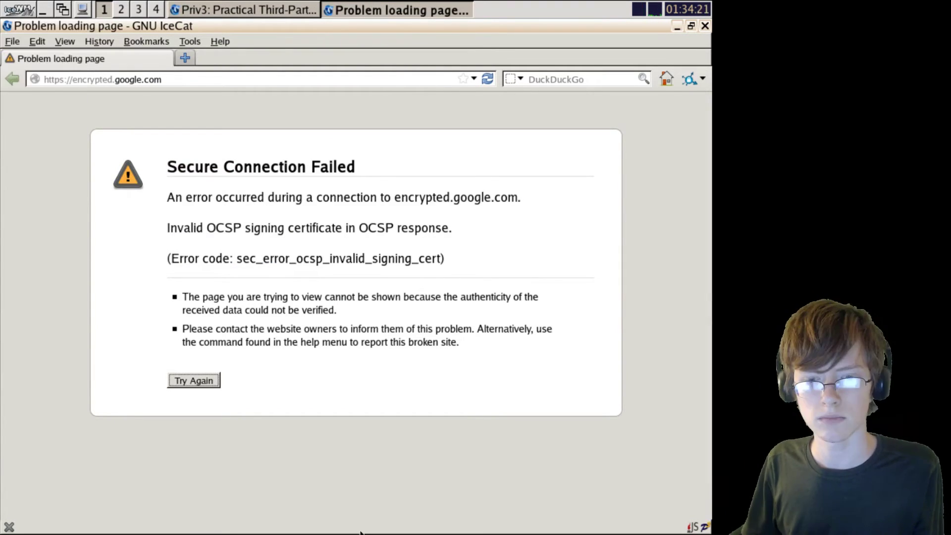
# Show the desktop, inspect the Network settings for eth0 from the Control Panel, and close both windows.
pyautogui.hotkey('ctrl', 'alt', 'd')
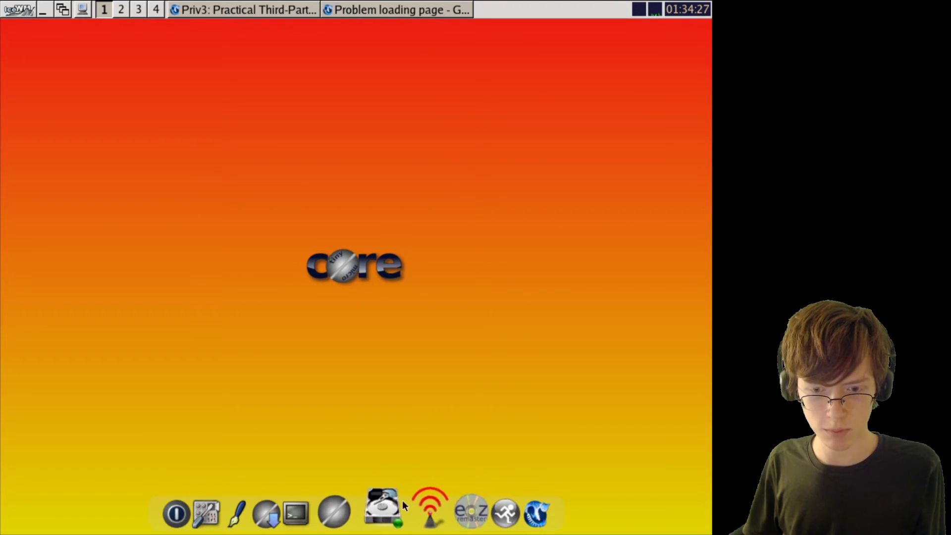
pyautogui.click(207, 513)
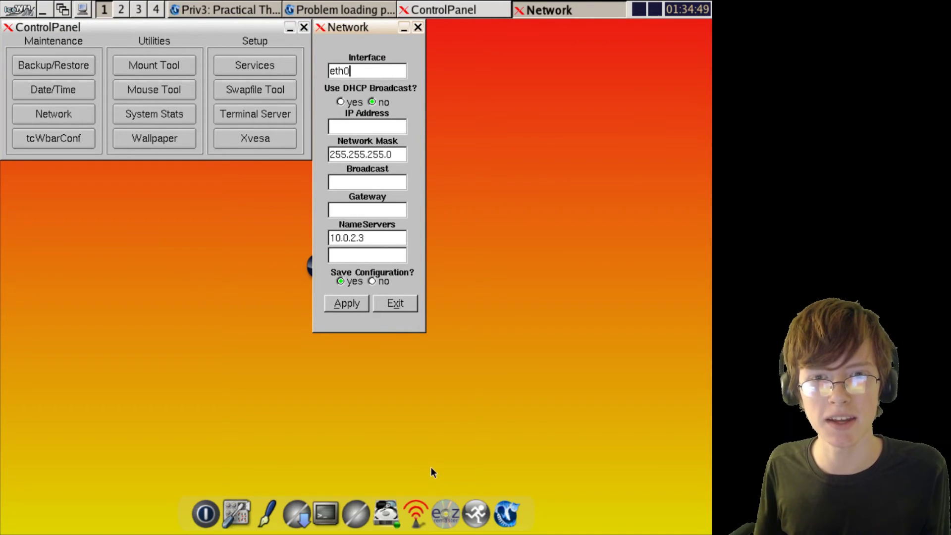
pyautogui.click(418, 27)
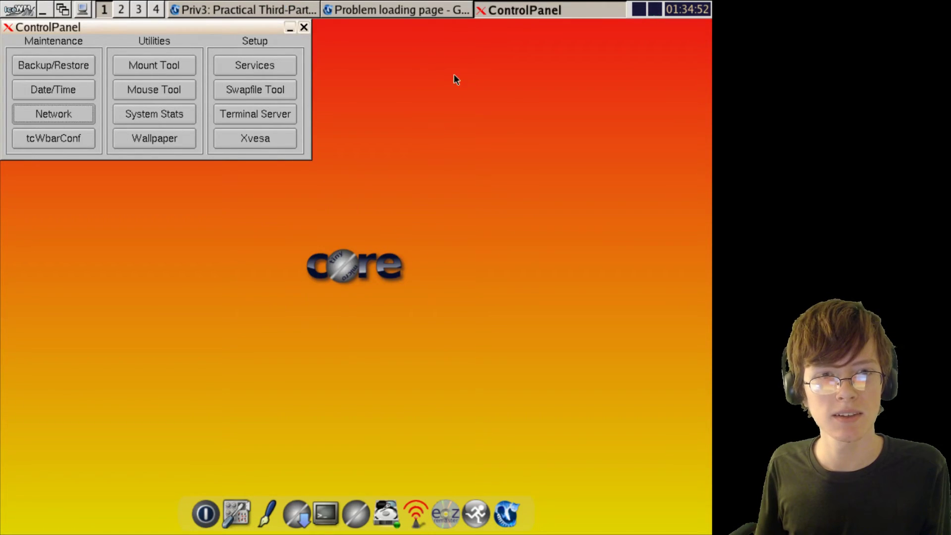
pyautogui.click(304, 28)
# Open another IceCat window, load its about:config page, and filter the preferences by security.ssl.enable.
pyautogui.click(506, 507)
pyautogui.write('h')
pyautogui.press('Return')
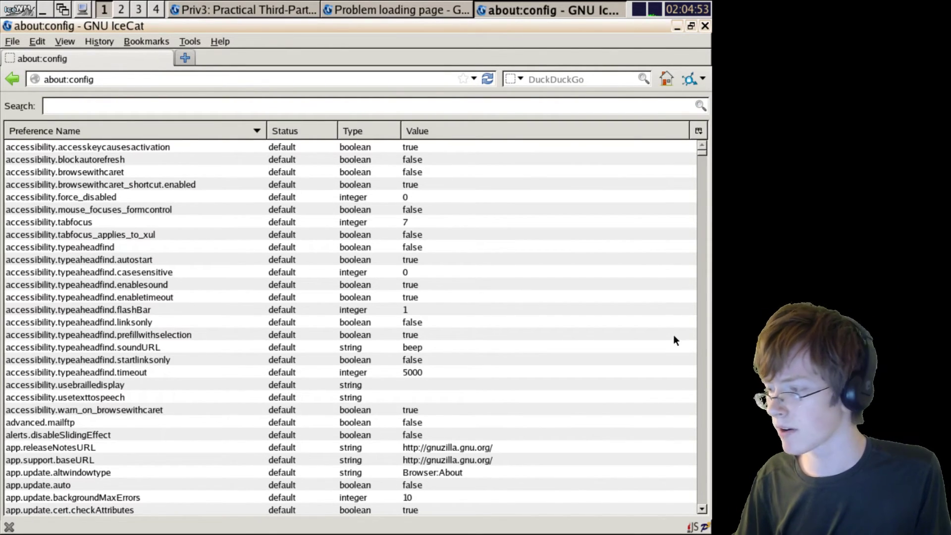
pyautogui.write('sec')
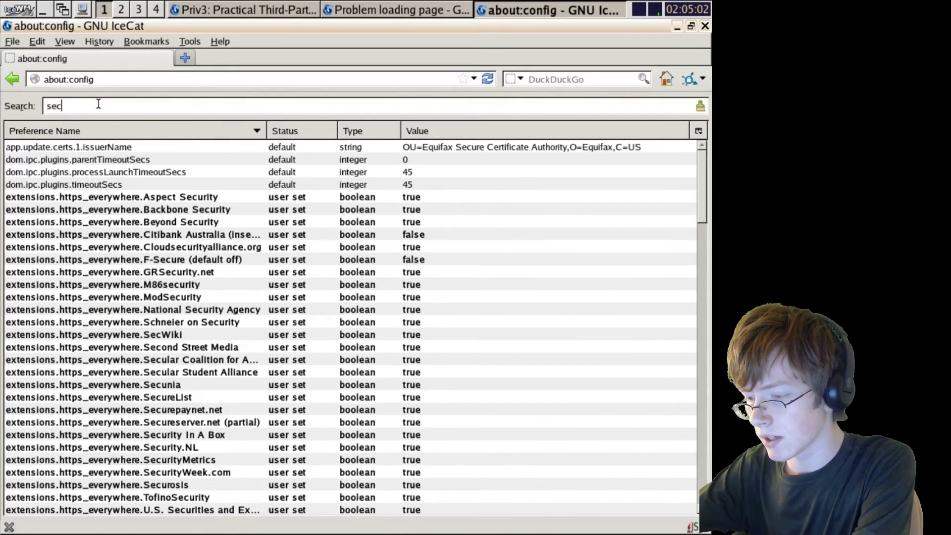
pyautogui.write('u')
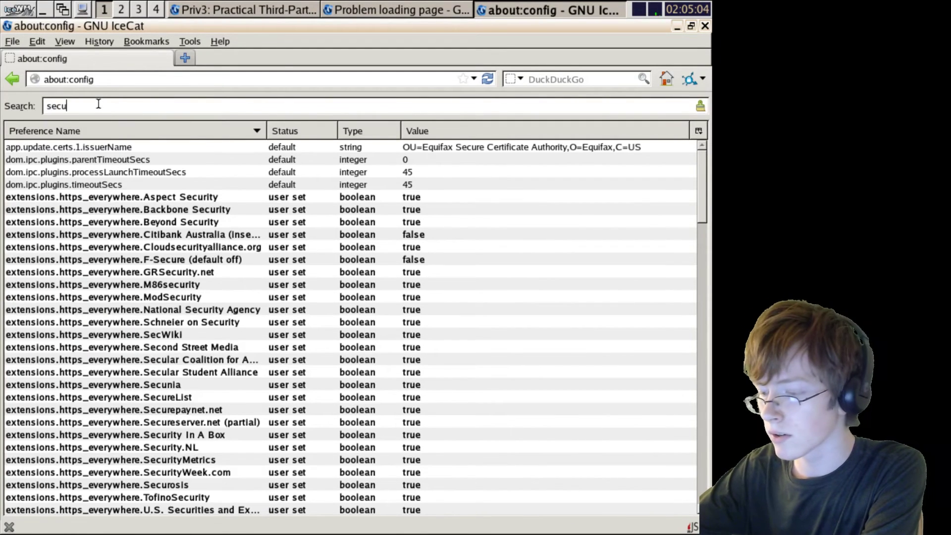
pyautogui.write('rity.ss')
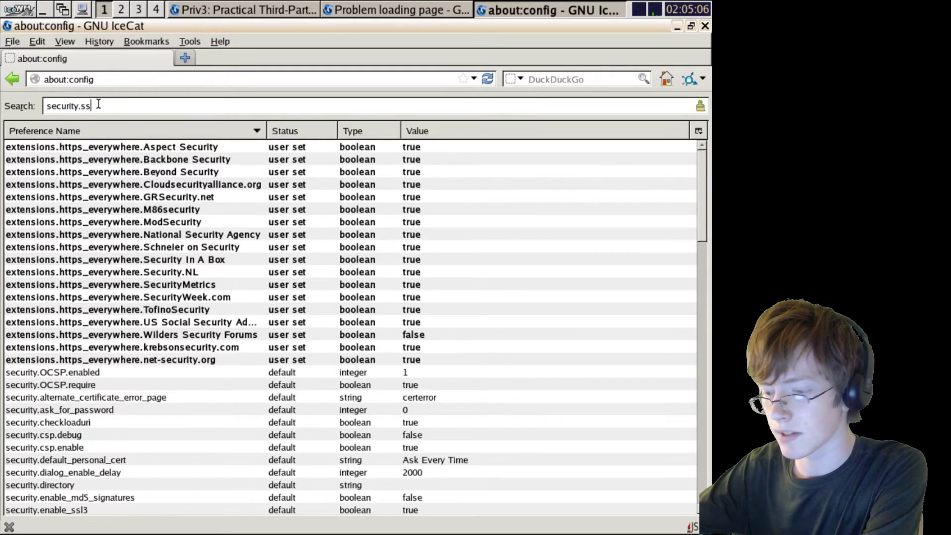
pyautogui.write('l.enable')
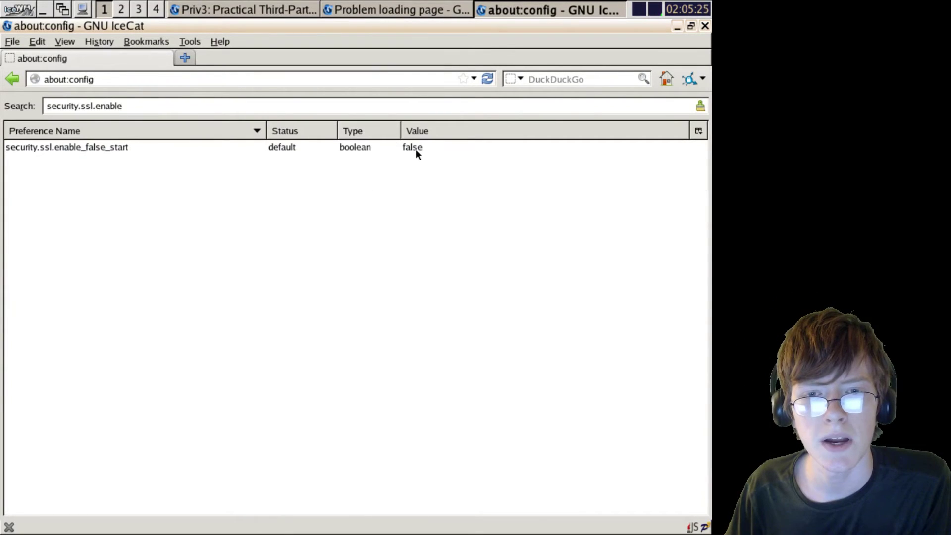
# Check the available actions for the security.ssl.enable_false_start preference, and replace the about:config tab with a new one.
pyautogui.click(416, 148)
pyautogui.rightClick(416, 148)
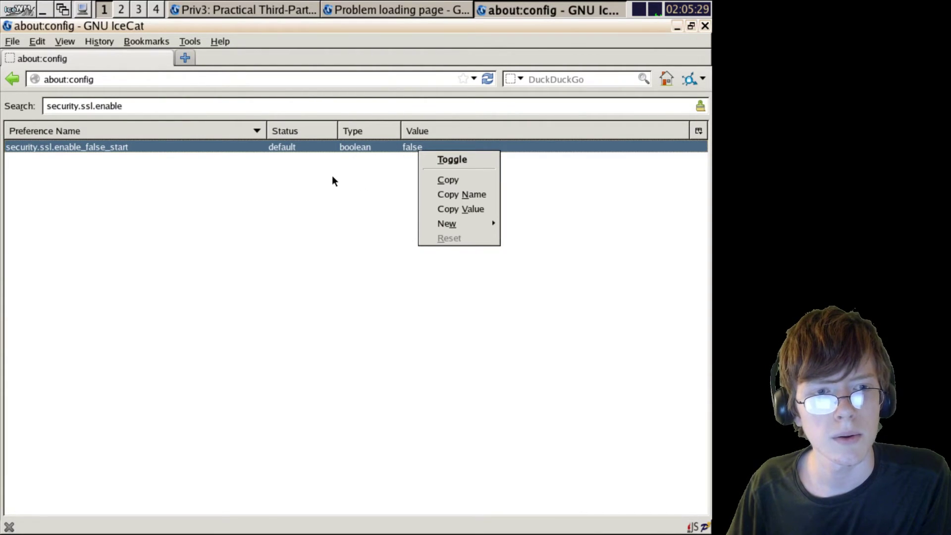
pyautogui.click(447, 148)
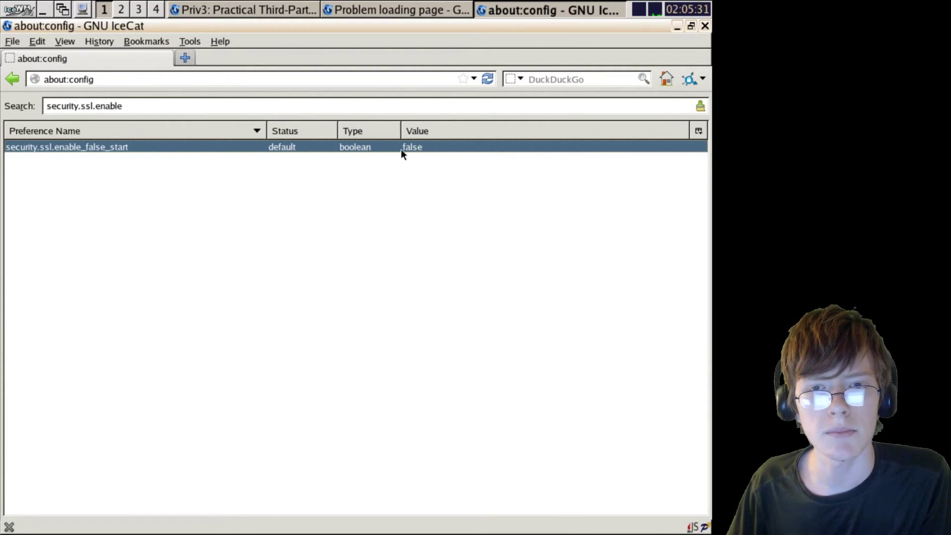
pyautogui.click(185, 59)
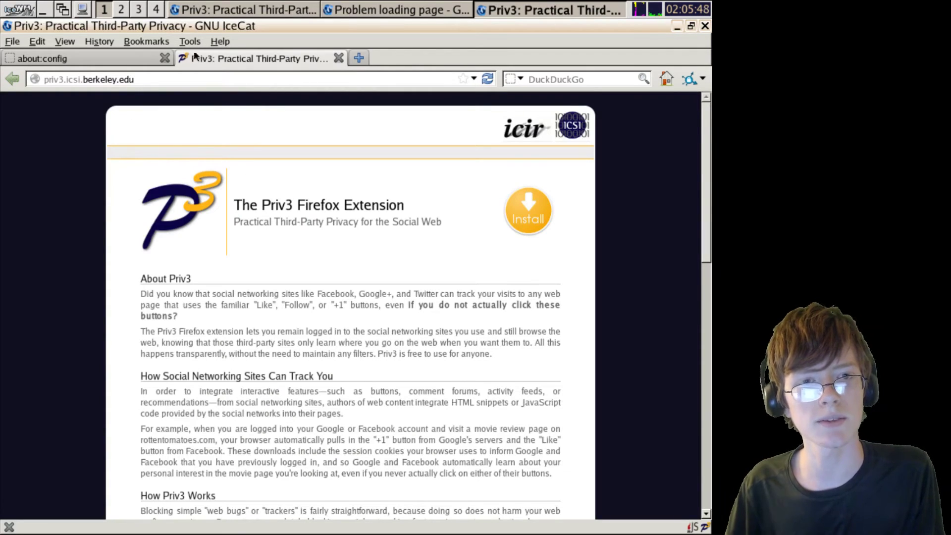
pyautogui.click(165, 58)
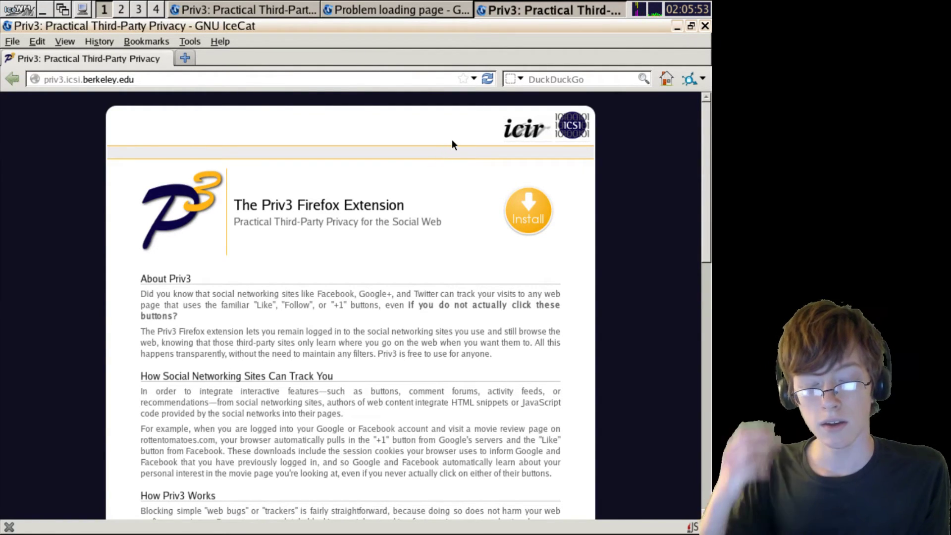
# Try to load duckduckgo.com in a new tab, and close this browser window with both its tabs.
pyautogui.click(185, 58)
pyautogui.write('duckduck')
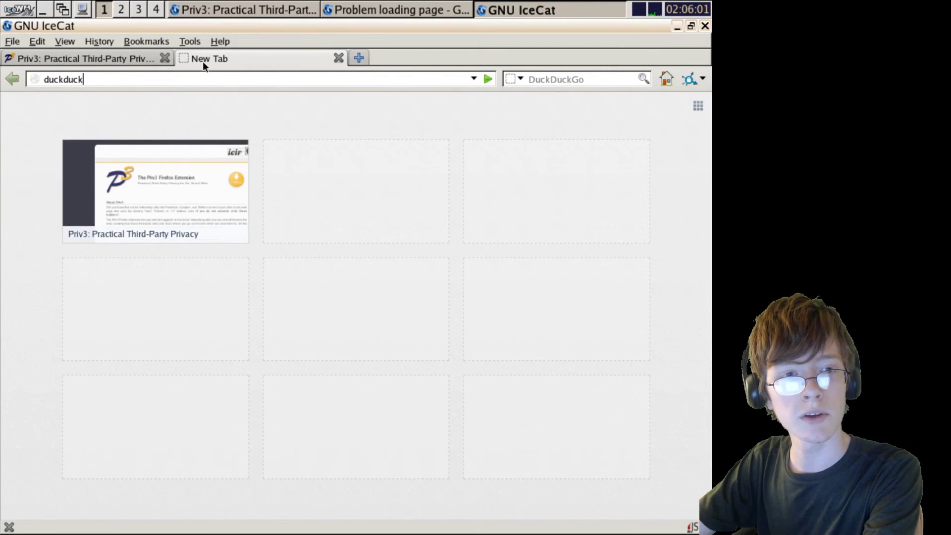
pyautogui.write('go.c')
pyautogui.write('om')
pyautogui.press('Return')
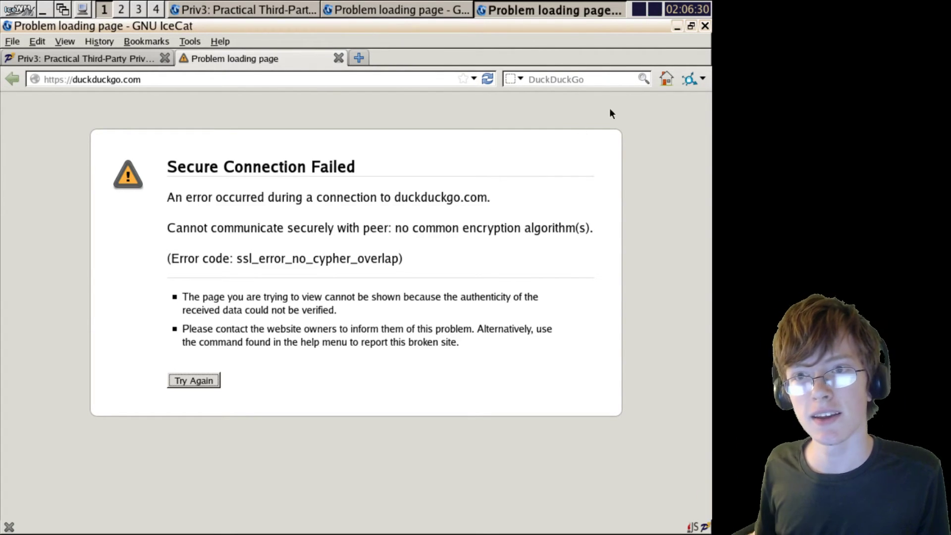
pyautogui.click(705, 25)
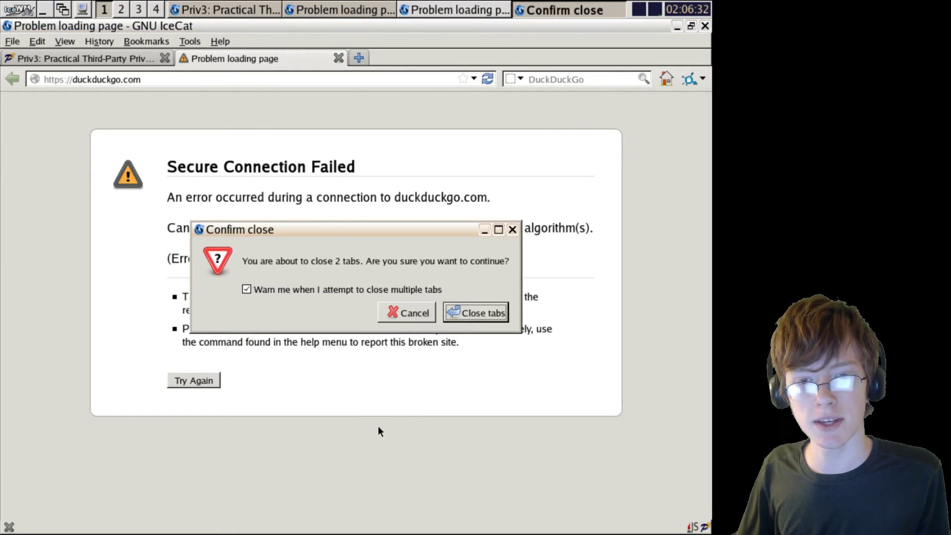
pyautogui.click(473, 313)
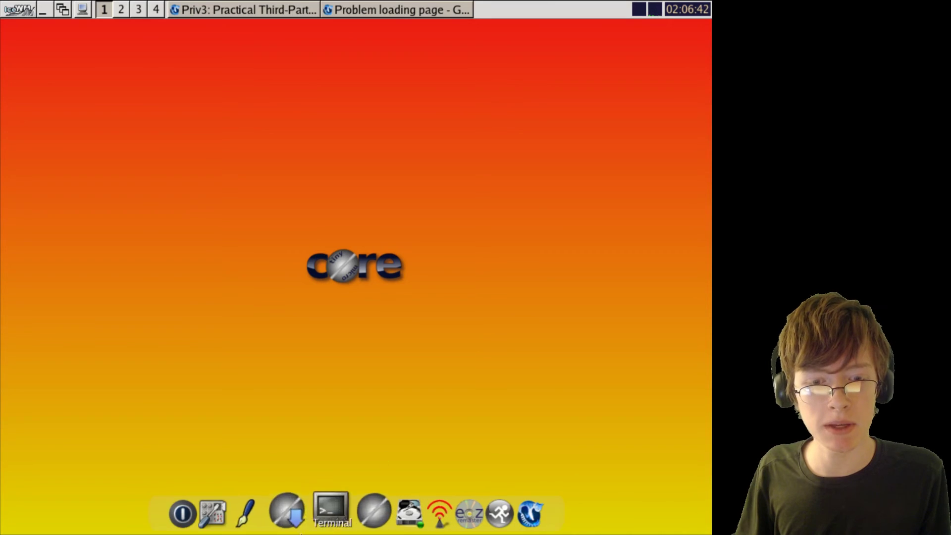
# Open the Apps window and browse the list of remote cloud extensions.
pyautogui.click(305, 500)
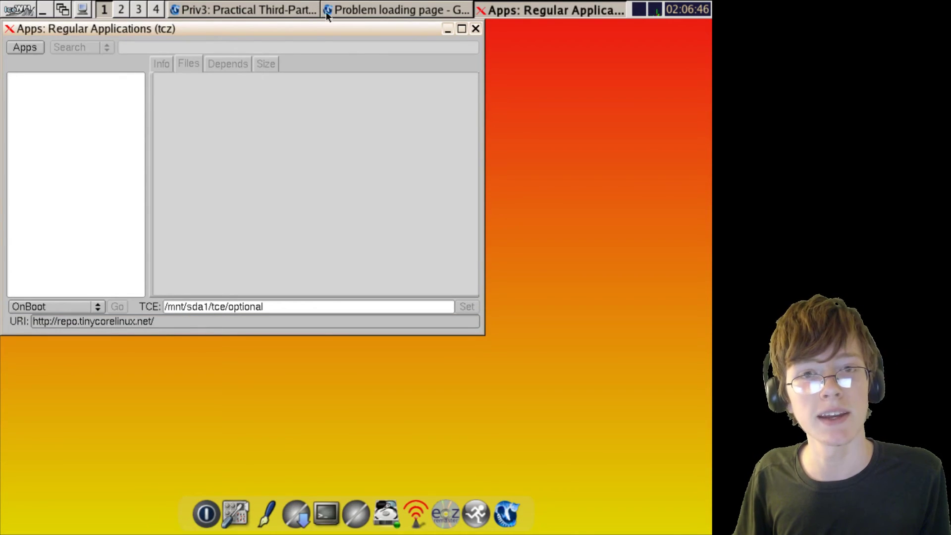
pyautogui.moveTo(323, 25); pyautogui.dragTo(389, 70)
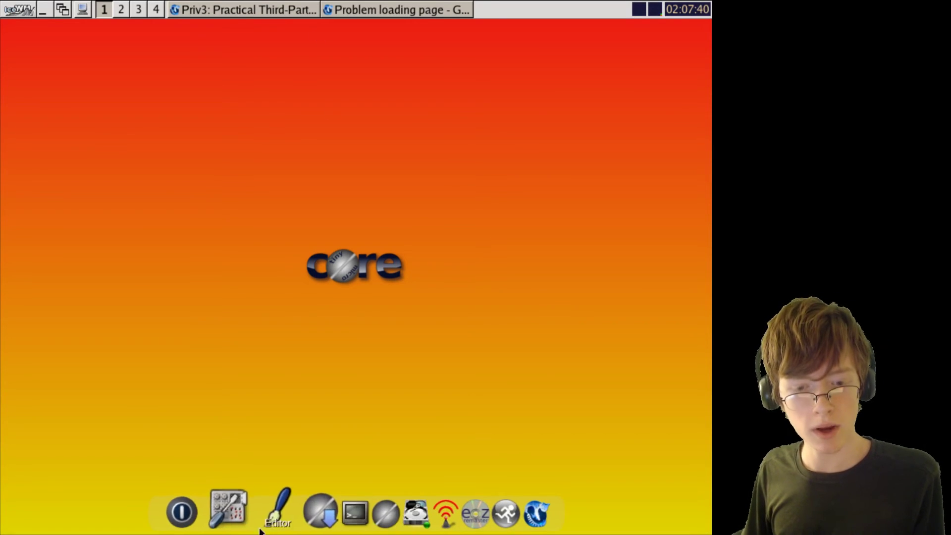
pyautogui.click(294, 512)
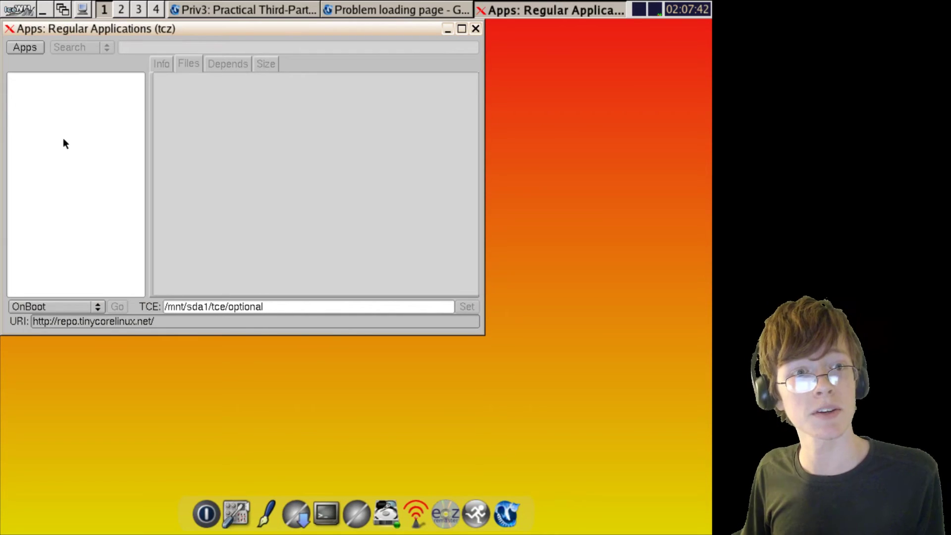
pyautogui.click(25, 47)
pyautogui.moveTo(52, 66)
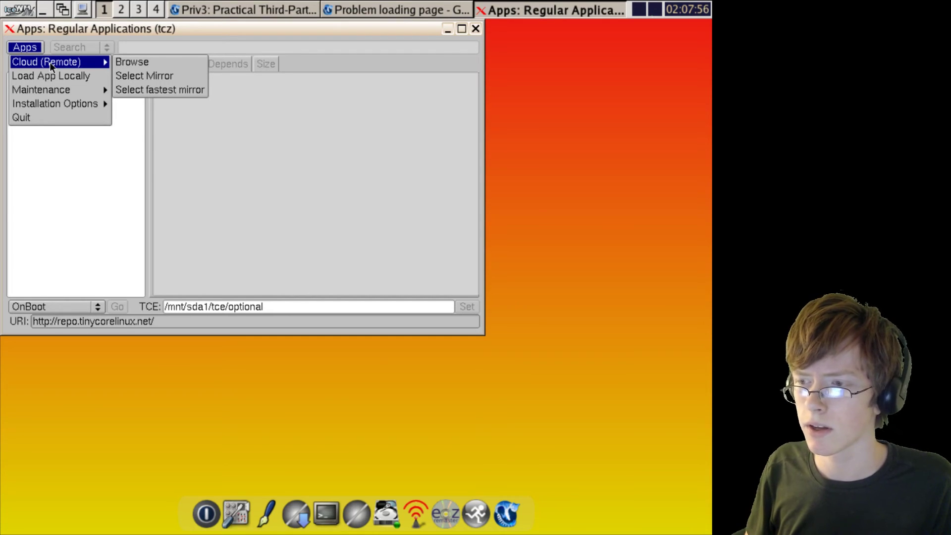
pyautogui.moveTo(49, 90)
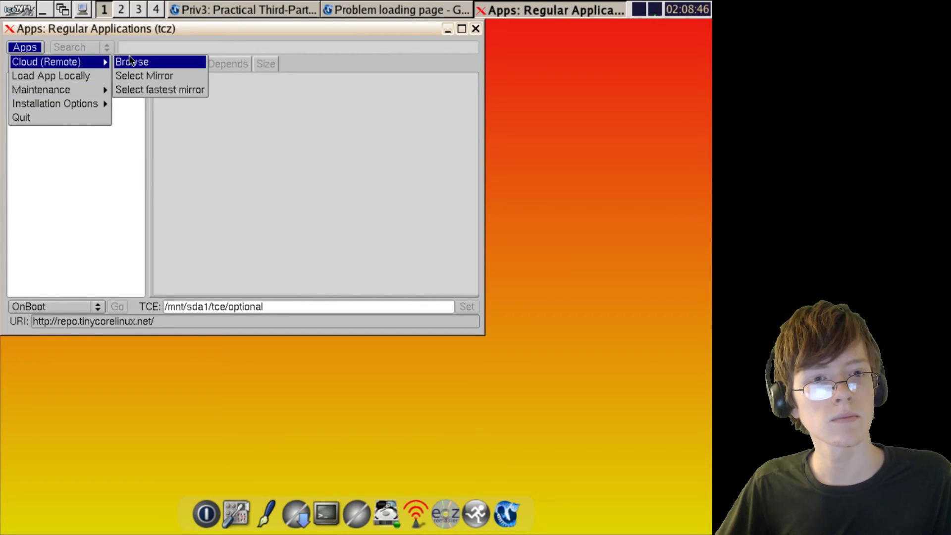
pyautogui.click(133, 61)
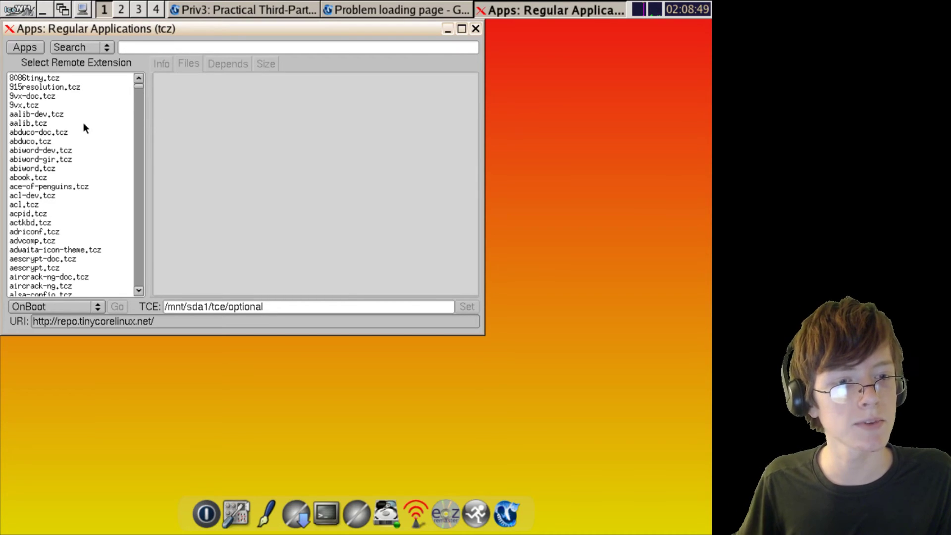
pyautogui.scroll(-5, 105, 165)
pyautogui.scroll(5, 117, 133)
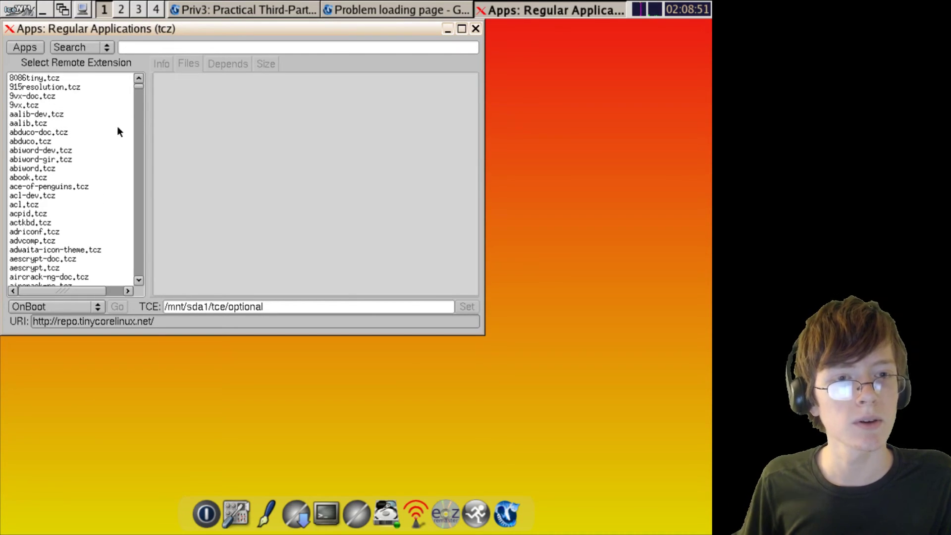
# Search the remote extensions for gim, and install gimp2.tcz with the OnBoot option.
pyautogui.click(186, 44)
pyautogui.write('gim')
pyautogui.press('Return')
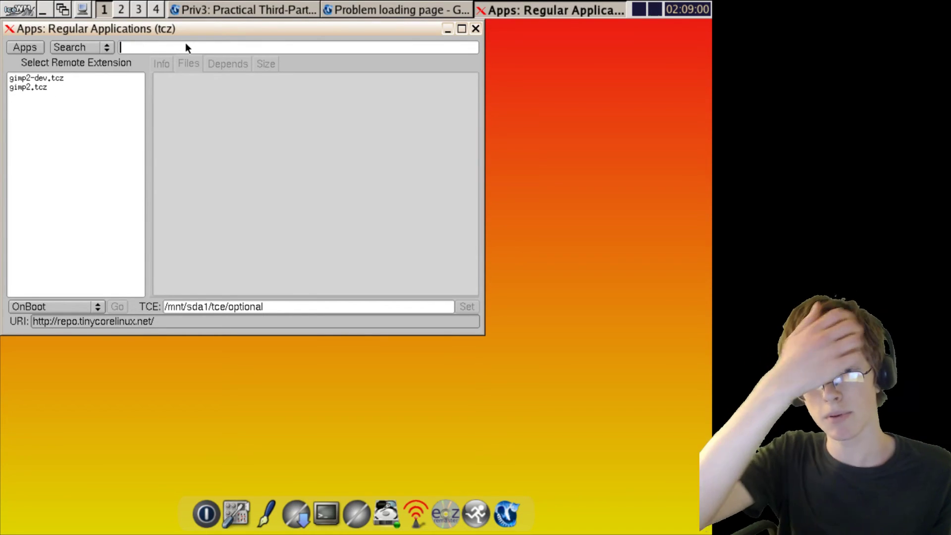
pyautogui.click(29, 87)
pyautogui.click(117, 307)
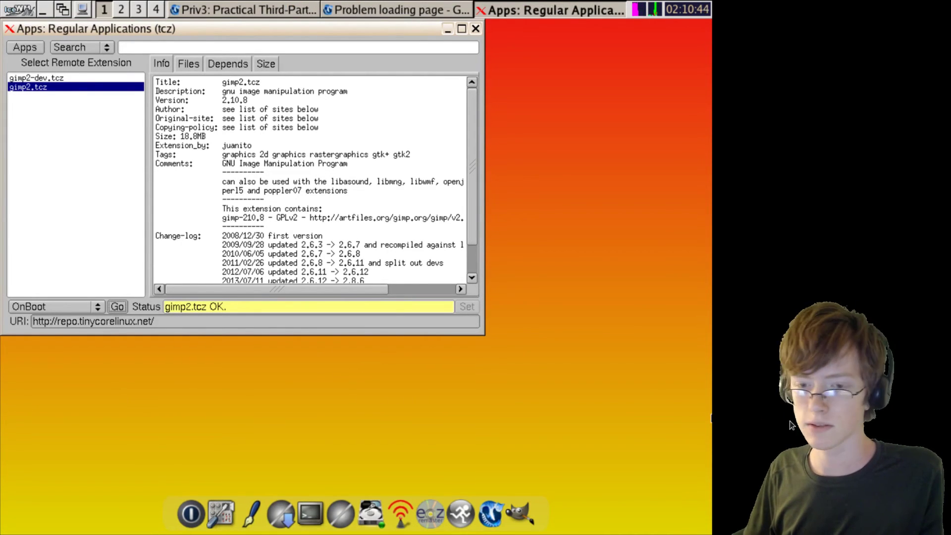
# Launch GIMP and look through its window and file commands, including the recent documents.
pyautogui.click(521, 504)
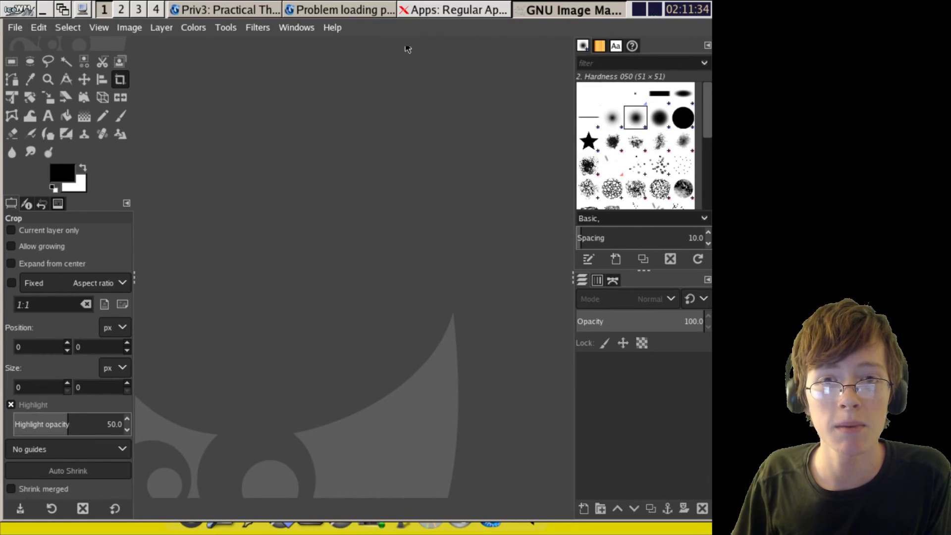
pyautogui.click(296, 29)
pyautogui.click(377, 25)
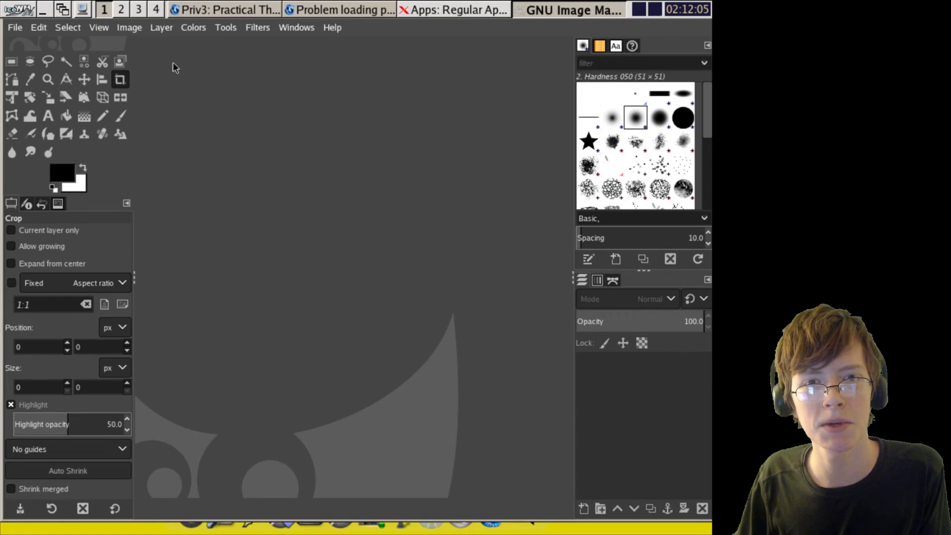
pyautogui.click(15, 29)
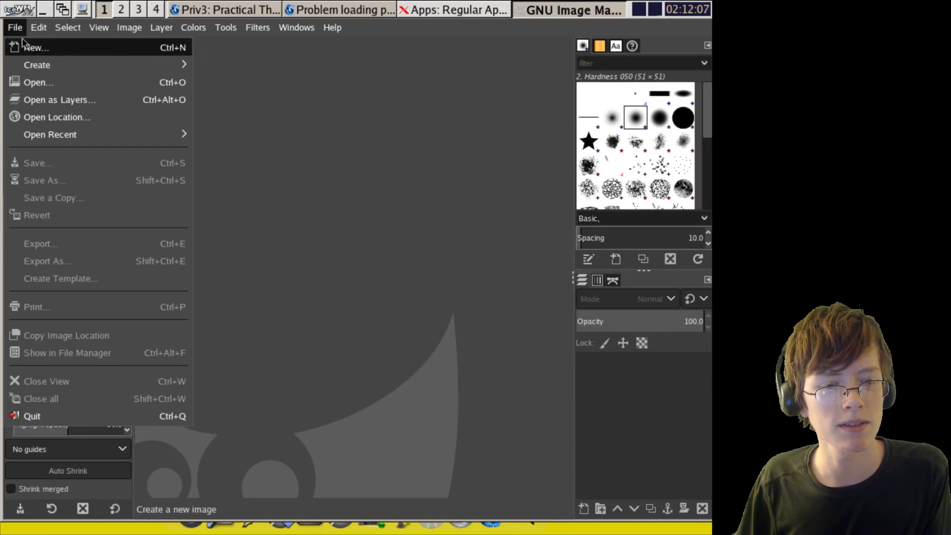
pyautogui.moveTo(62, 138)
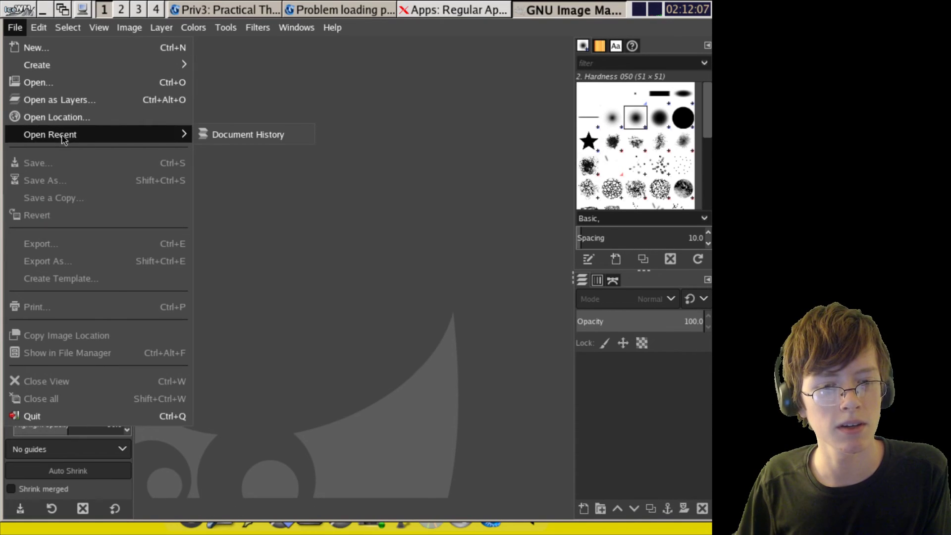
pyautogui.click(464, 281)
# Create a new image 900 px wide and 900 px high.
pyautogui.hotkey('ctrl', 'n')
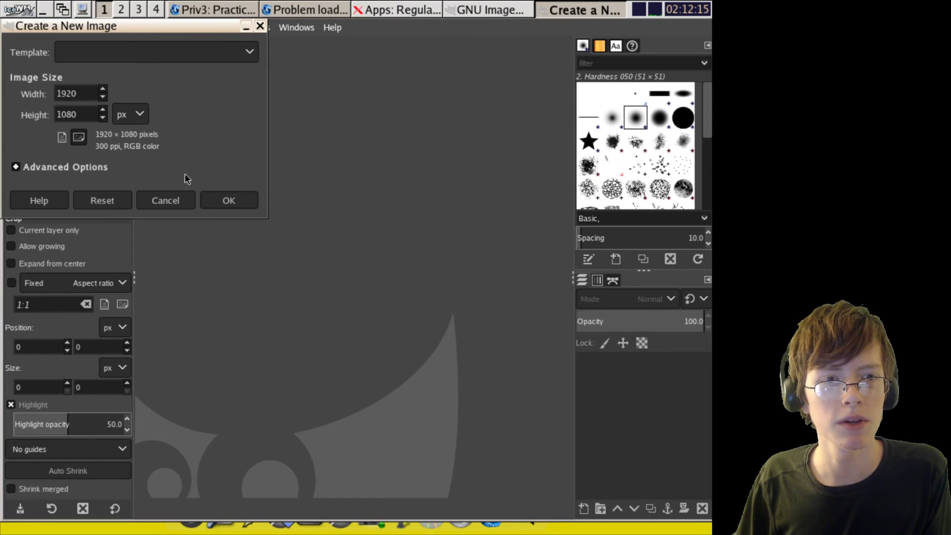
pyautogui.doubleClick(88, 92)
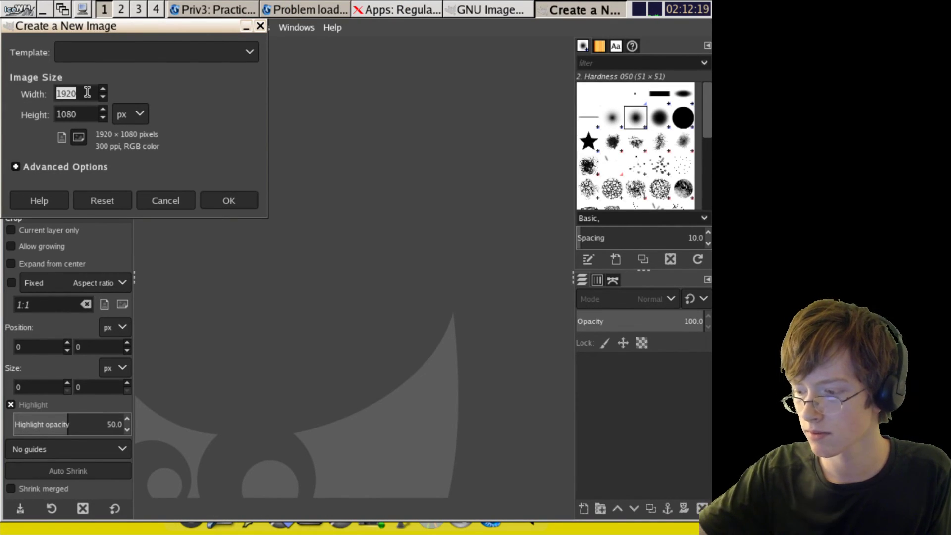
pyautogui.write('900')
pyautogui.doubleClick(89, 112)
pyautogui.write('90')
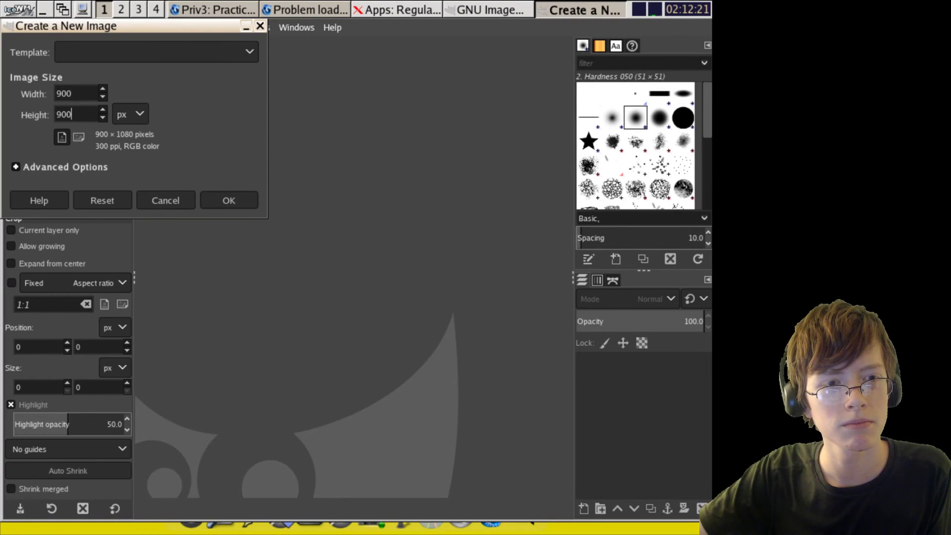
pyautogui.click(210, 207)
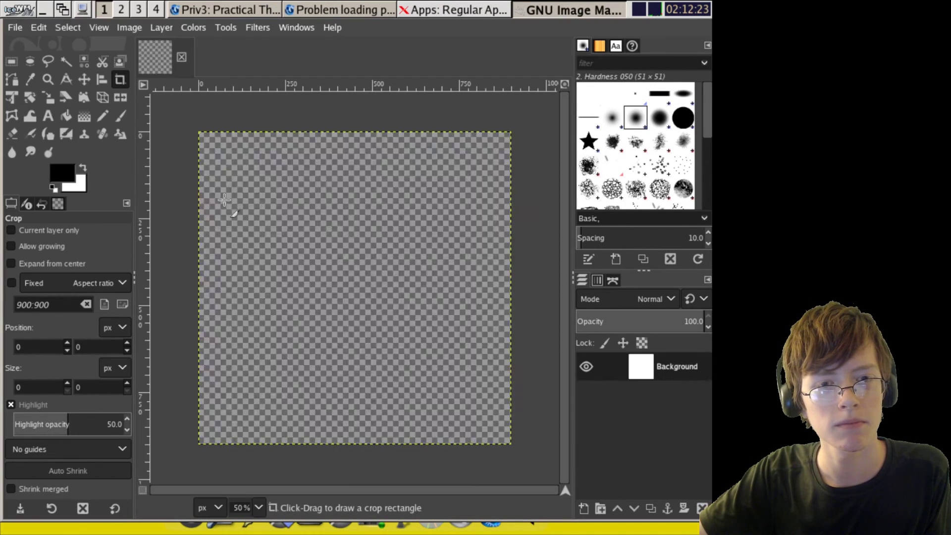
# Paint several freehand black strokes across the white canvas with the Paintbrush, using the 2. Hardness 050 brush at size 51.
pyautogui.moveTo(297, 195); pyautogui.dragTo(423, 268)
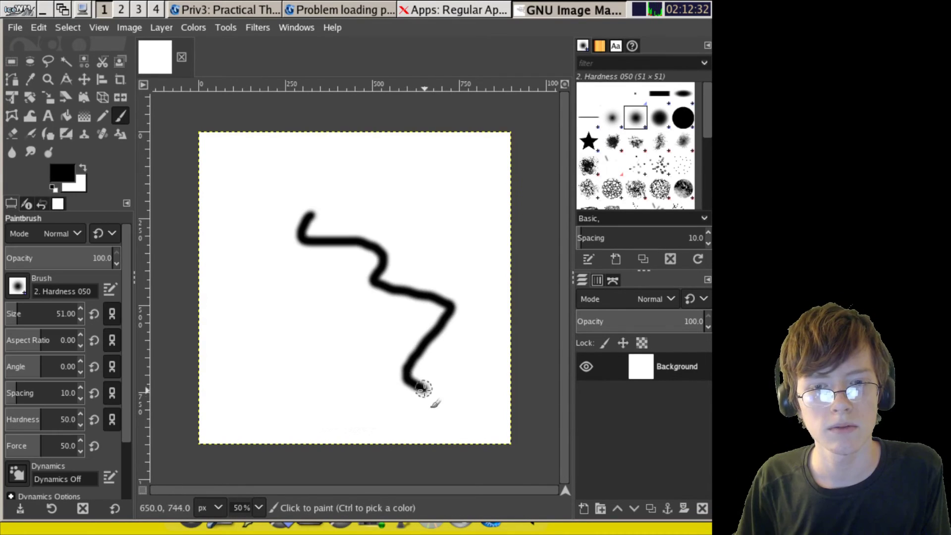
pyautogui.moveTo(419, 386)
pyautogui.mouseDown()
pyautogui.moveTo(297, 384)
pyautogui.moveTo(278, 255)
pyautogui.moveTo(367, 214)
pyautogui.mouseUp()
pyautogui.moveTo(450, 222)
pyautogui.mouseDown()
pyautogui.moveTo(409, 335)
pyautogui.moveTo(433, 349)
pyautogui.mouseUp()
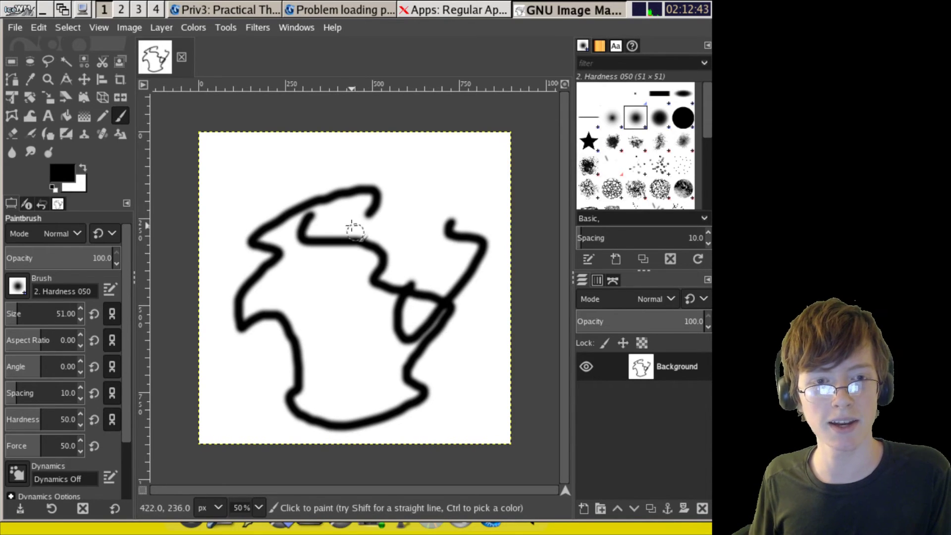
pyautogui.moveTo(309, 170); pyautogui.dragTo(291, 197)
# Quit GIMP discarding the unsaved drawing, and open a blank document in the text editor.
pyautogui.hotkey('alt', 'f')
pyautogui.click(72, 416)
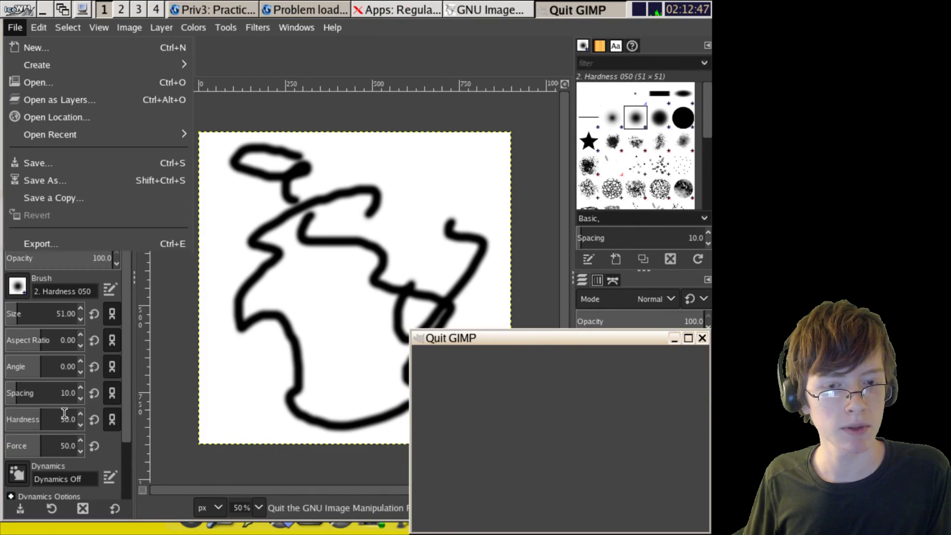
pyautogui.click(639, 515)
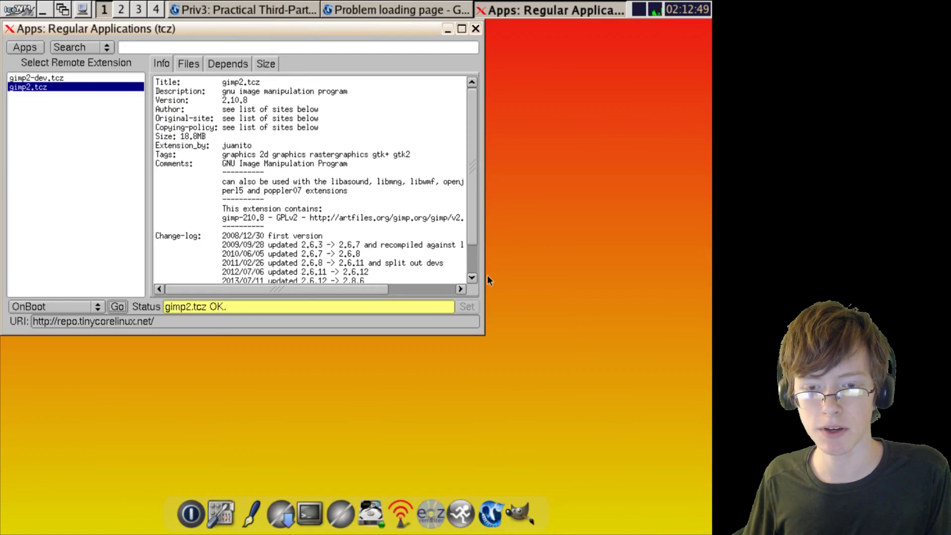
pyautogui.click(254, 505)
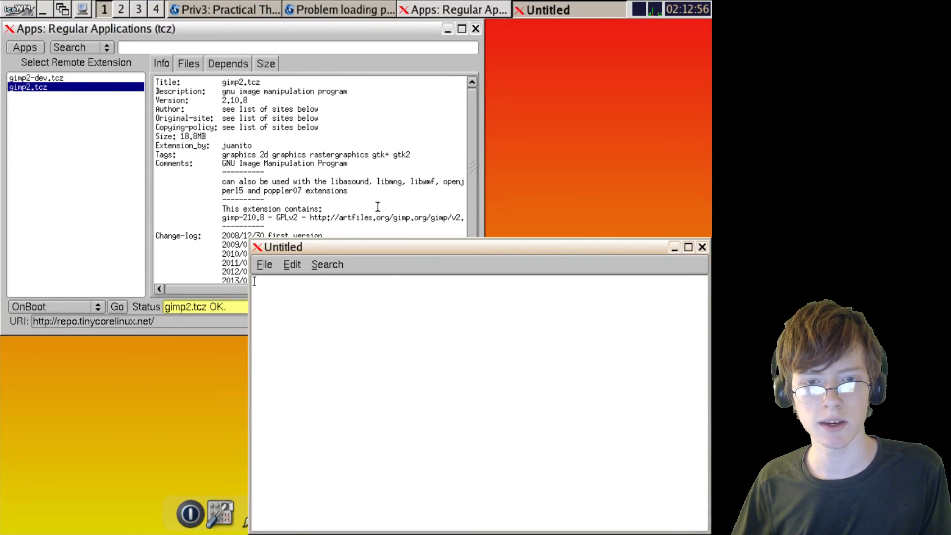
# Move the text editor window over the desktop, enter the test text hvhjhg, and close the document without saving it.
pyautogui.moveTo(367, 245); pyautogui.dragTo(276, 112)
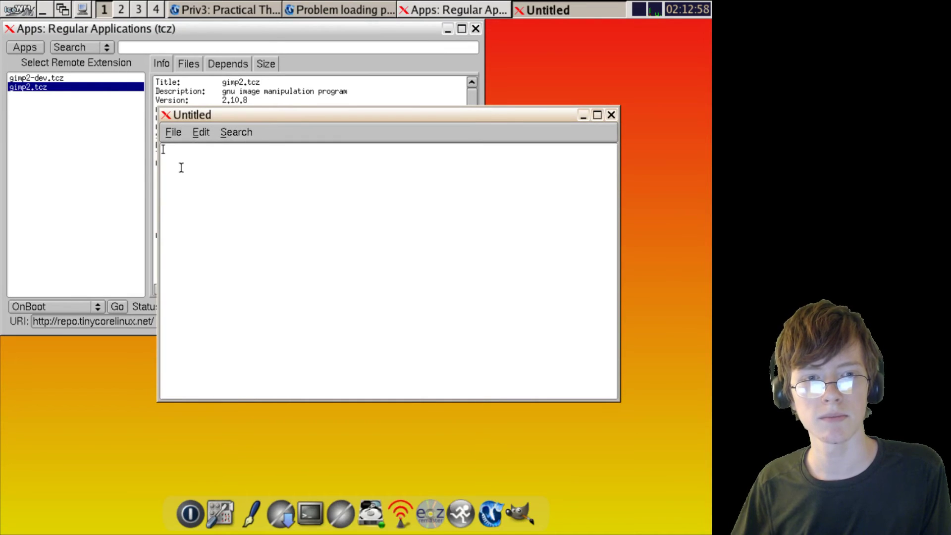
pyautogui.write('hvhjhg')
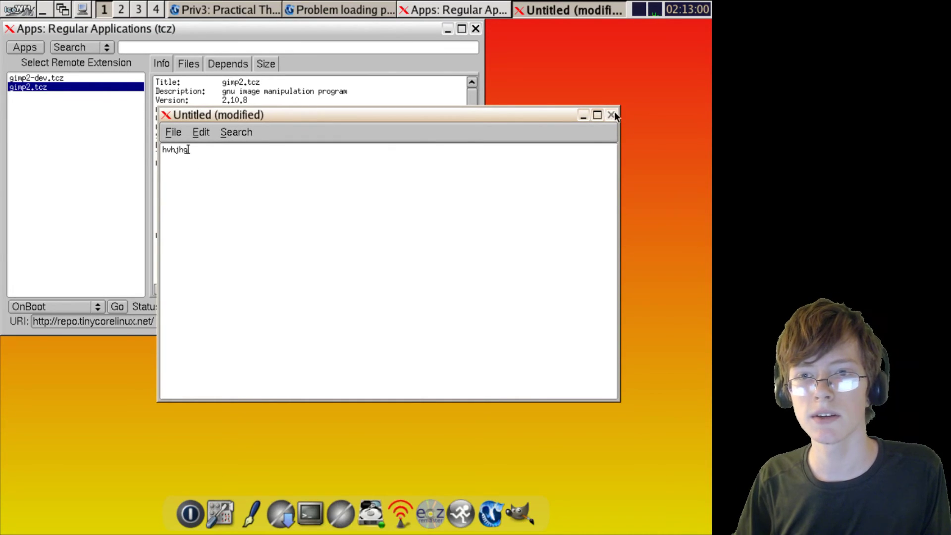
pyautogui.click(613, 115)
pyautogui.click(490, 113)
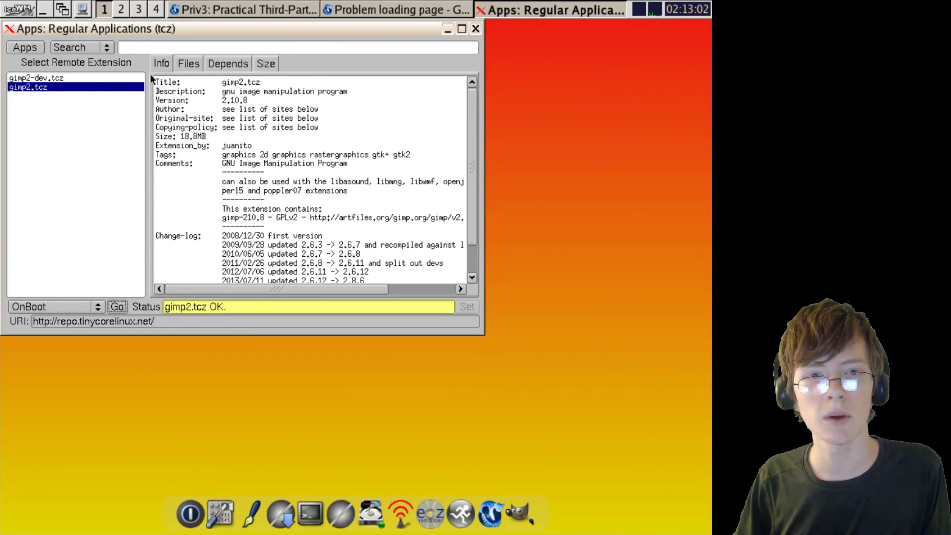
# Search the remote extensions for libr and view the details of libreoffice.tcz.
pyautogui.click(140, 47)
pyautogui.write('libr')
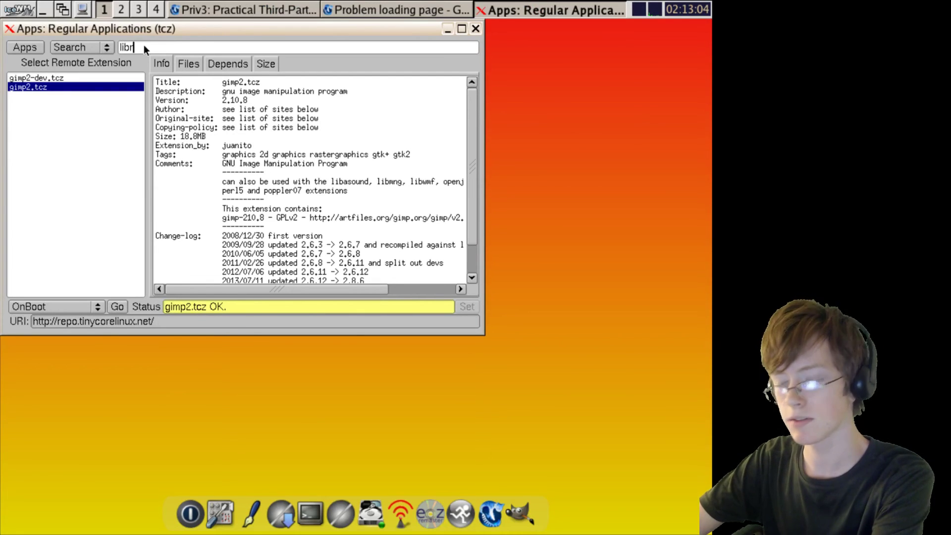
pyautogui.press('Return')
pyautogui.press('BackSpace')
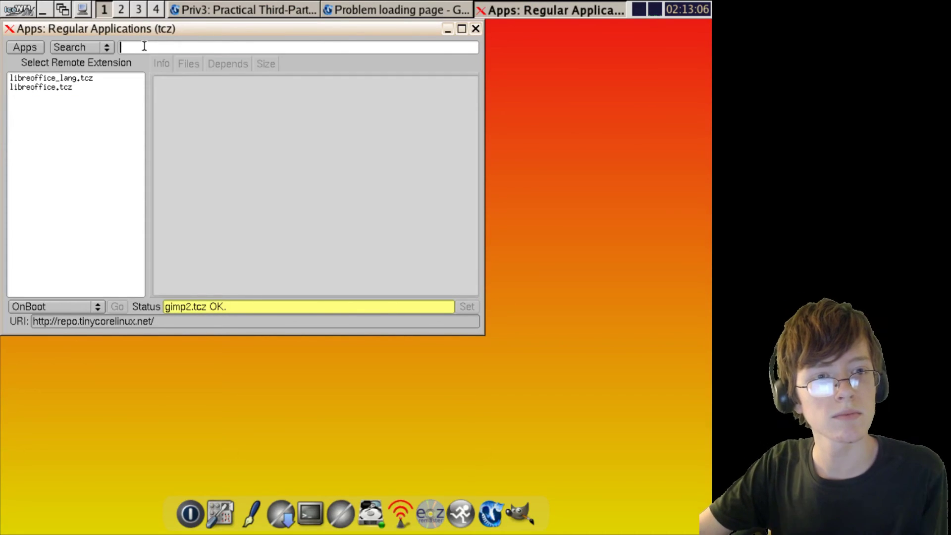
pyautogui.click(38, 87)
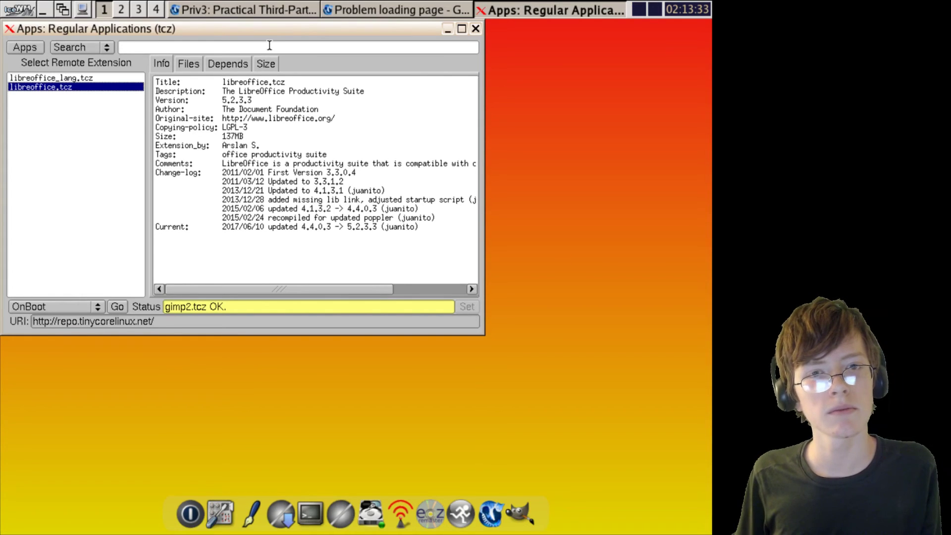
# Search the remote extensions for the video editors kdenlive, pitivi and avid.
pyautogui.click(269, 46)
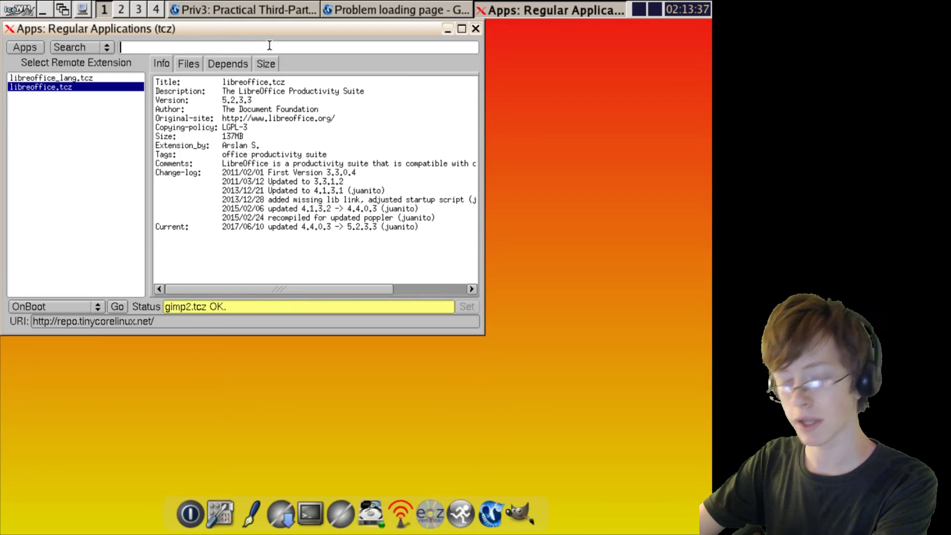
pyautogui.write('kden')
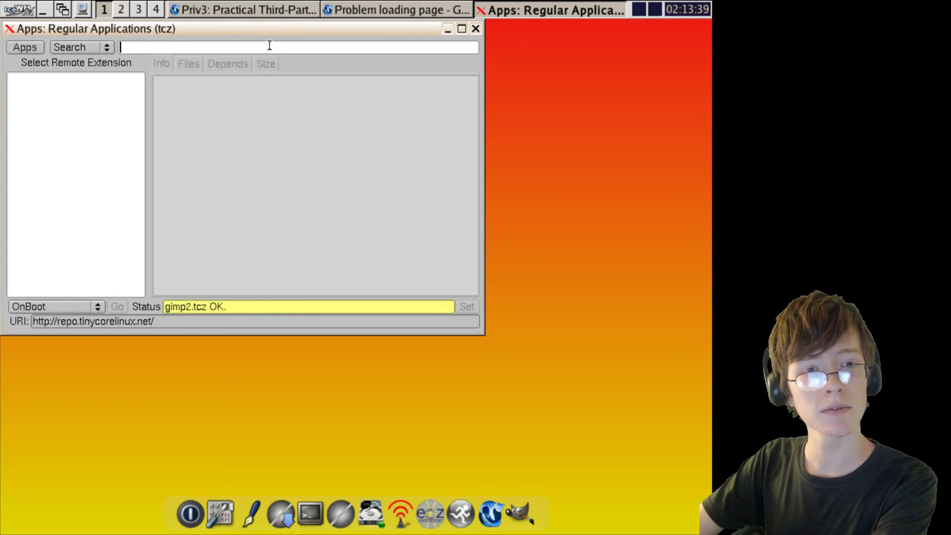
pyautogui.write('kdenlive')
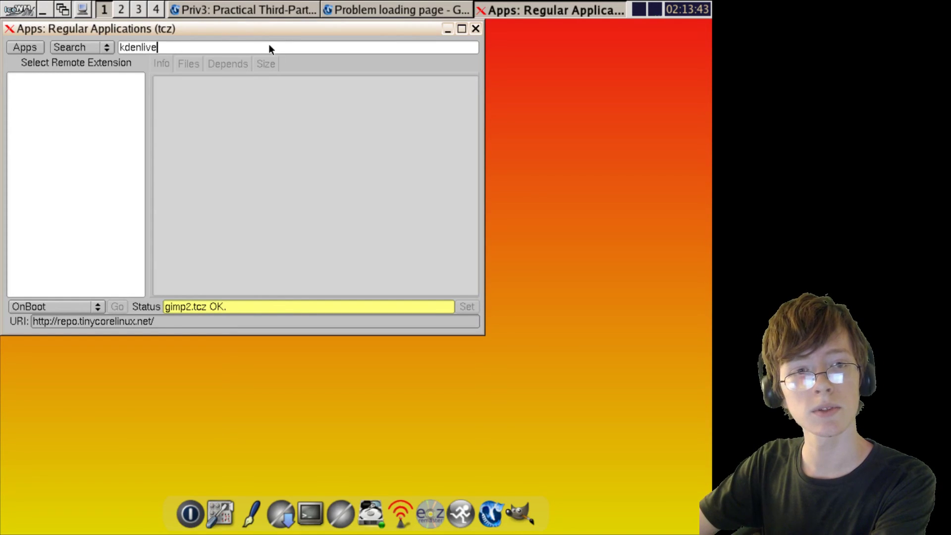
pyautogui.press('Return')
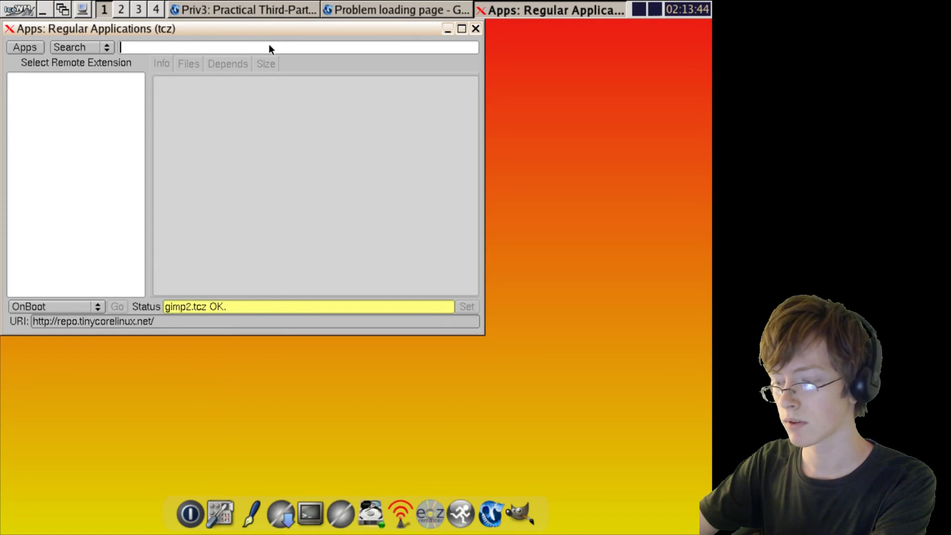
pyautogui.write('pitivi')
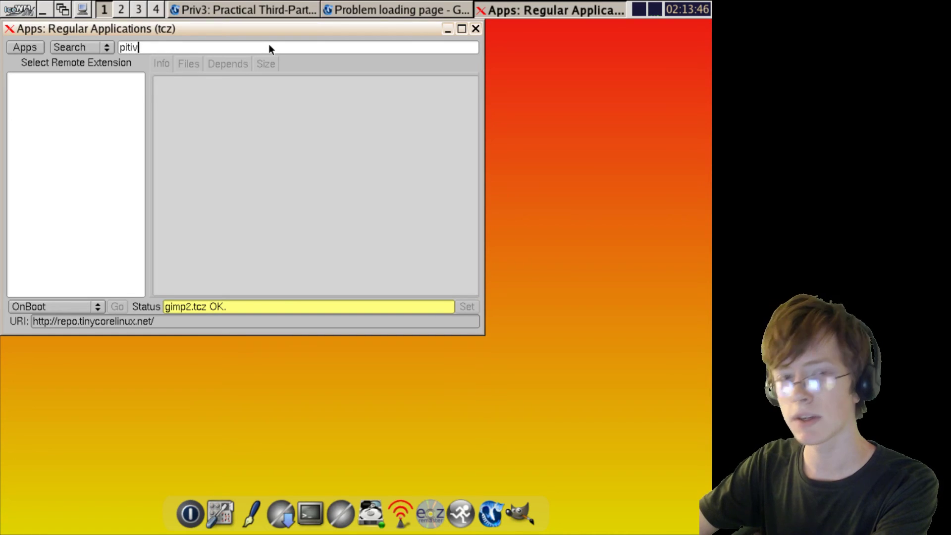
pyautogui.press('Return')
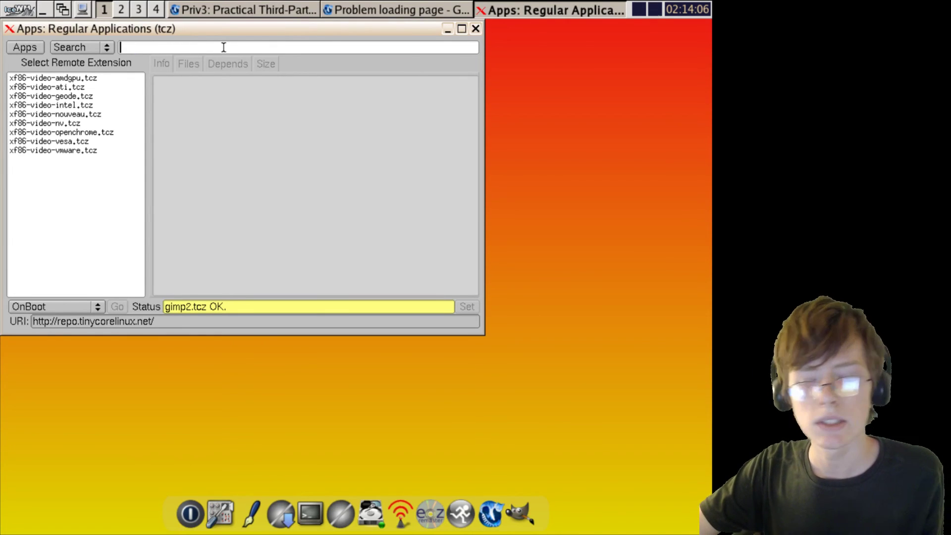
pyautogui.write('avid')
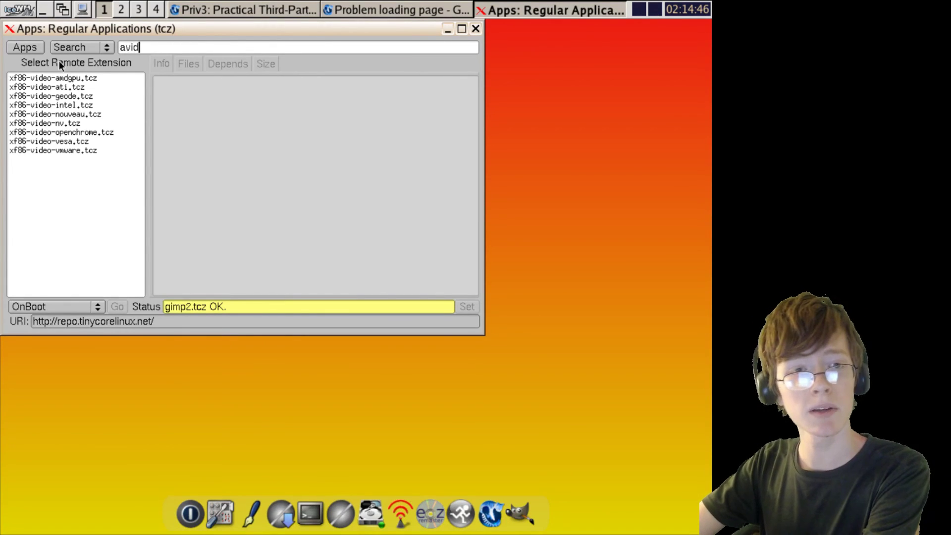
pyautogui.press('Return')
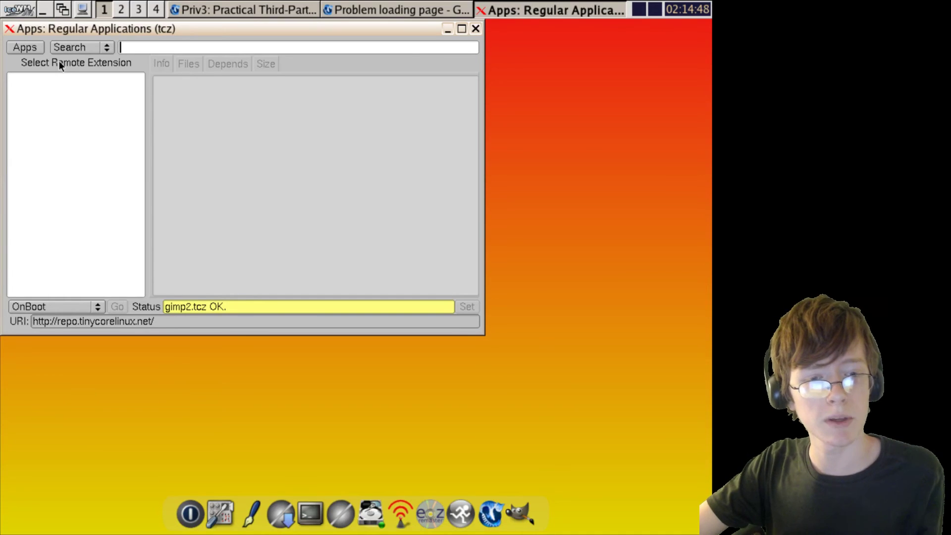
# Search the remote extensions for vlc and view the details of vlc.tcz.
pyautogui.write('vlc')
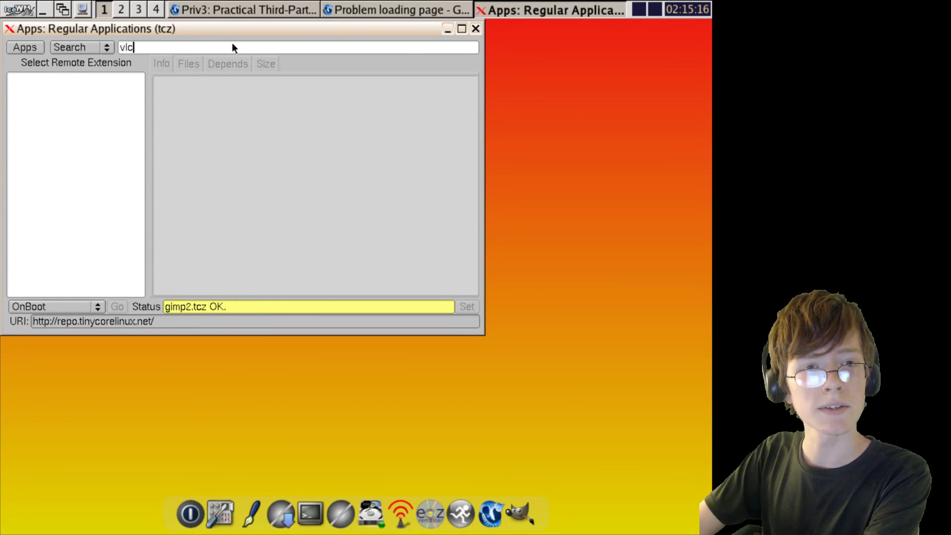
pyautogui.press('Return')
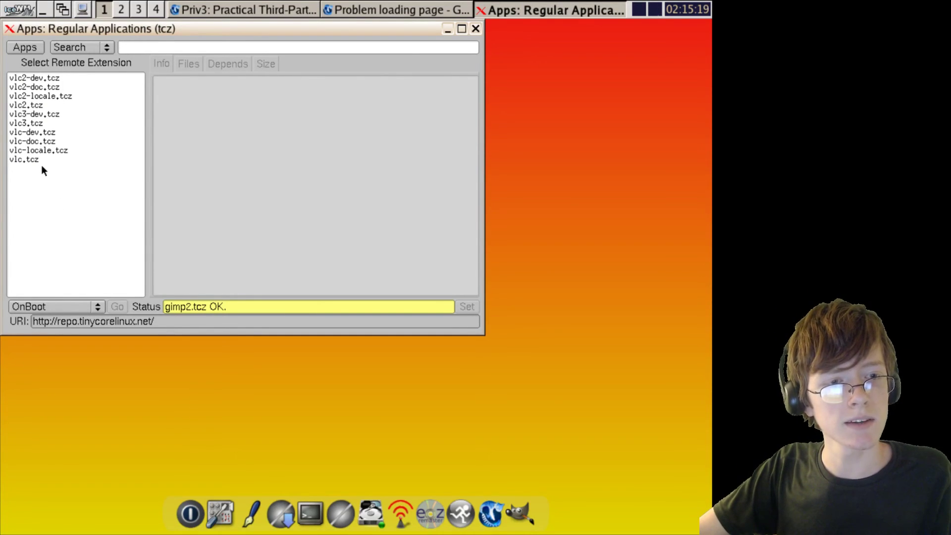
pyautogui.click(41, 159)
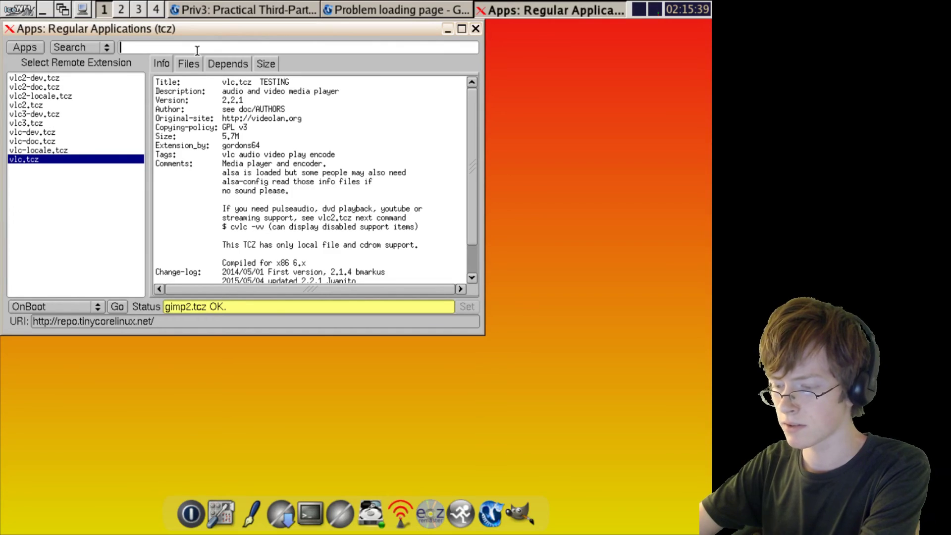
# Search the remote extensions for the game xonotic, repeating the search once.
pyautogui.write('x')
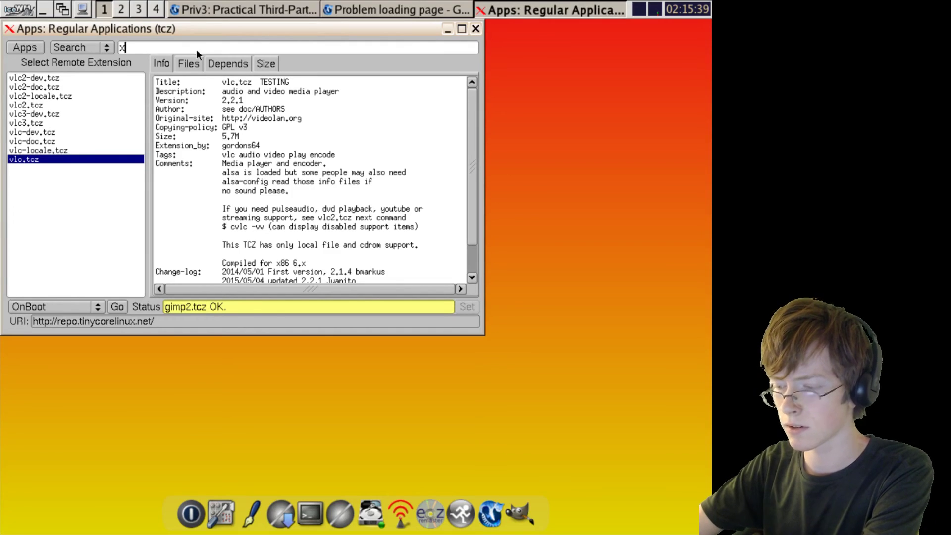
pyautogui.write('onotic')
pyautogui.press('Return')
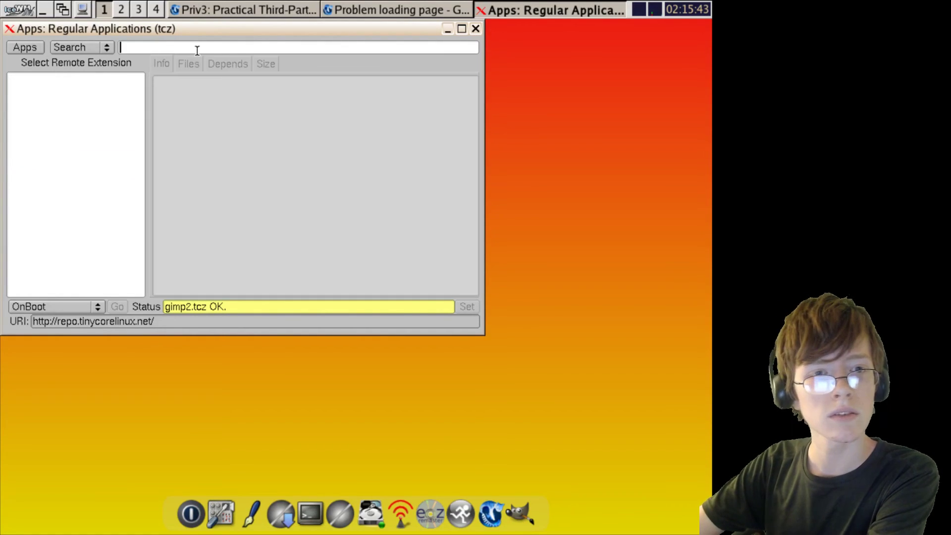
pyautogui.write('xonot')
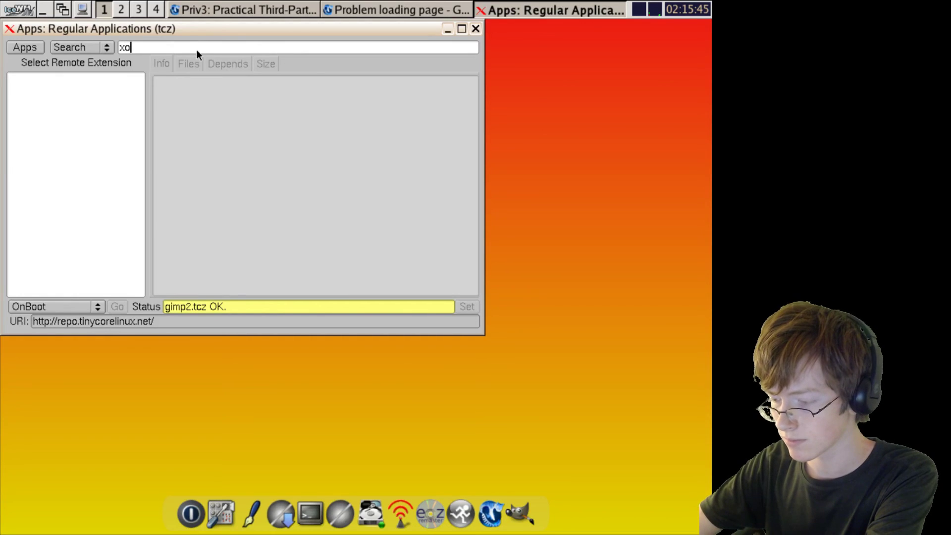
pyautogui.write('ic')
pyautogui.press('Return')
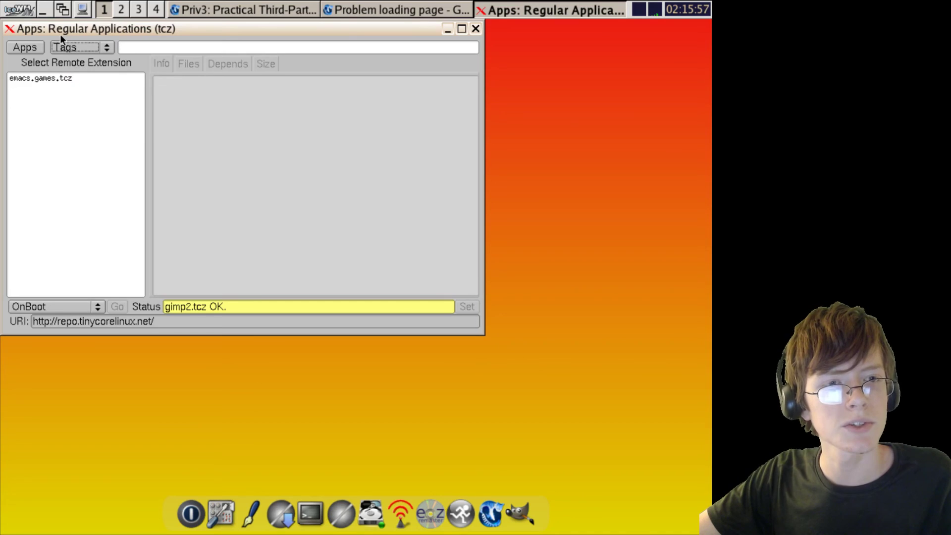
# Search the remote extensions by tag for games.
pyautogui.click(154, 49)
pyautogui.write('g')
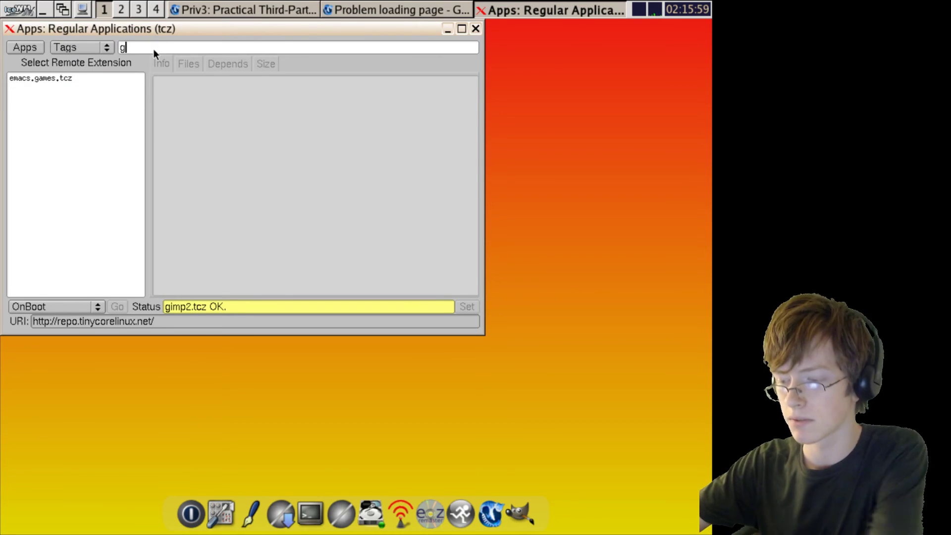
pyautogui.write('ames')
pyautogui.press('Return')
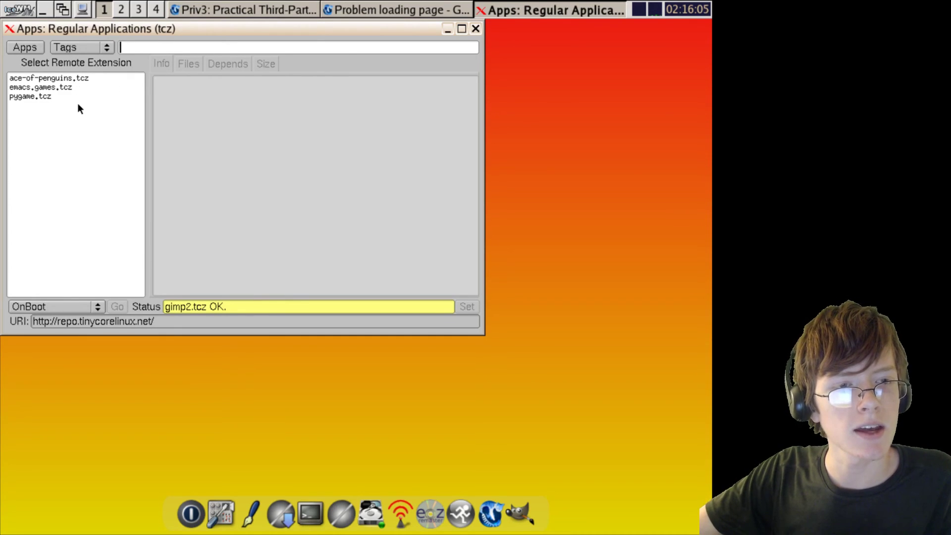
pyautogui.click(79, 48)
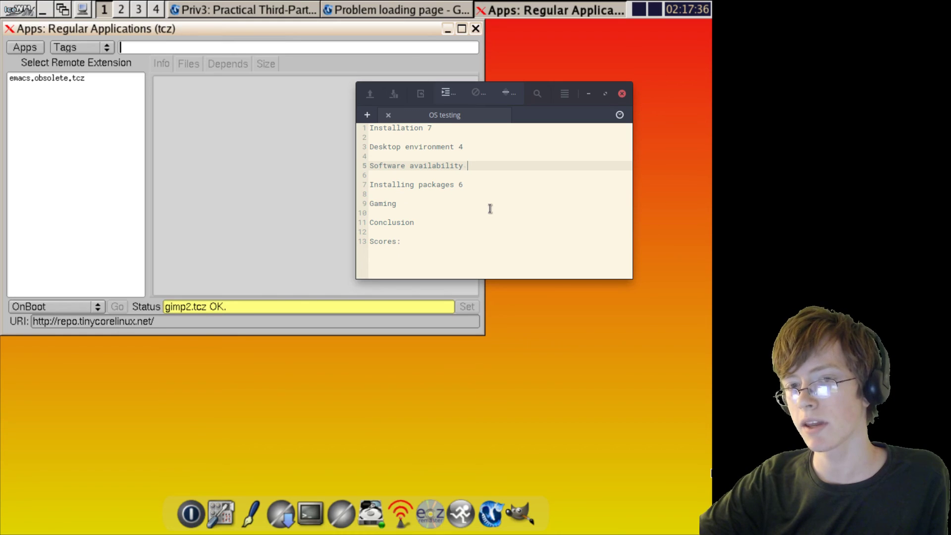
# Switch to the OS testing notes and enter a score of 5 for Software availability.
pyautogui.write('5')
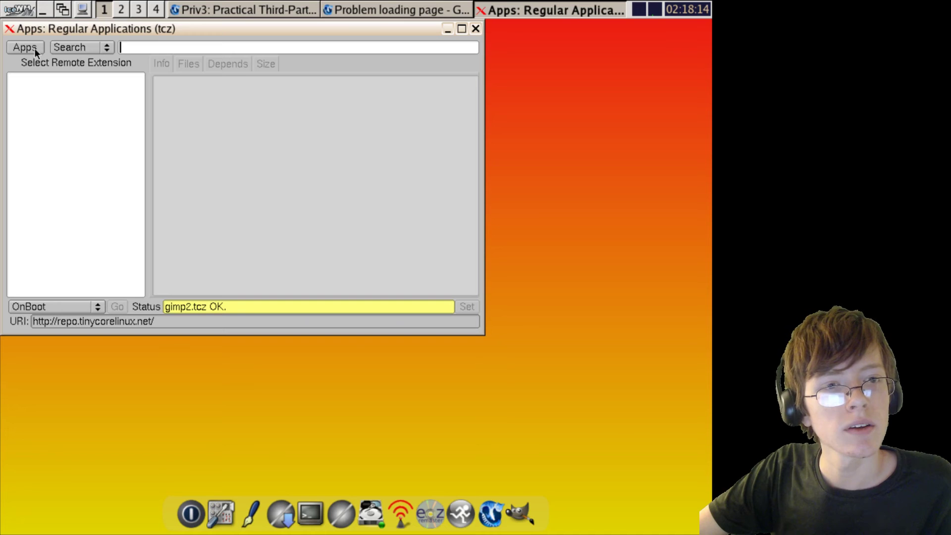
# Set the extension search mode to Tags and look up games again.
pyautogui.click(73, 48)
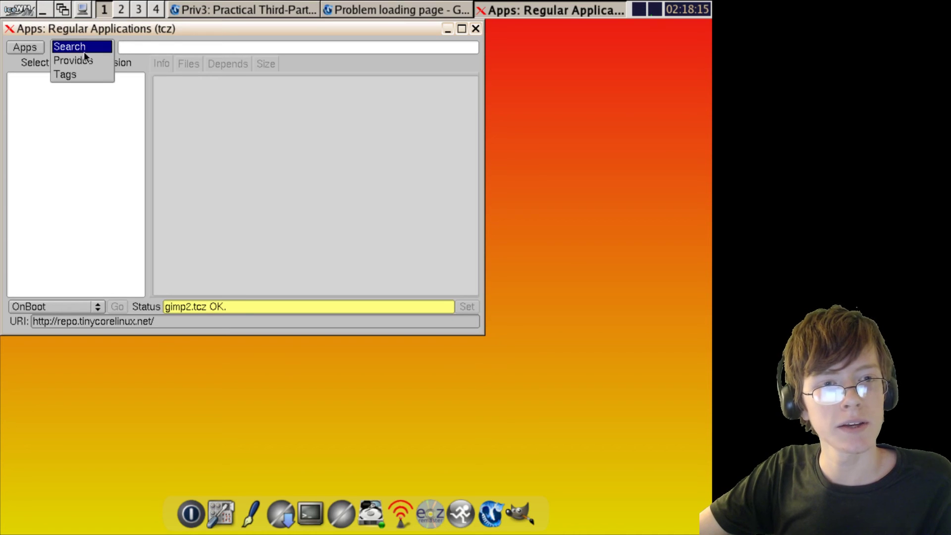
pyautogui.click(76, 74)
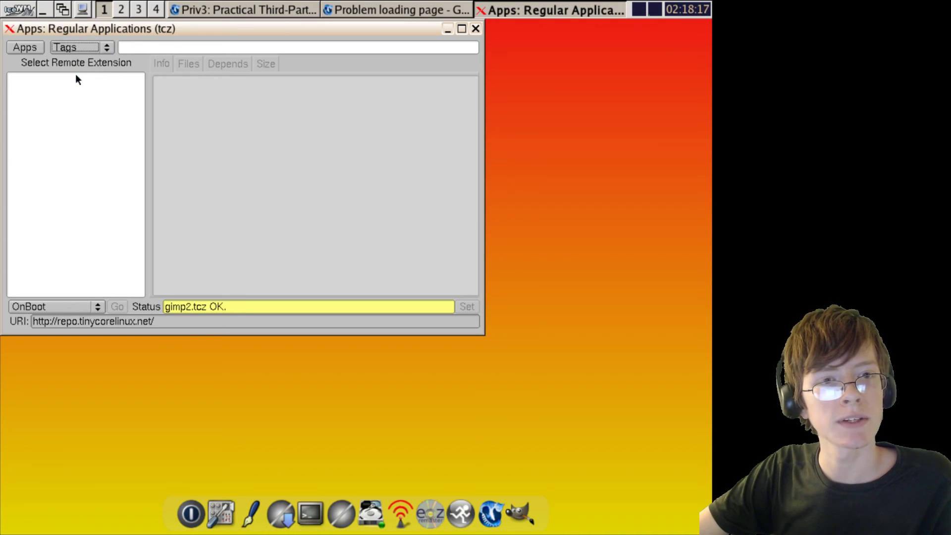
pyautogui.click(131, 48)
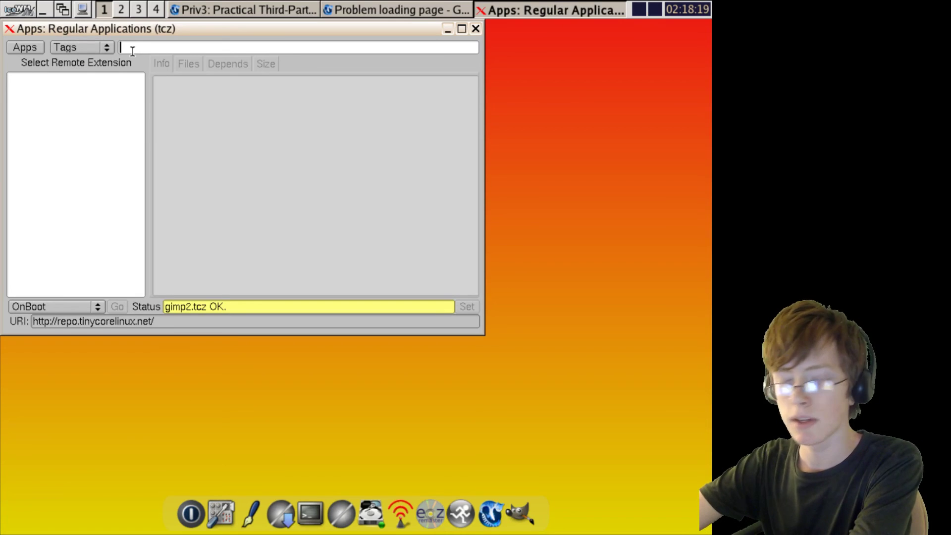
pyautogui.write('games')
pyautogui.press('Return')
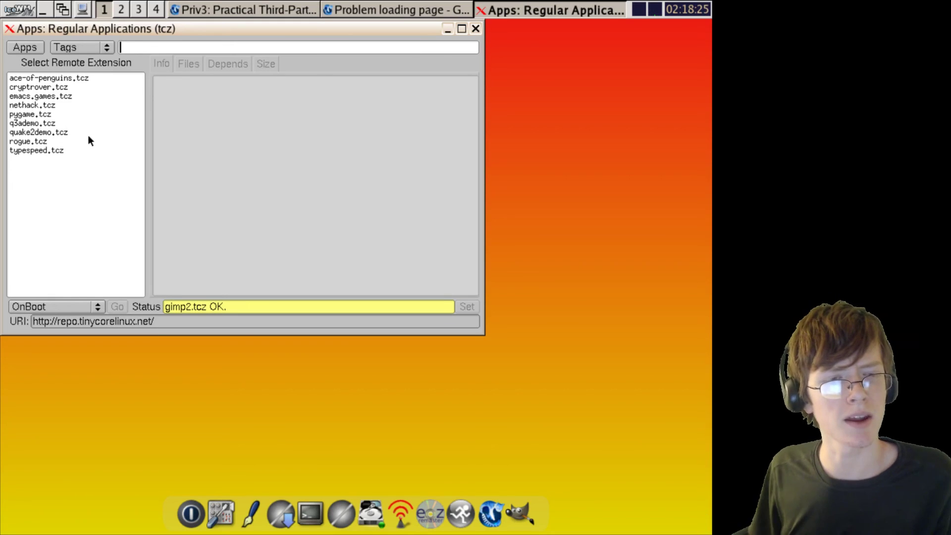
# Read the descriptions of ace-of-penguins.tcz, cryptrover.tcz, nethack.tcz and pygame.tcz.
pyautogui.click(63, 79)
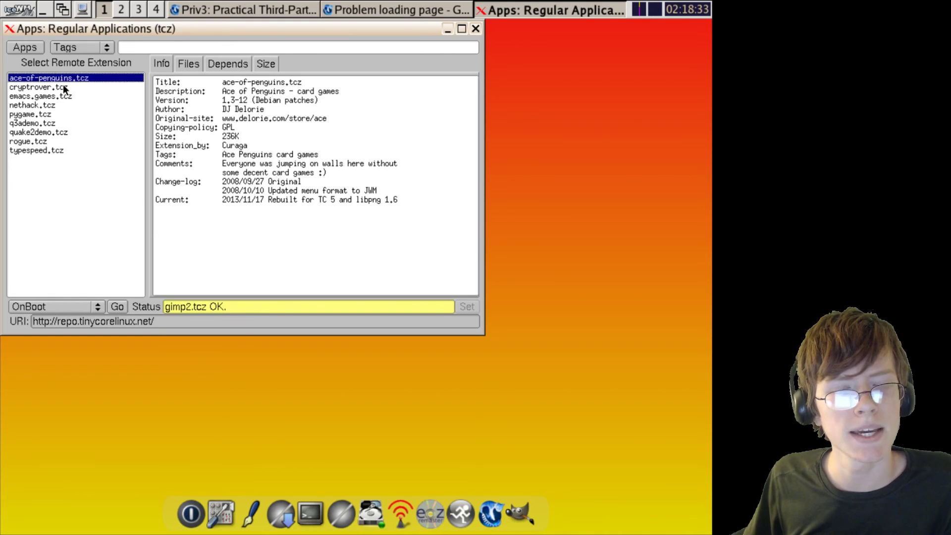
pyautogui.click(56, 85)
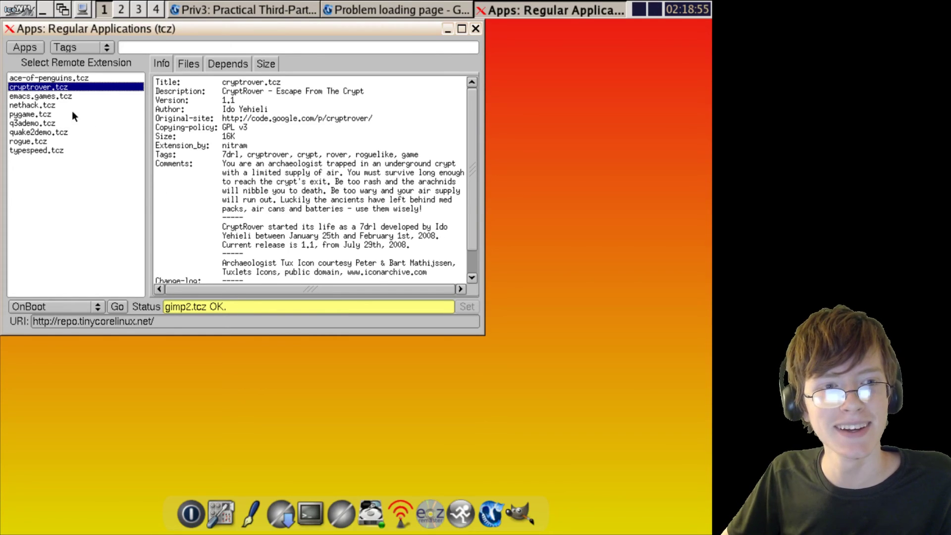
pyautogui.click(44, 105)
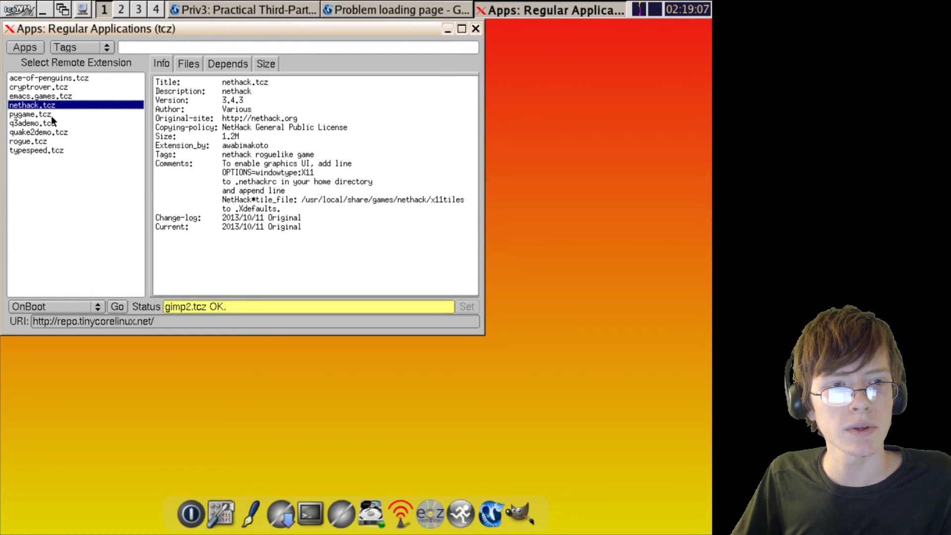
pyautogui.click(52, 115)
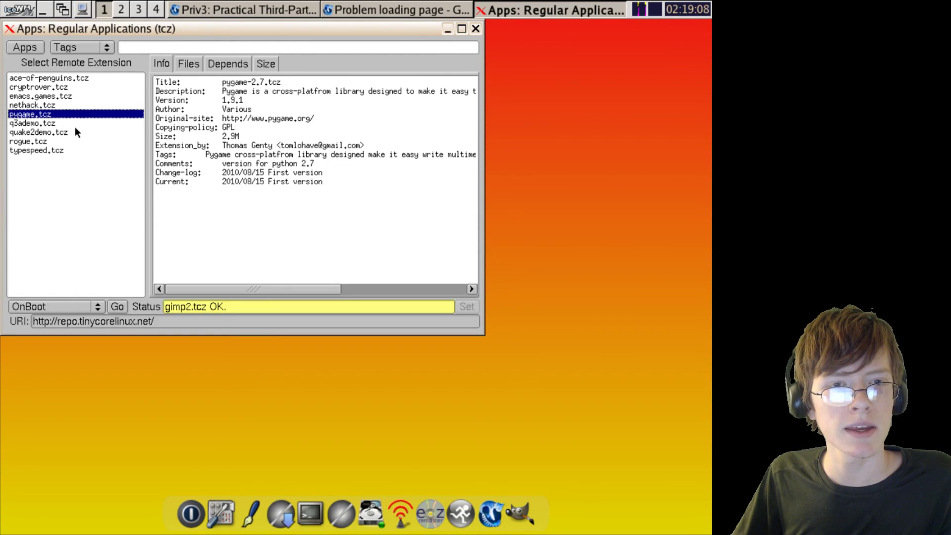
# Select the Quake 3 Arena demo extension q3ademo.tcz and install it with the OnBoot option.
pyautogui.click(44, 123)
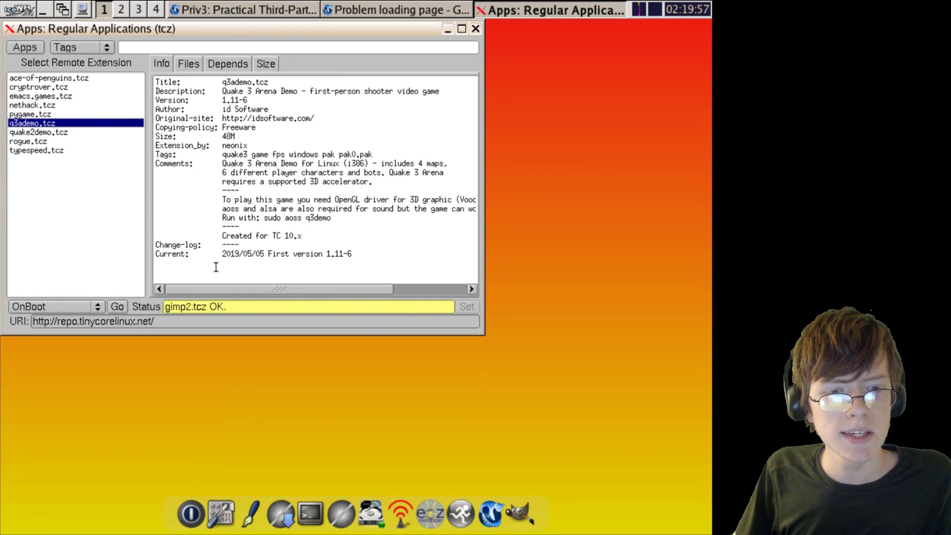
pyautogui.click(119, 307)
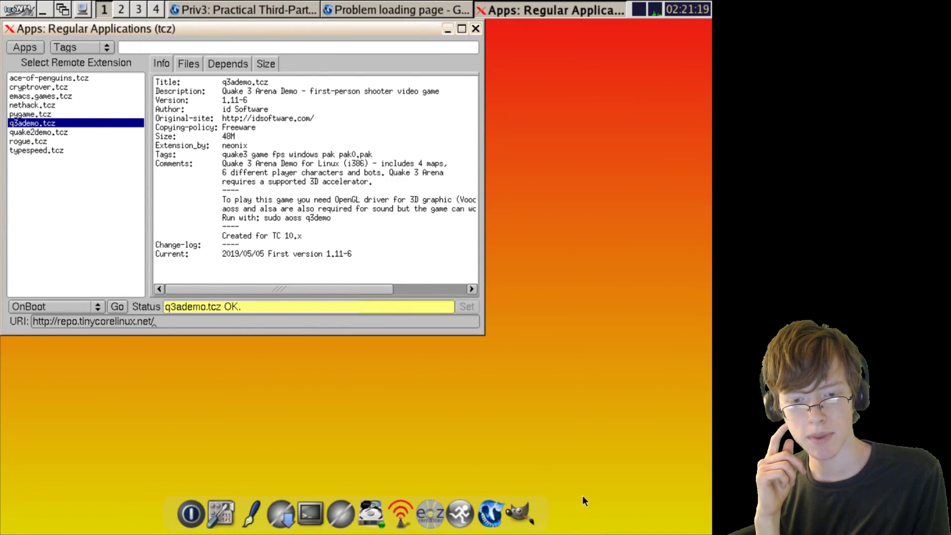
# Try to start the Quake 3 Arena demo by running q3demo from the FLRun application launcher without sudo.
pyautogui.click(9, 15)
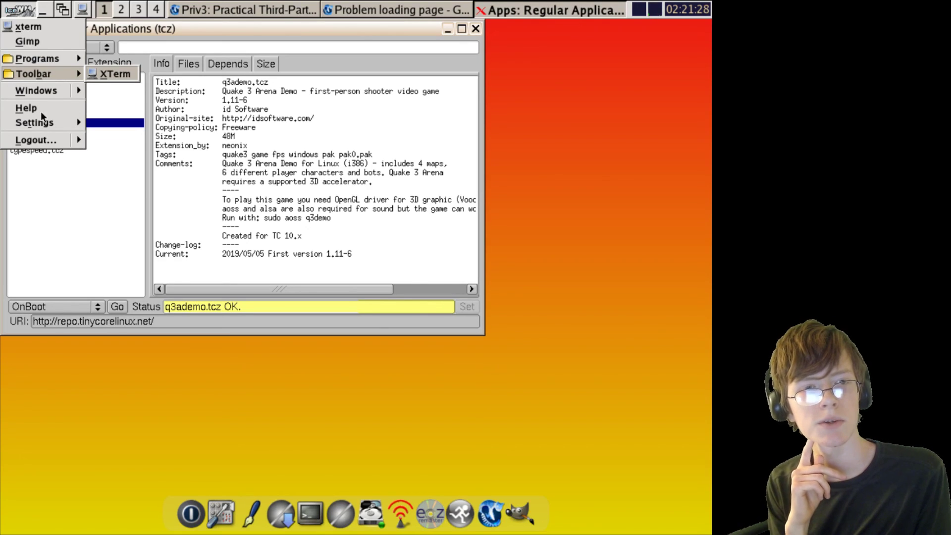
pyautogui.click(451, 458)
pyautogui.click(456, 507)
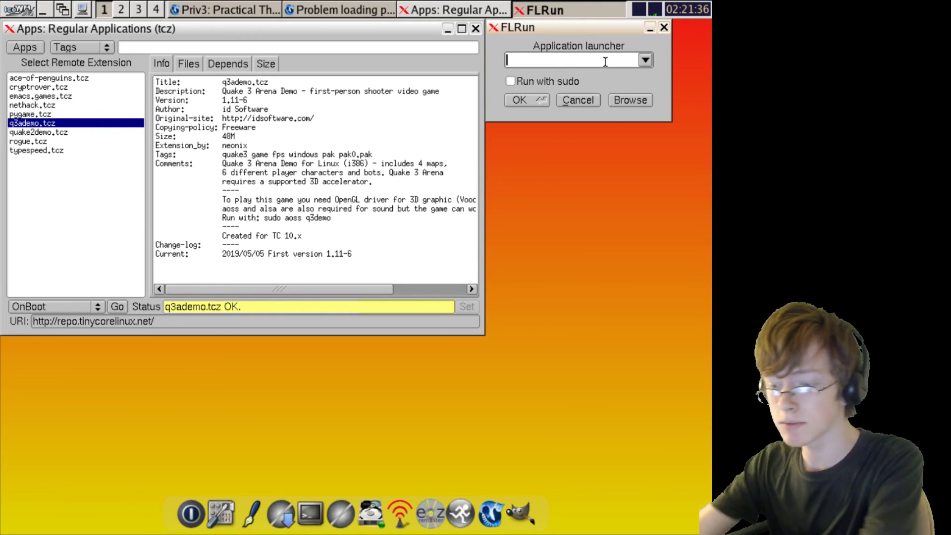
pyautogui.write('q3demo')
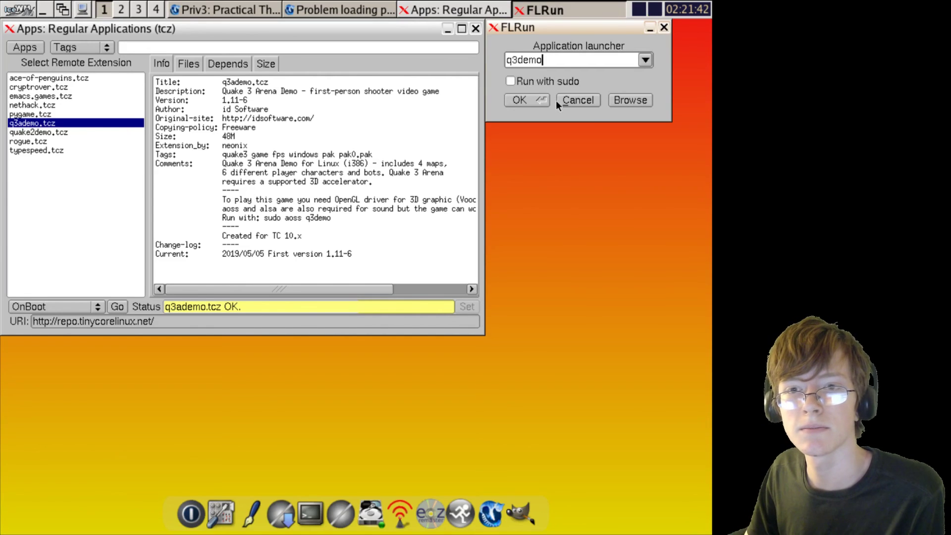
pyautogui.click(520, 101)
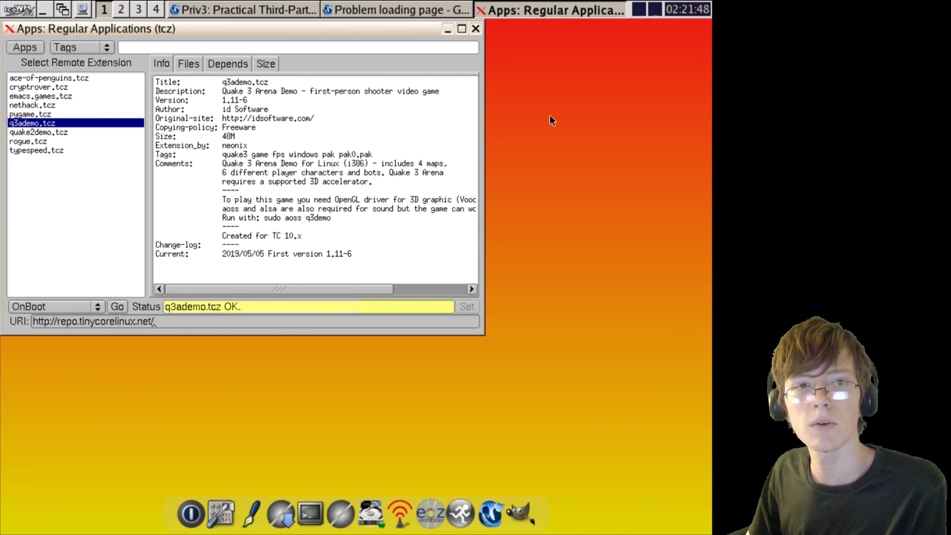
# Close both open IceCat browser windows, the Priv3 page and the one with the page-loading problem.
pyautogui.click(242, 9)
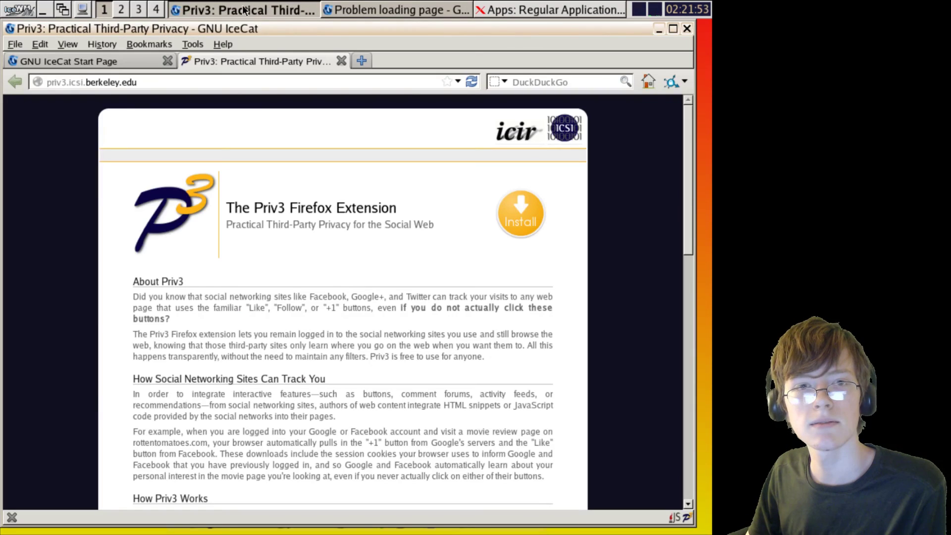
pyautogui.click(687, 28)
pyautogui.click(468, 309)
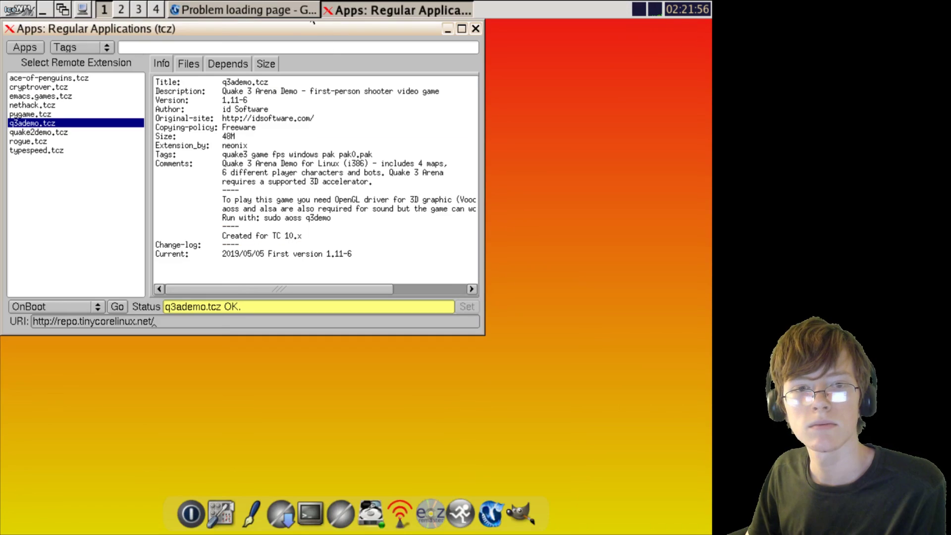
pyautogui.click(297, 9)
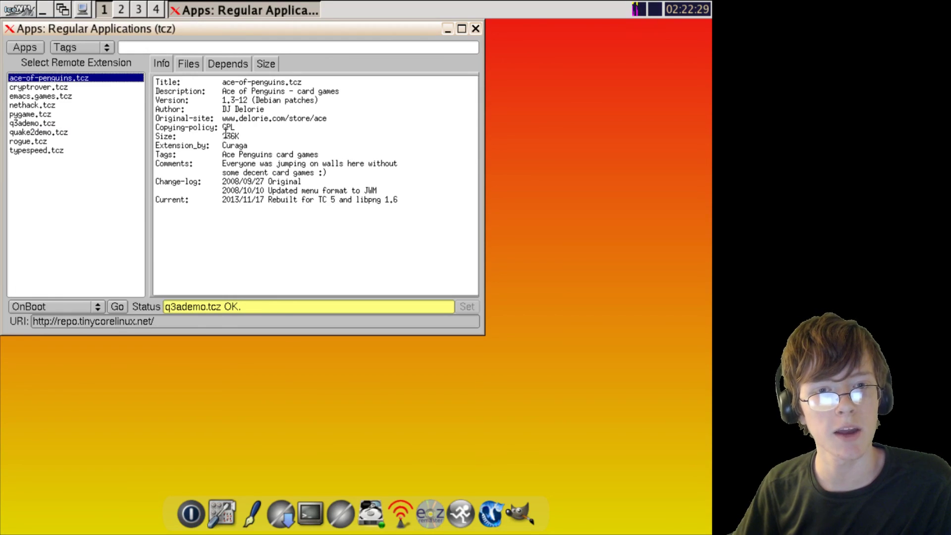
# Install the card game extension ace-of-penguins.tcz with the OnBoot option and try running ace-of-penguins from the application launcher.
pyautogui.click(116, 307)
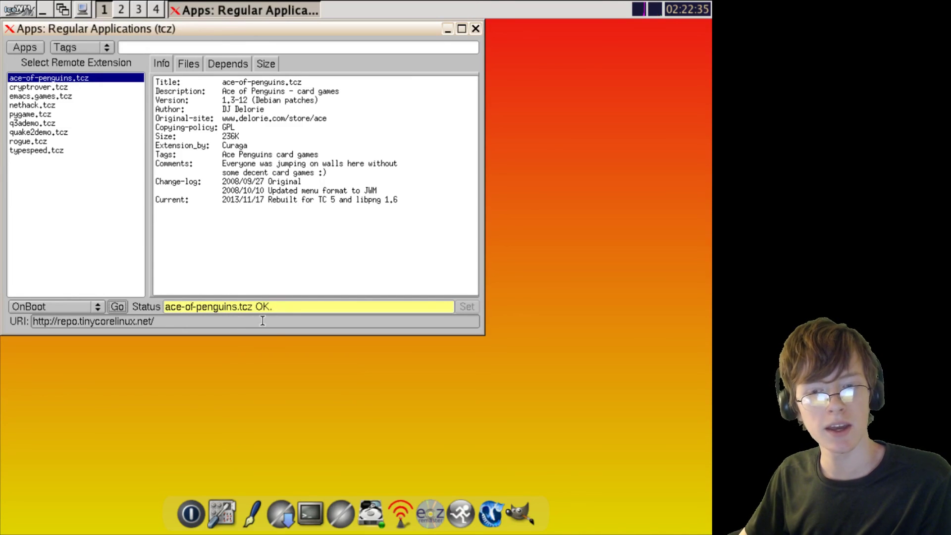
pyautogui.click(19, 9)
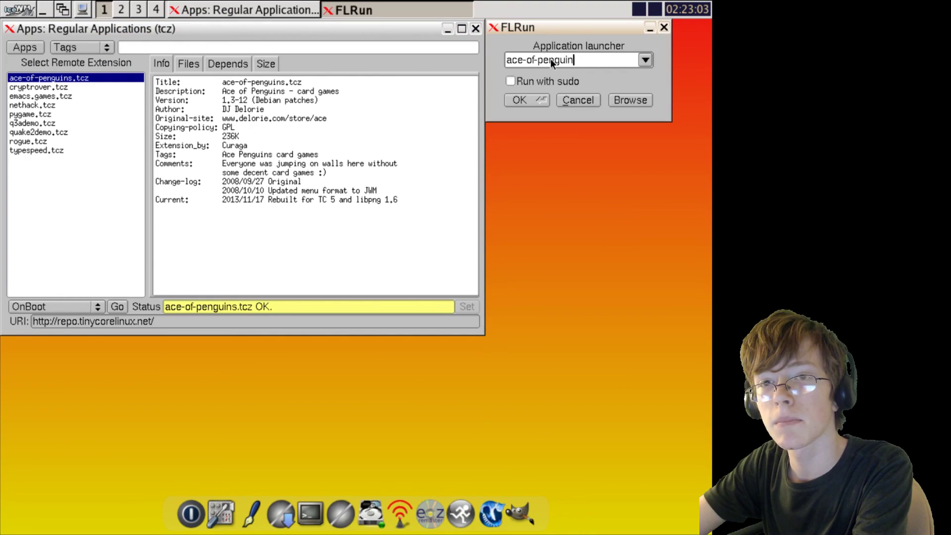
pyautogui.write('s')
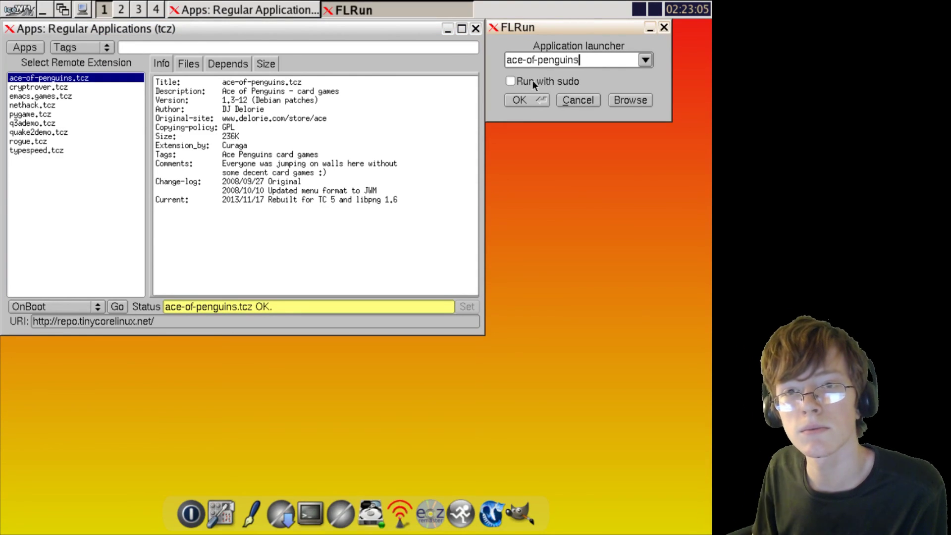
pyautogui.click(513, 97)
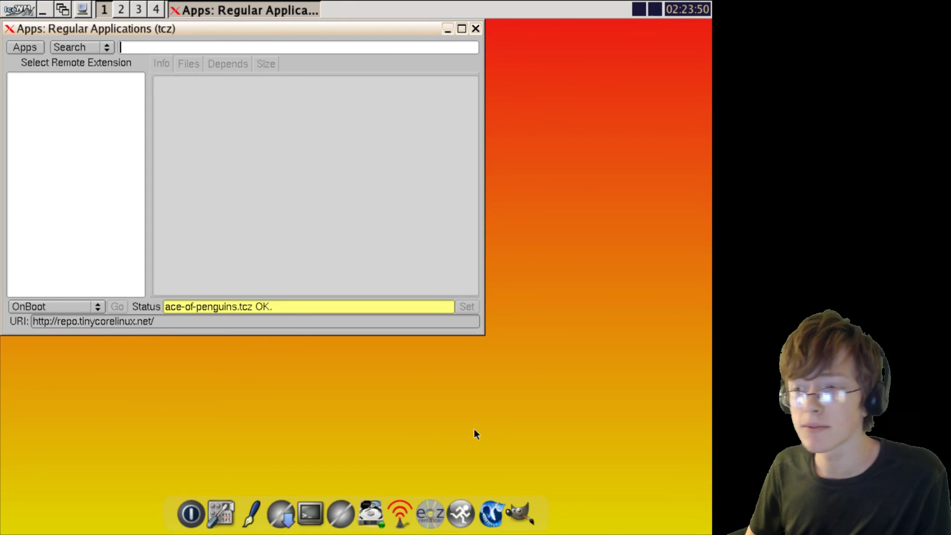
# Switch to the OS testing notes, score Gaming as 0 and change the Installing packages score to 7.
pyautogui.hotkey('alt', 'Tab')
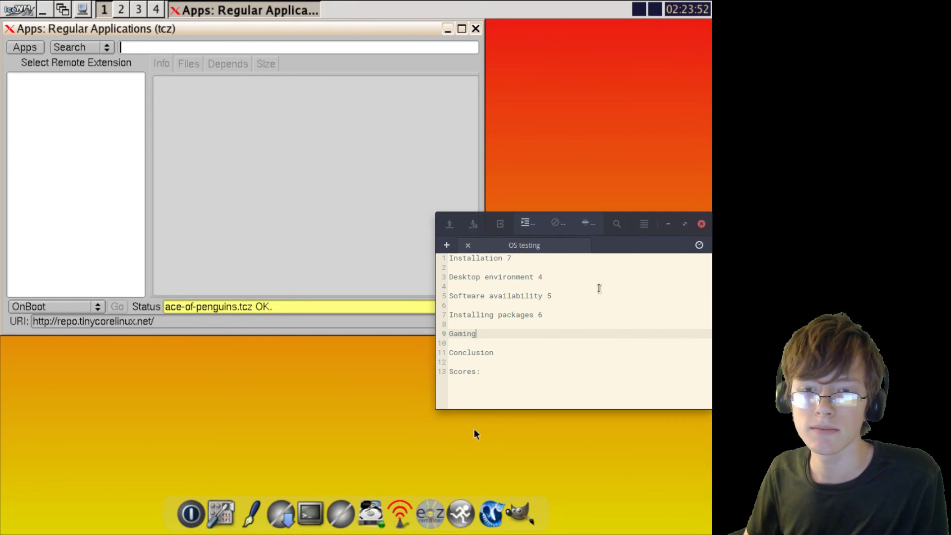
pyautogui.write('0')
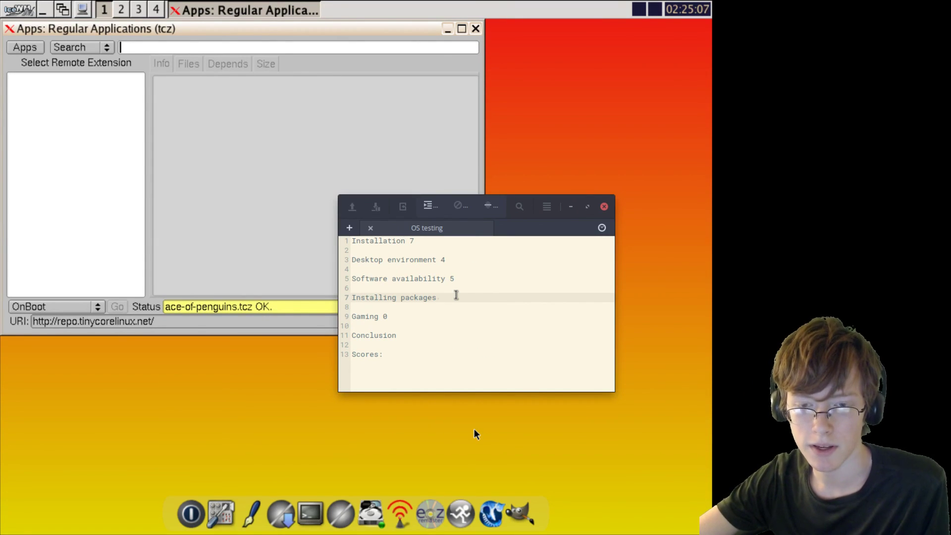
pyautogui.write('7')
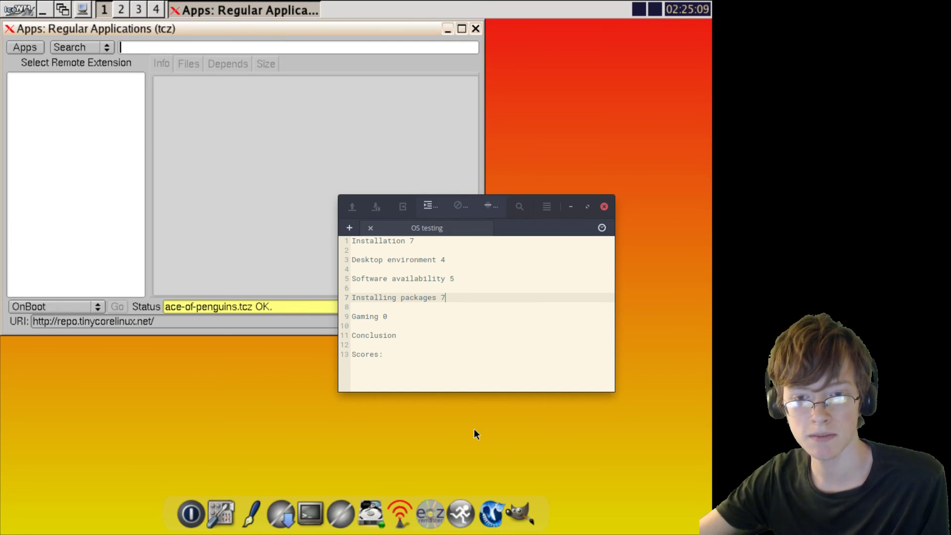